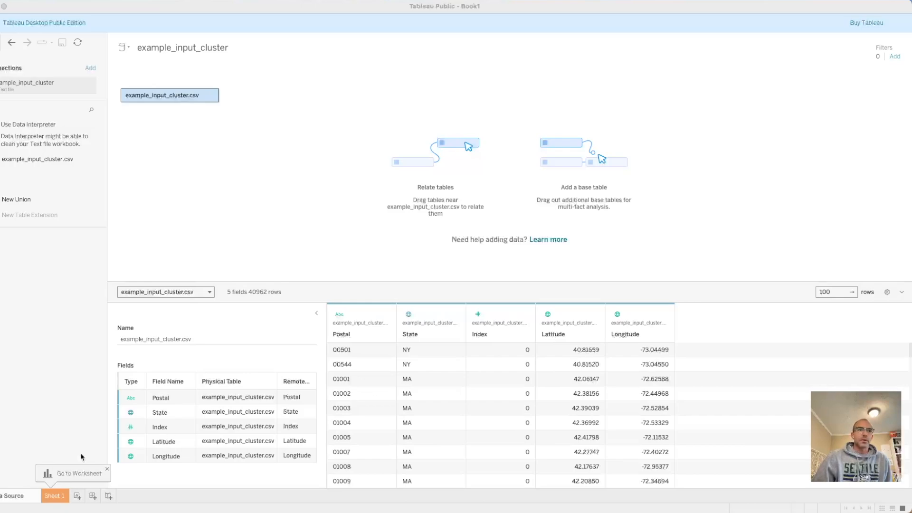
Plot the State field as a map of the states on Sheet 1.
{"action": "left_click", "coordinate": [55, 496]}
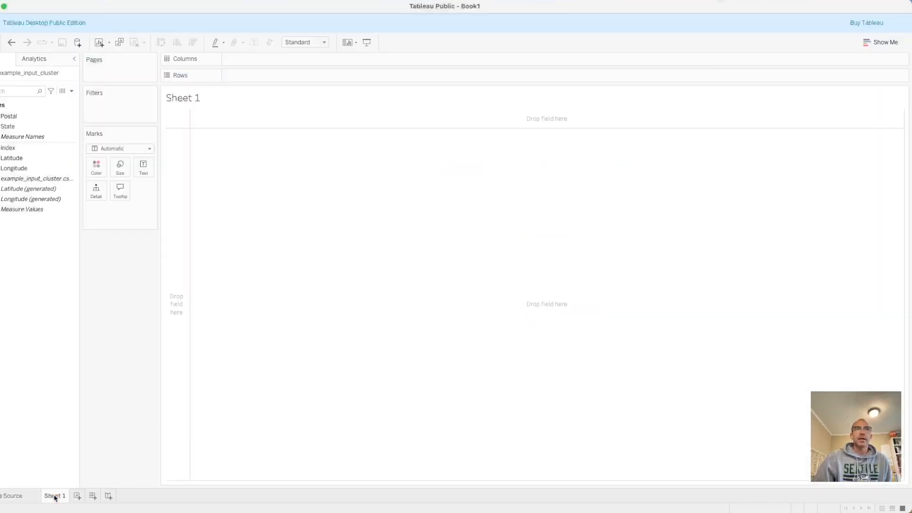
{"action": "left_click", "coordinate": [51, 126]}
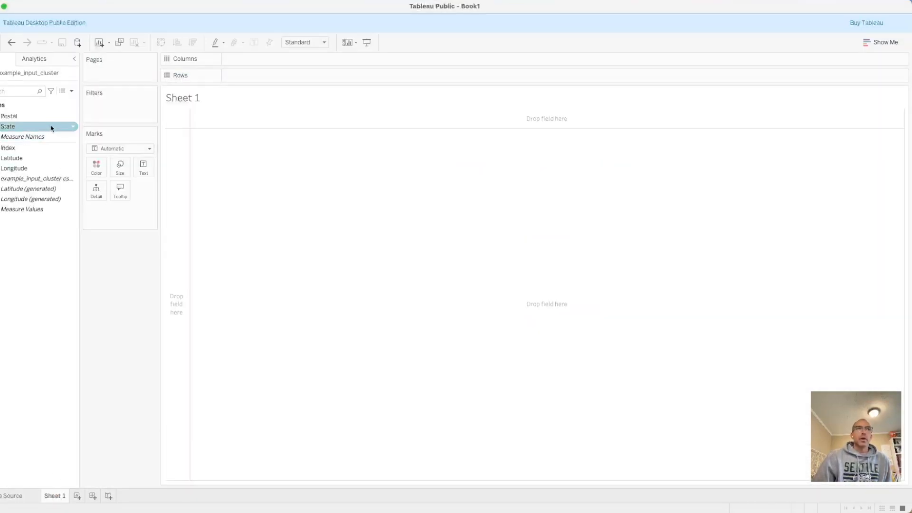
{"action": "double_click", "coordinate": [25, 127]}
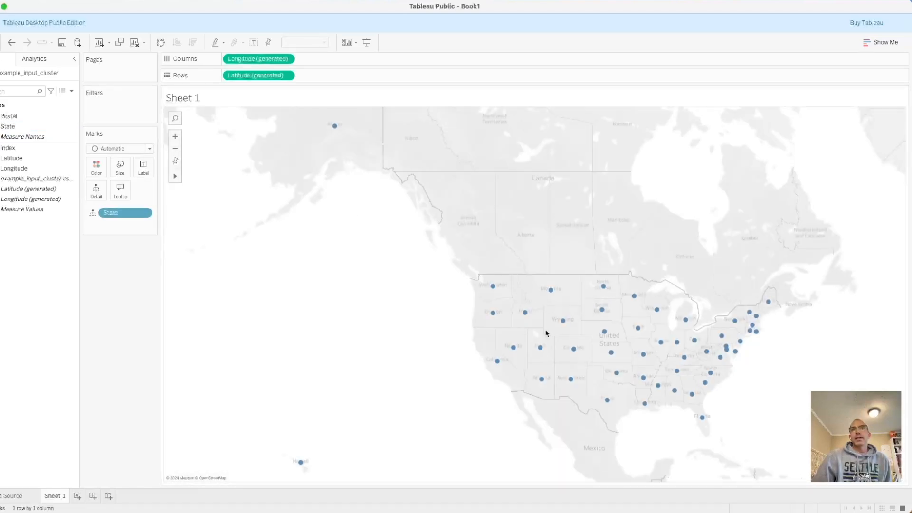
Size the state marks by Index and show the mark labels on the map.
{"action": "left_click_drag", "start_coordinate": [8, 148], "coordinate": [115, 166]}
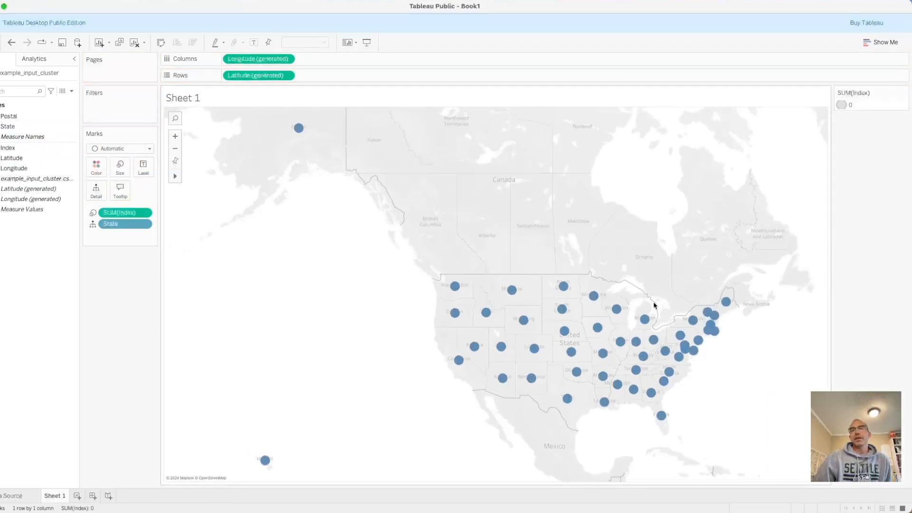
{"action": "left_click", "coordinate": [253, 43]}
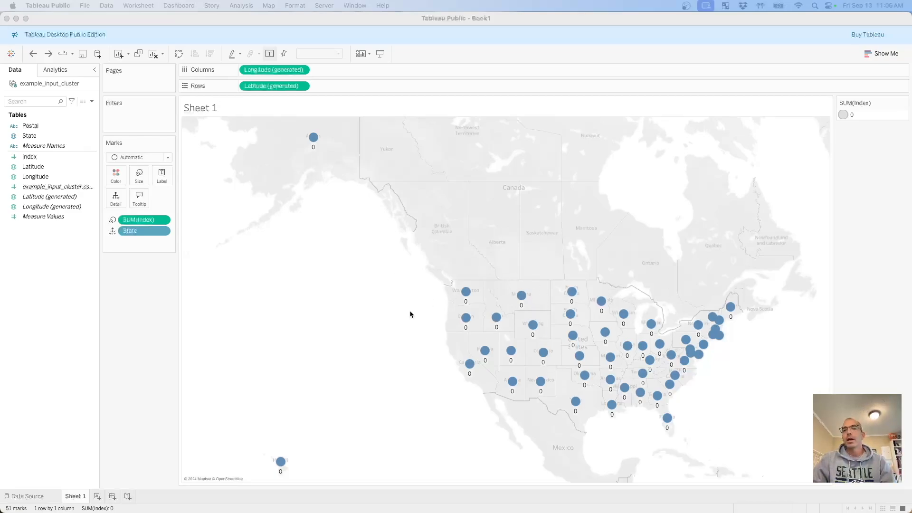
Change the Index column's data type to Number (decimal) in the data source and return to the Sheet 1 map.
{"action": "left_click", "coordinate": [34, 495]}
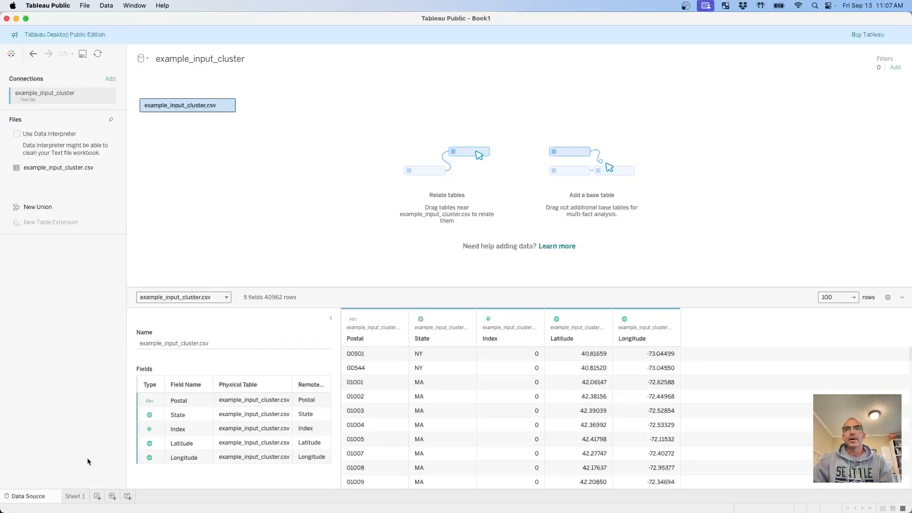
{"action": "left_click", "coordinate": [487, 321]}
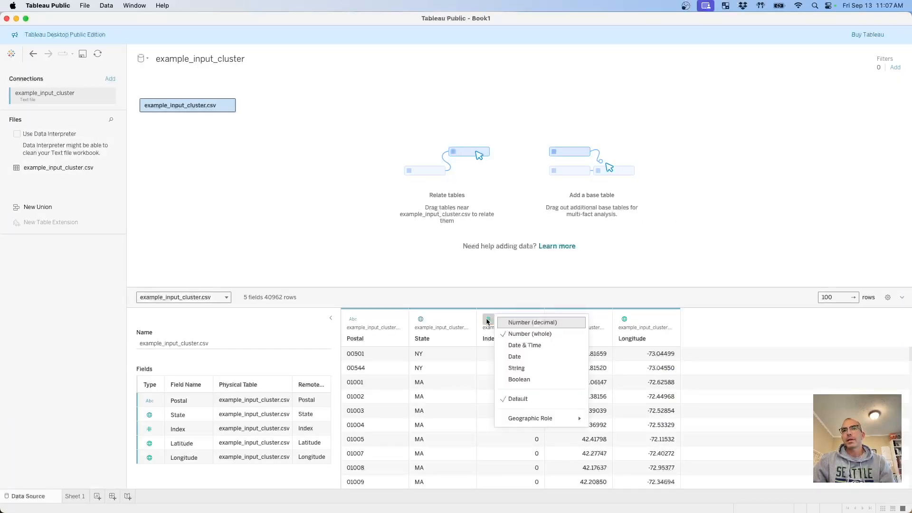
{"action": "left_click", "coordinate": [533, 323]}
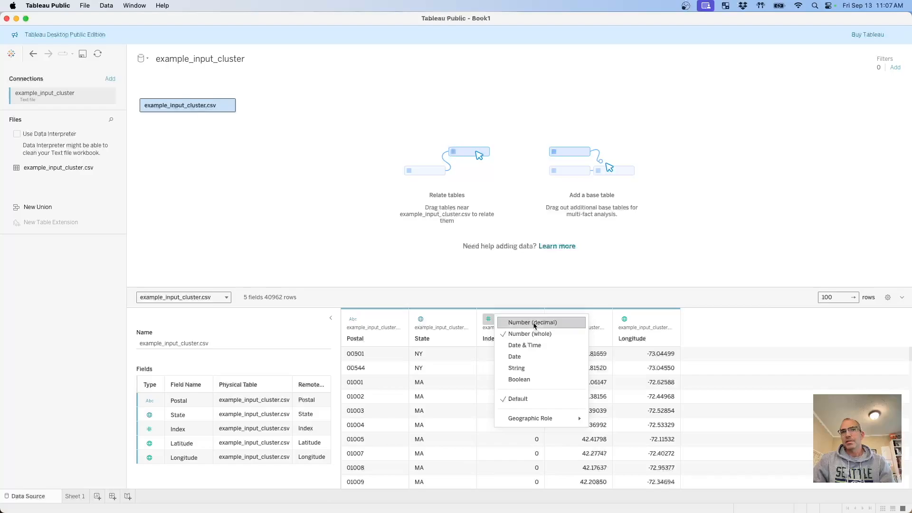
{"action": "left_click", "coordinate": [76, 496]}
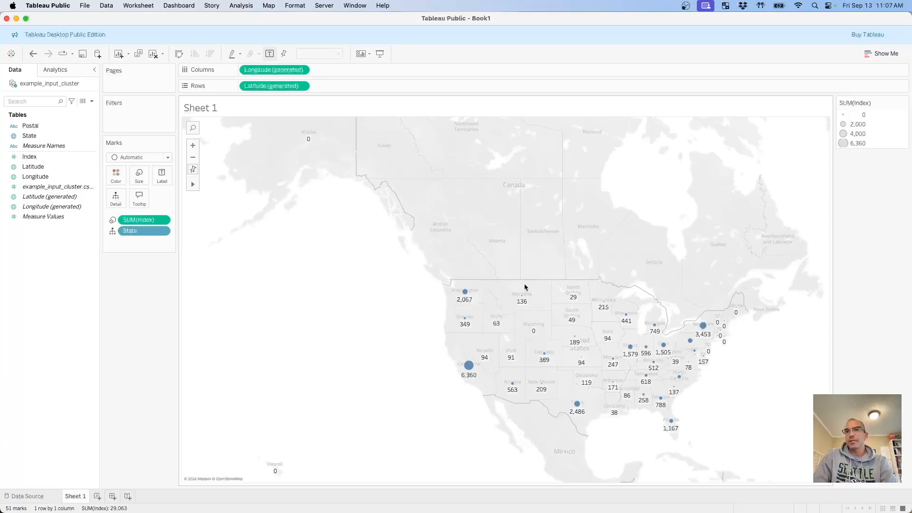
{"action": "mouse_move", "coordinate": [508, 362]}
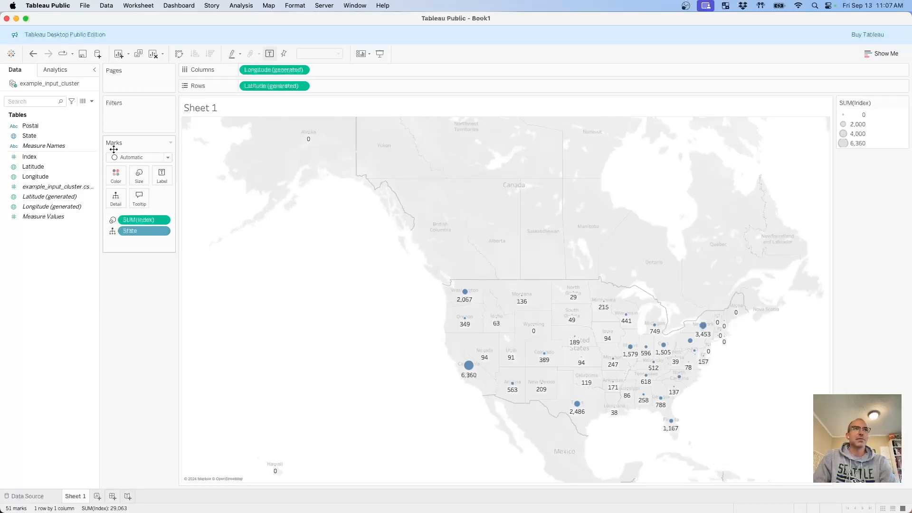
{"action": "left_click", "coordinate": [48, 126]}
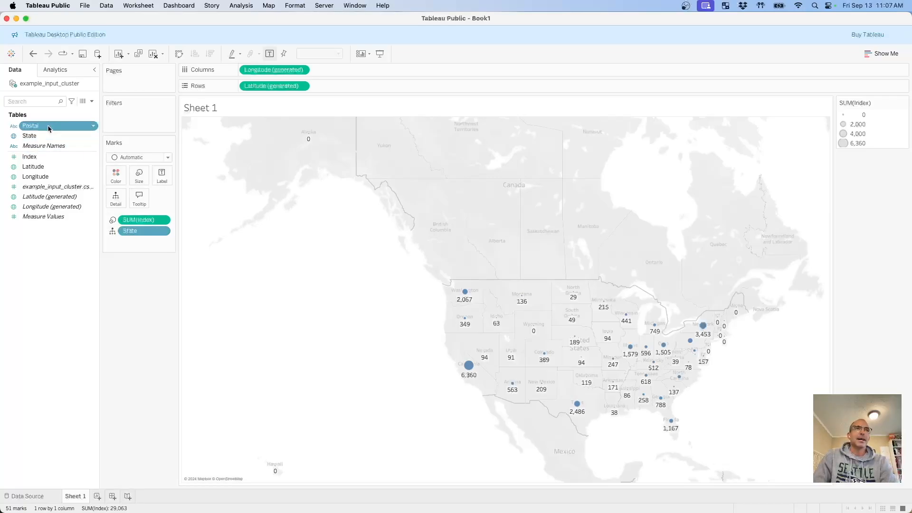
{"action": "double_click", "coordinate": [49, 126]}
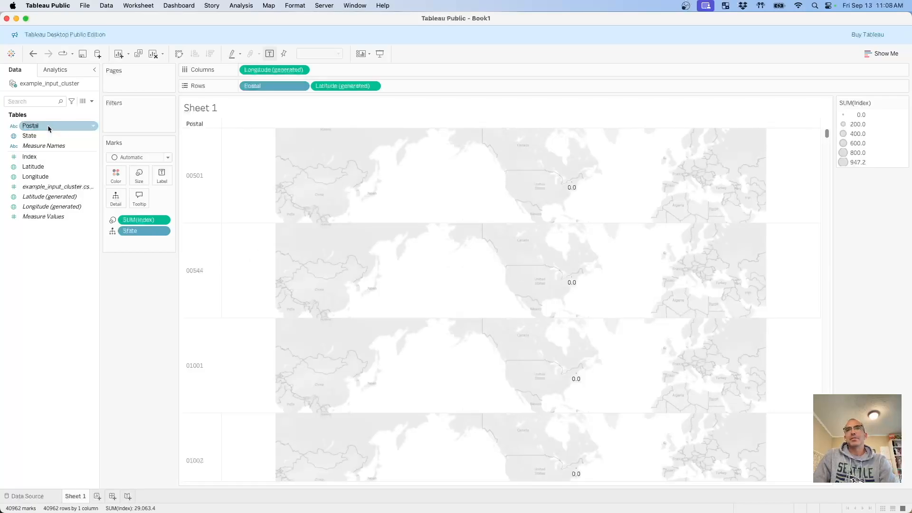
{"action": "key", "text": "super+z"}
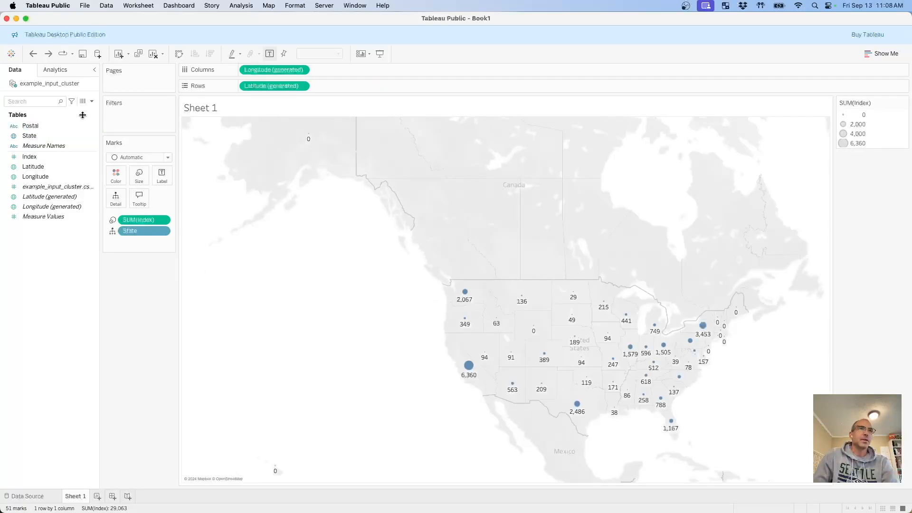
Assign the ZIP Code/Postcode geographic role to the Postal field and add the field to the map.
{"action": "left_click", "coordinate": [14, 126]}
{"action": "mouse_move", "coordinate": [80, 200]}
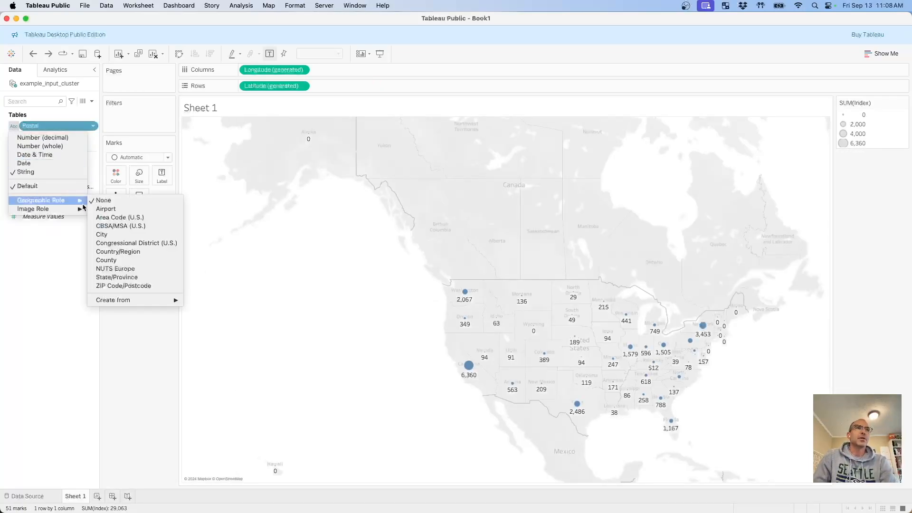
{"action": "left_click", "coordinate": [142, 285]}
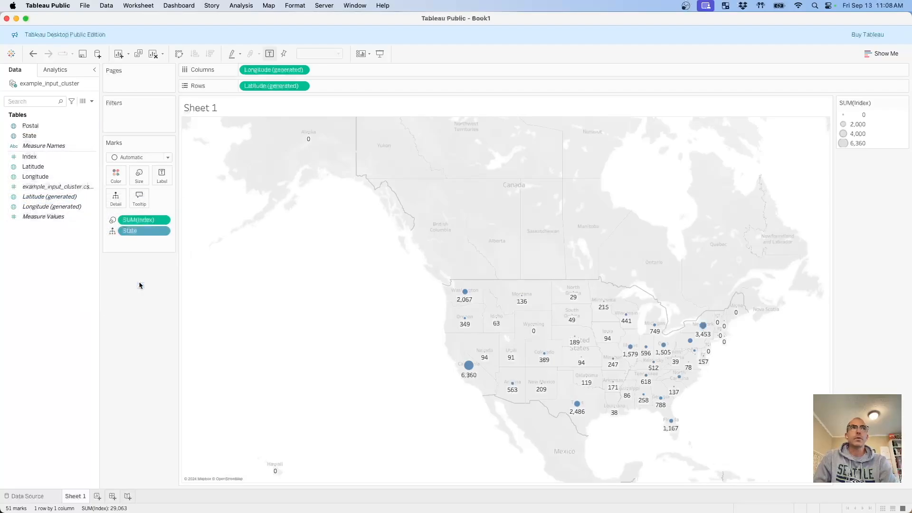
{"action": "double_click", "coordinate": [30, 125]}
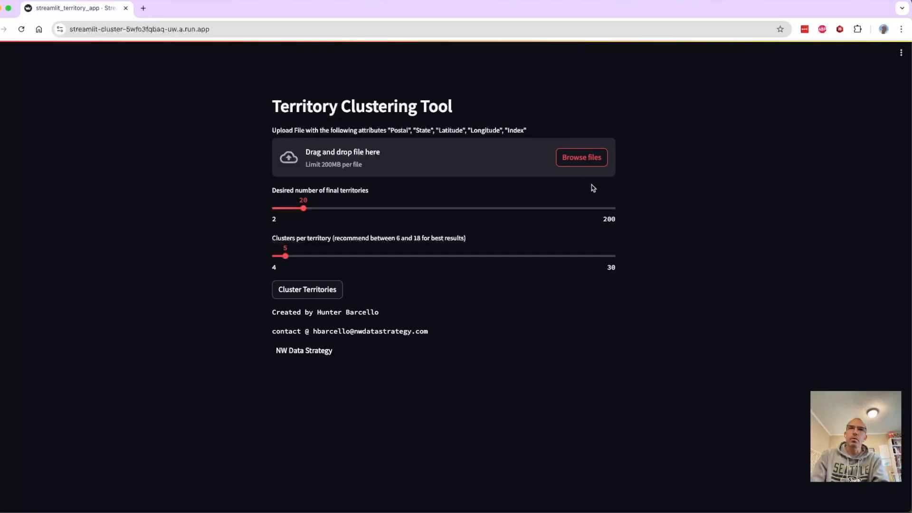
Upload example_input_cluster.csv from the test folder to the Territory Clustering Tool in the browser.
{"action": "left_click", "coordinate": [571, 166]}
{"action": "left_click", "coordinate": [180, 121]}
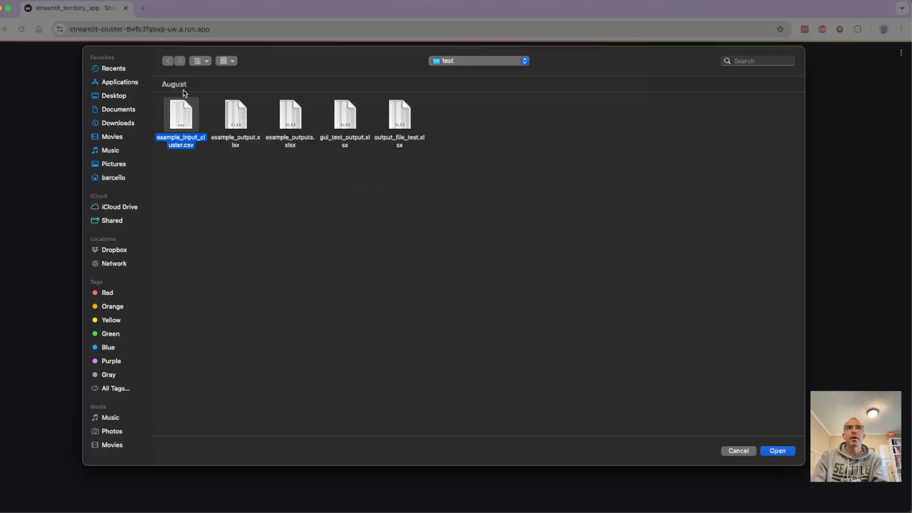
{"action": "left_click", "coordinate": [778, 451]}
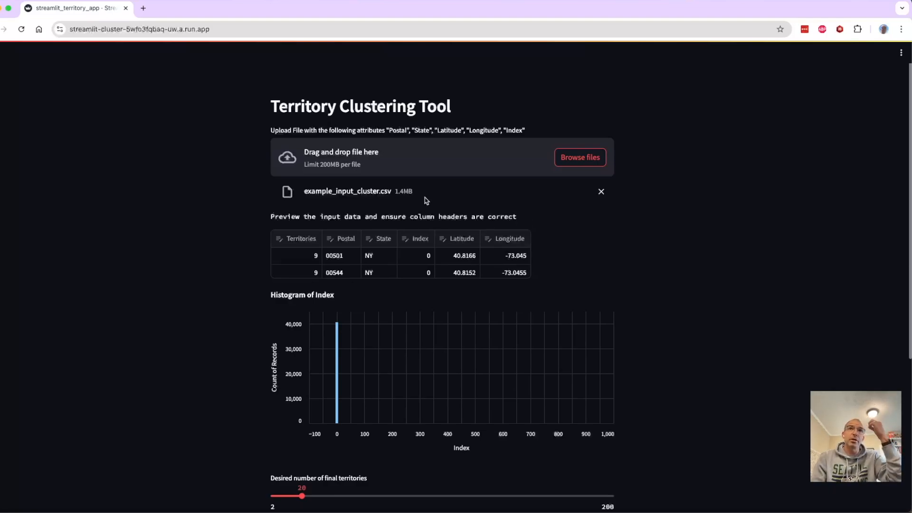
Review the required column names, the input data preview and the Index histogram for the uploaded file.
{"action": "left_click_drag", "start_coordinate": [388, 133], "coordinate": [406, 135]}
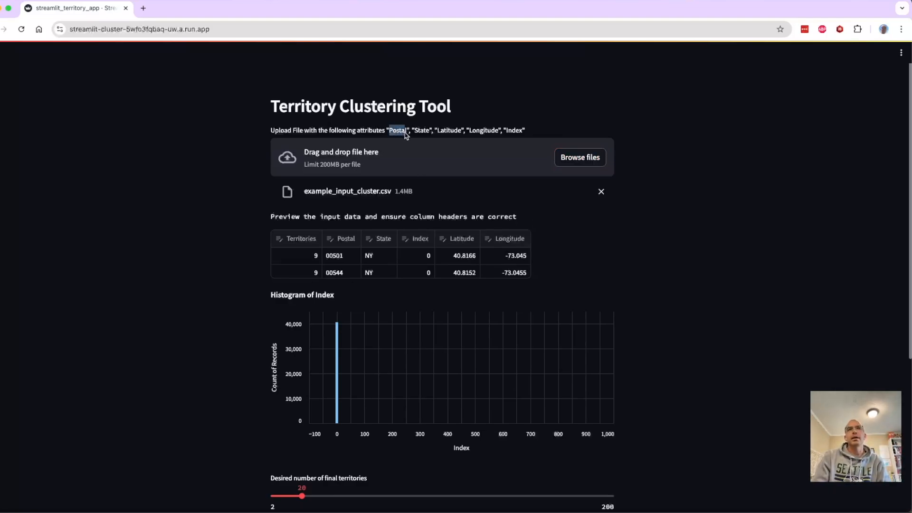
{"action": "left_click", "coordinate": [667, 163]}
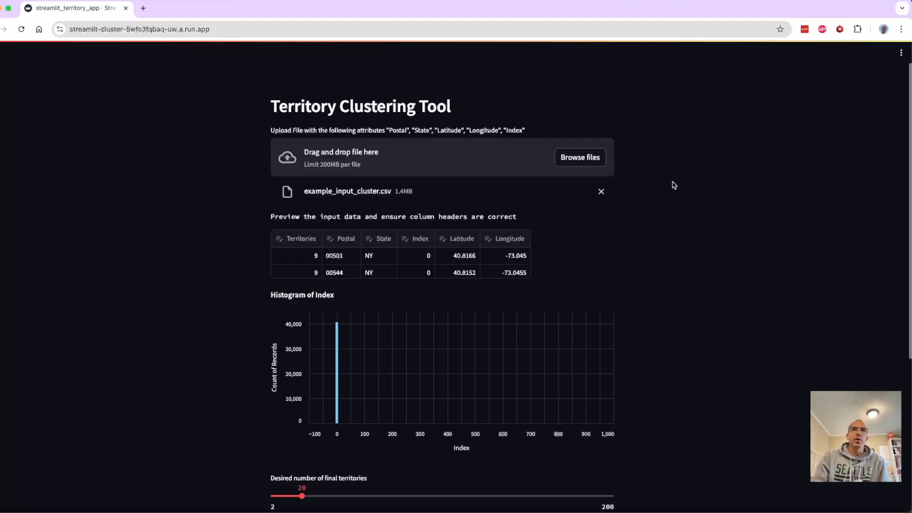
{"action": "scroll", "coordinate": [672, 183], "scroll_direction": "down", "scroll_amount": 4}
{"action": "scroll", "coordinate": [674, 184], "scroll_direction": "down", "scroll_amount": 1}
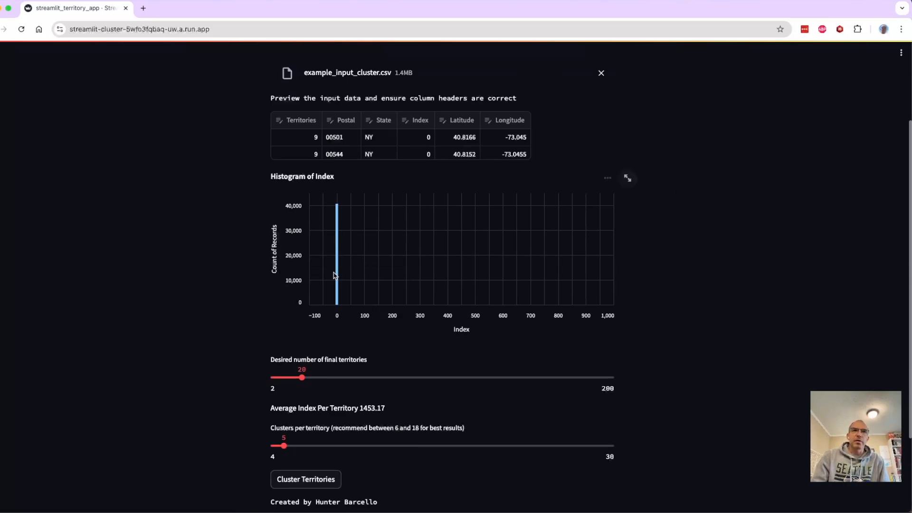
{"action": "scroll", "coordinate": [688, 311], "scroll_direction": "down", "scroll_amount": 3}
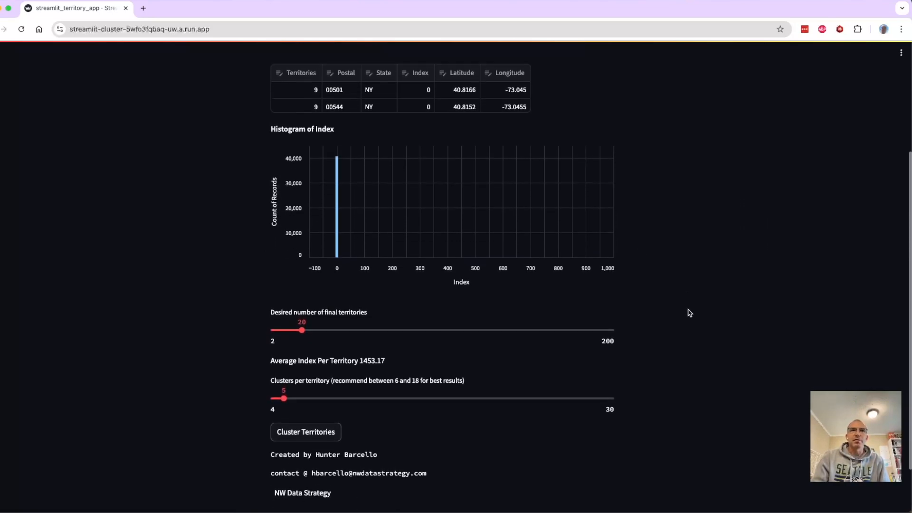
Set the desired number of final territories to 24.
{"action": "scroll", "coordinate": [689, 313], "scroll_direction": "down", "scroll_amount": 2}
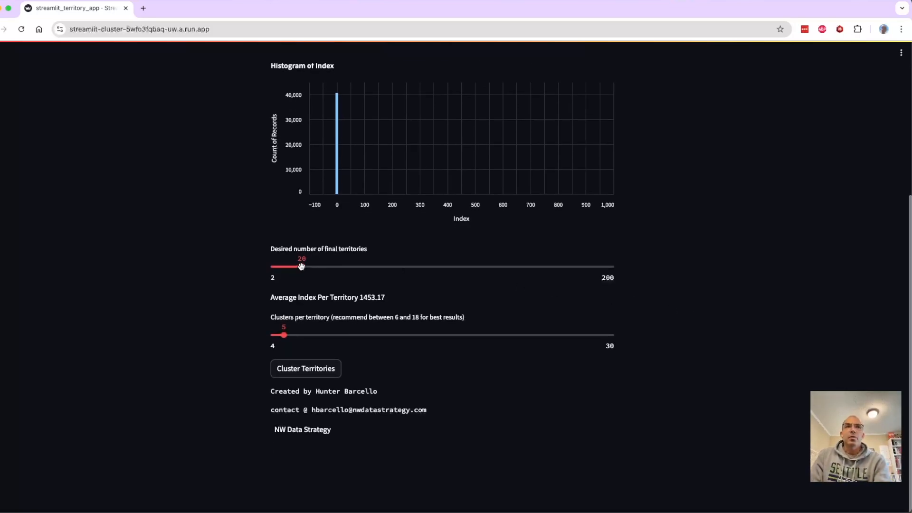
{"action": "left_click_drag", "start_coordinate": [301, 267], "coordinate": [305, 266]}
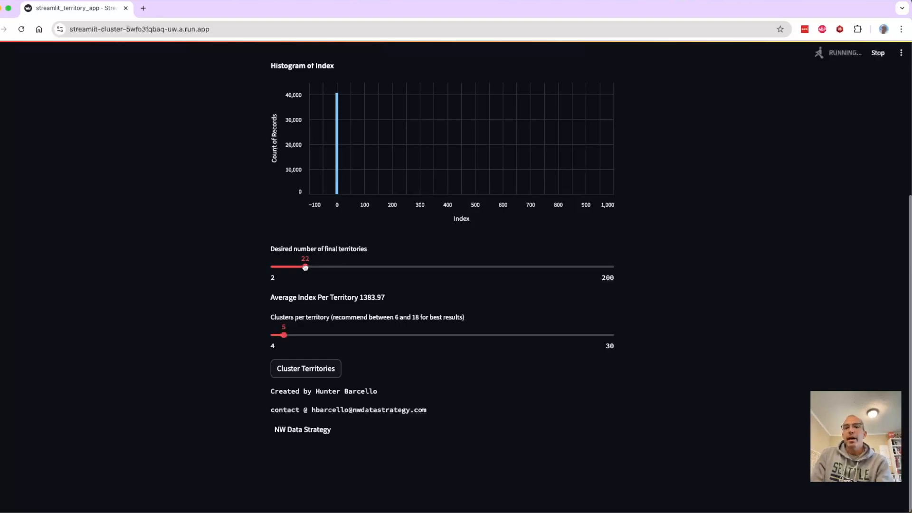
{"action": "left_click_drag", "start_coordinate": [305, 267], "coordinate": [307, 265]}
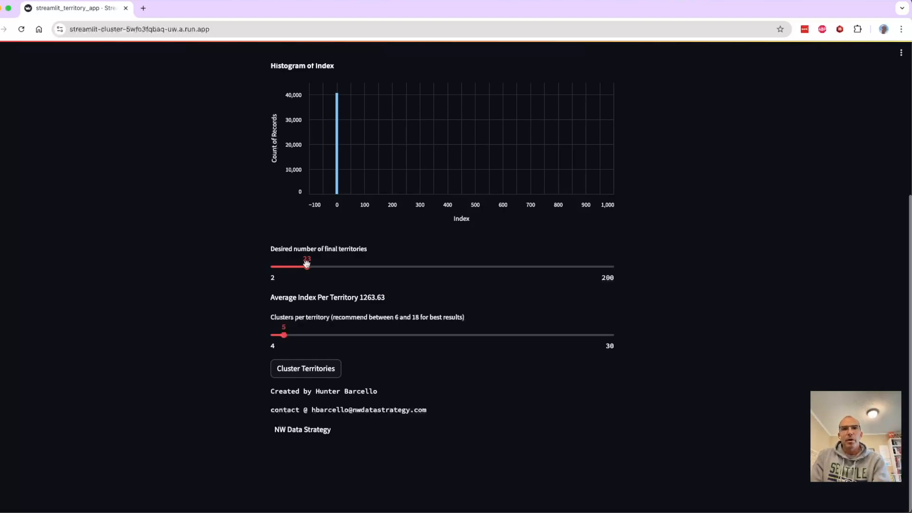
{"action": "left_click_drag", "start_coordinate": [307, 267], "coordinate": [308, 267]}
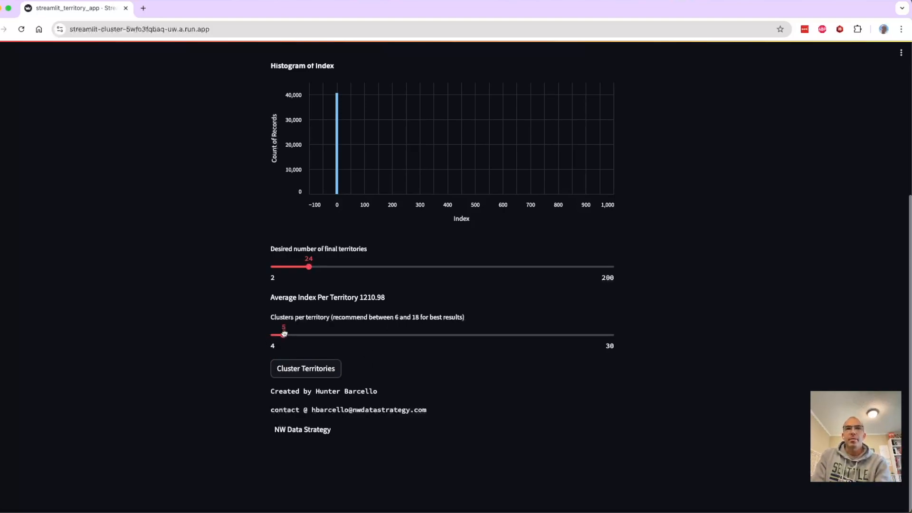
Set the clusters per territory to 8 and run the territory clustering.
{"action": "left_click_drag", "start_coordinate": [284, 334], "coordinate": [295, 333]}
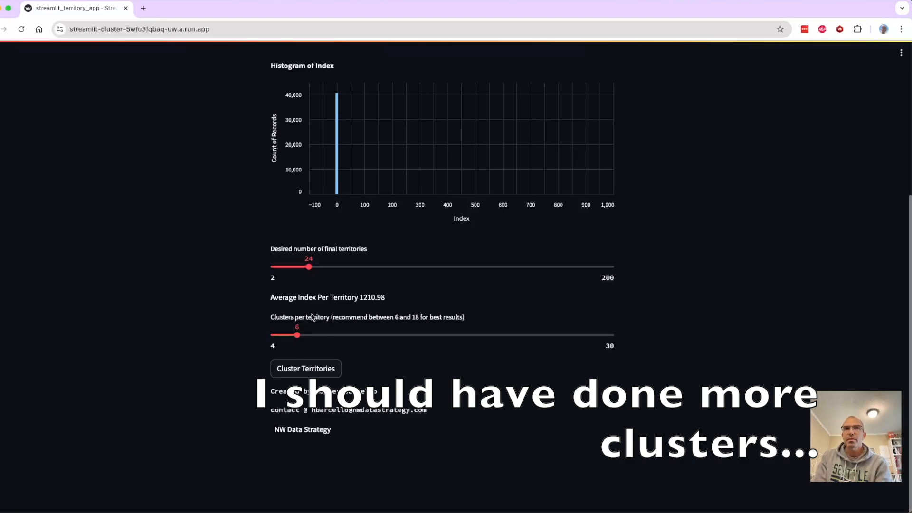
{"action": "left_click_drag", "start_coordinate": [296, 332], "coordinate": [325, 335]}
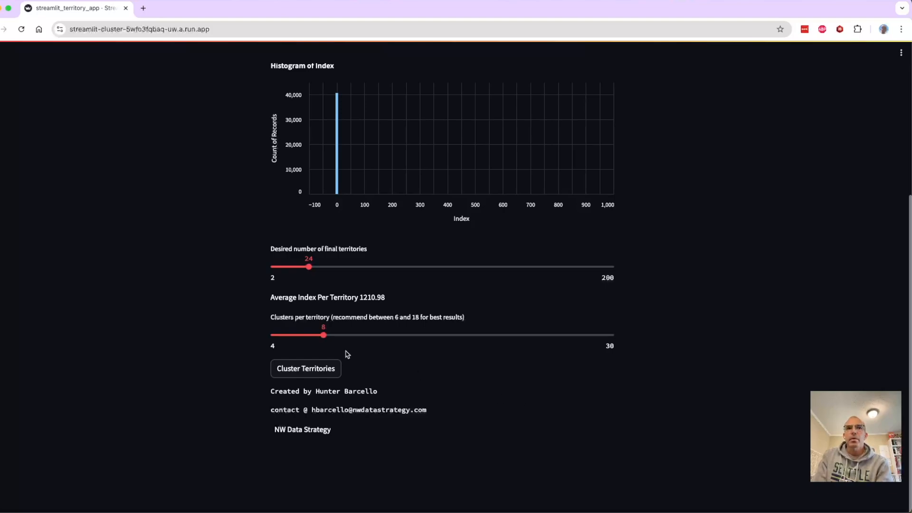
{"action": "left_click", "coordinate": [315, 370]}
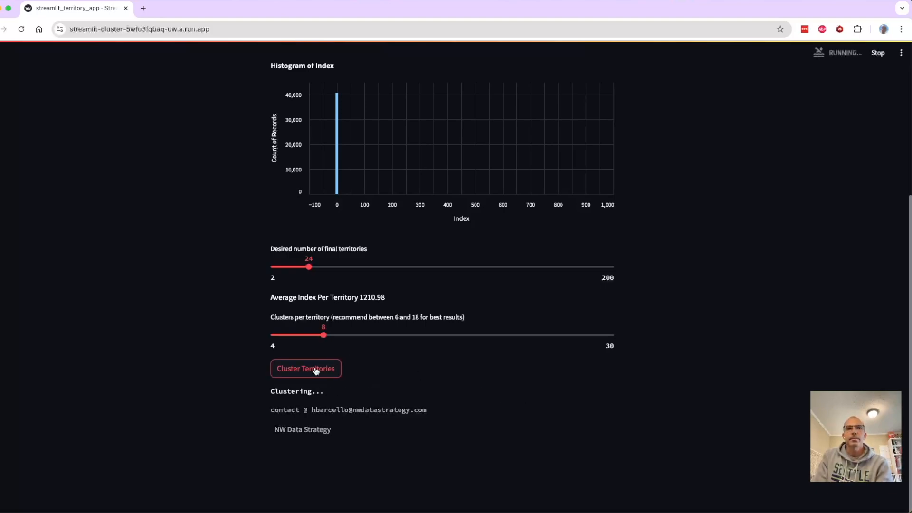
Download the clustered data and save it to the Desktop as clustered_output.
{"action": "scroll", "coordinate": [447, 400], "scroll_direction": "down", "scroll_amount": 2}
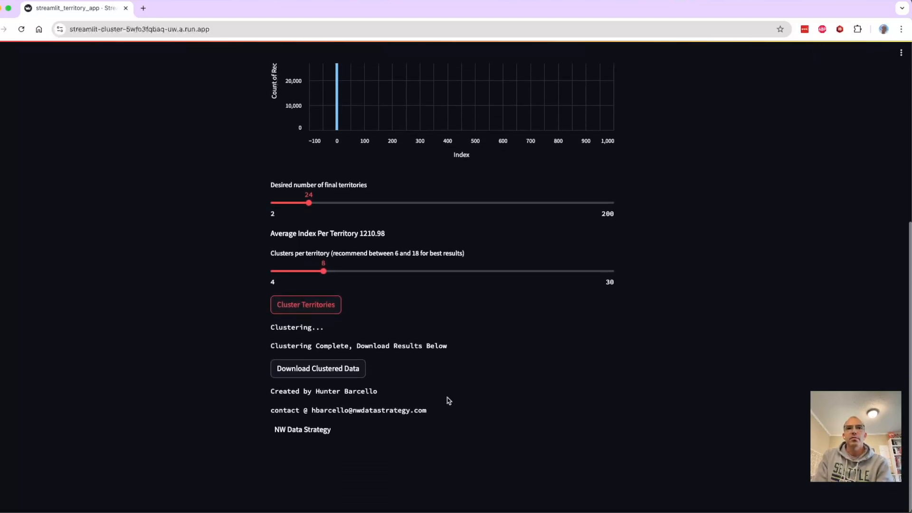
{"action": "left_click", "coordinate": [310, 370]}
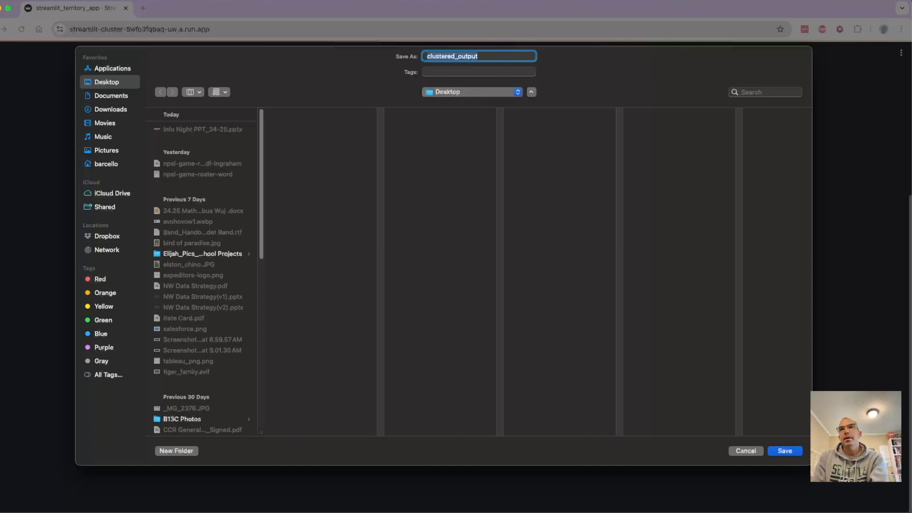
{"action": "left_click", "coordinate": [789, 452]}
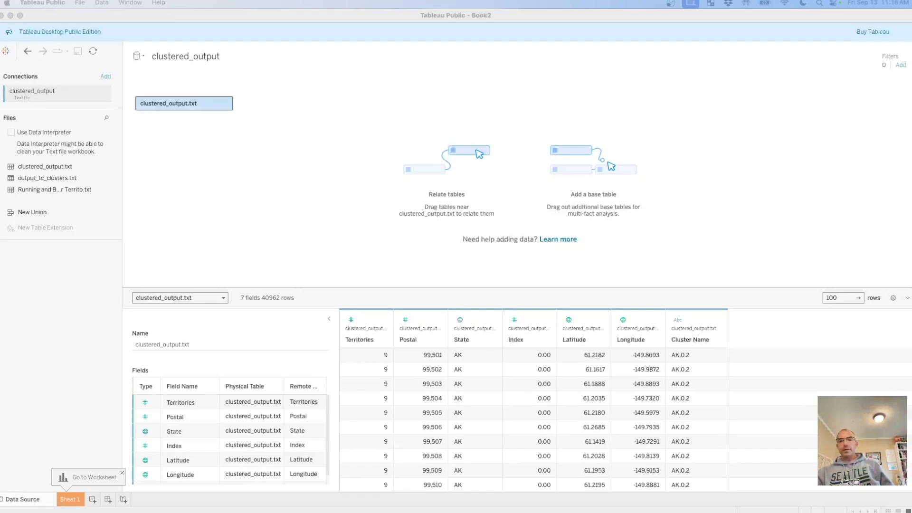
In Tableau Public, change the data type of the Postal column in clustered_output.txt to String.
{"action": "left_click", "coordinate": [406, 321]}
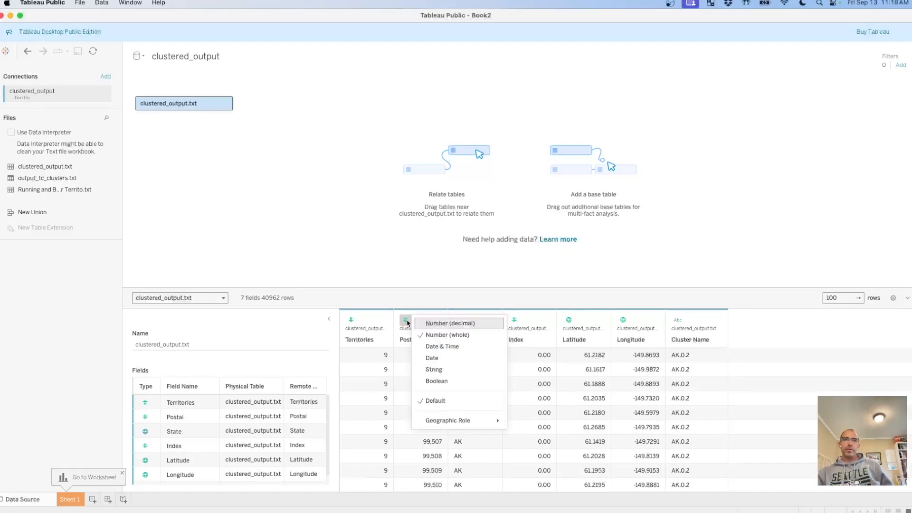
{"action": "left_click", "coordinate": [442, 369]}
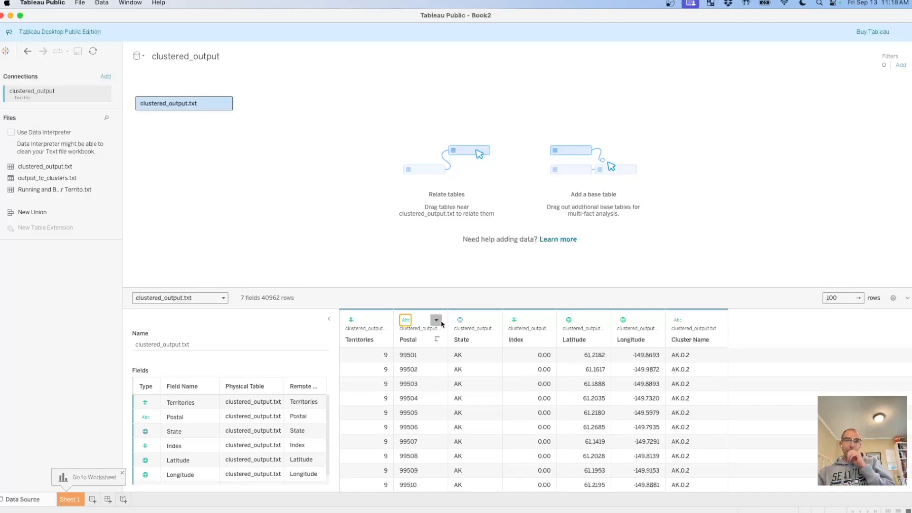
{"action": "left_click", "coordinate": [436, 321]}
{"action": "left_click", "coordinate": [432, 323]}
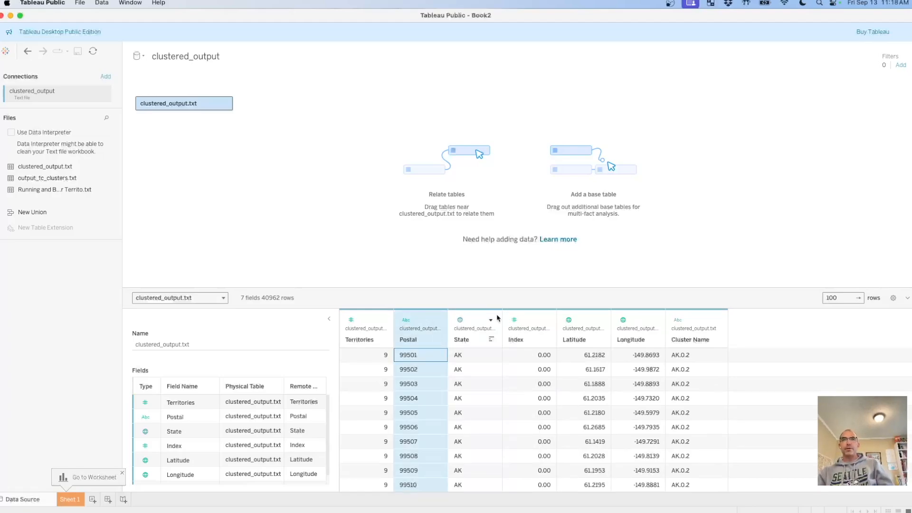
Assign the ZIP Code/Postcode geographic role to the Postal column and hide the Territories column.
{"action": "left_click", "coordinate": [406, 320]}
{"action": "mouse_move", "coordinate": [496, 420]}
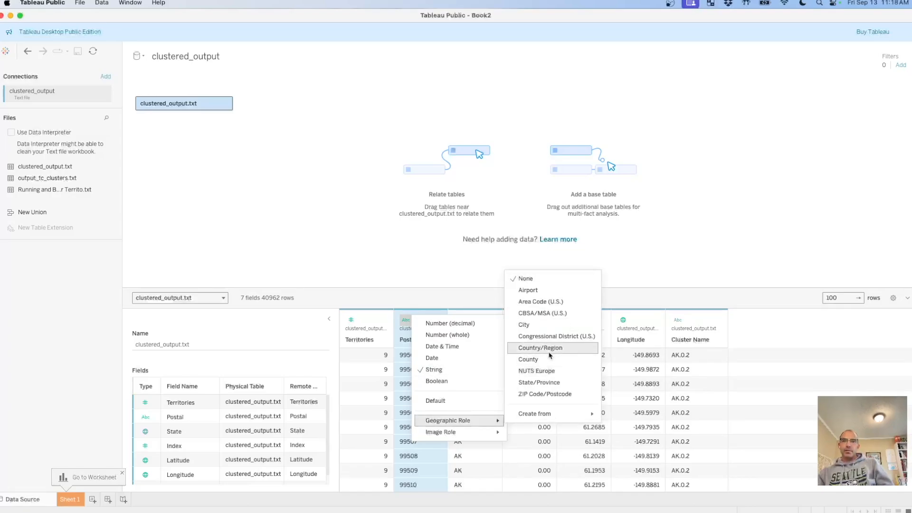
{"action": "left_click", "coordinate": [550, 394]}
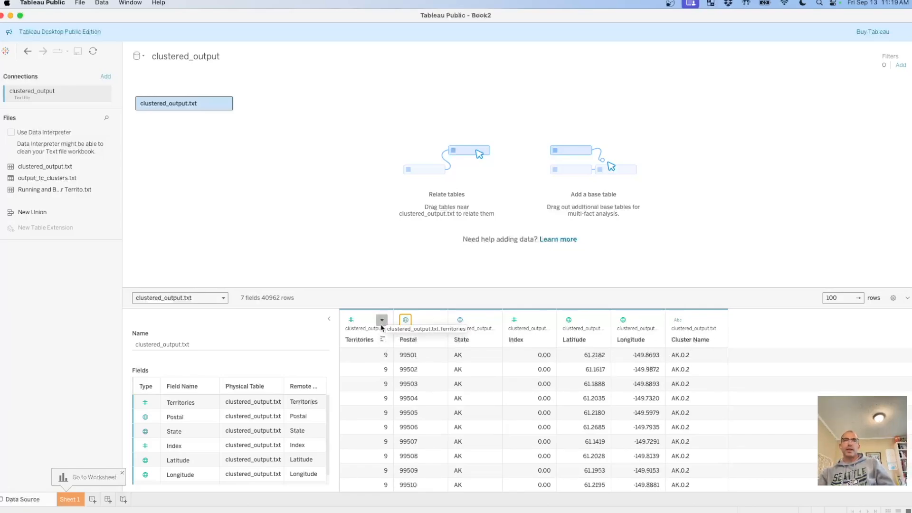
{"action": "left_click", "coordinate": [382, 319]}
{"action": "left_click", "coordinate": [412, 353]}
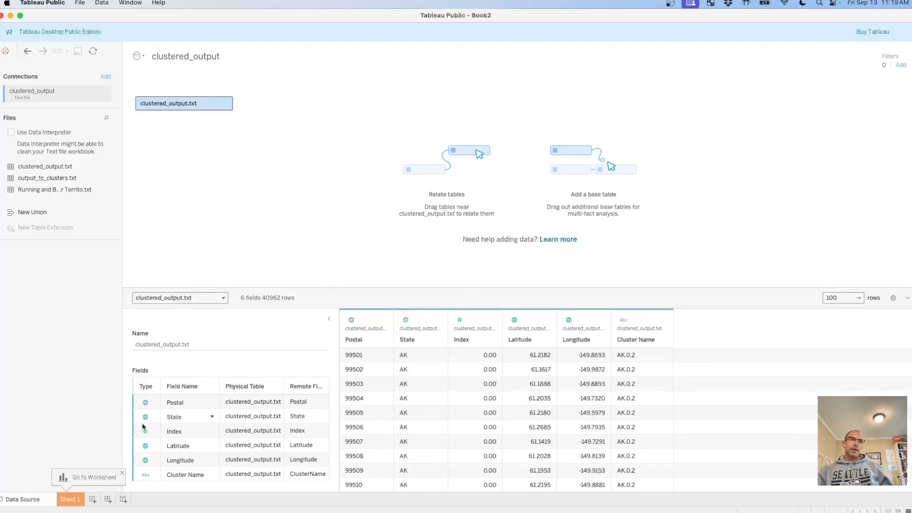
On Sheet 1, create a hierarchy named "State, Postal" with Postal nested under State.
{"action": "left_click", "coordinate": [72, 499]}
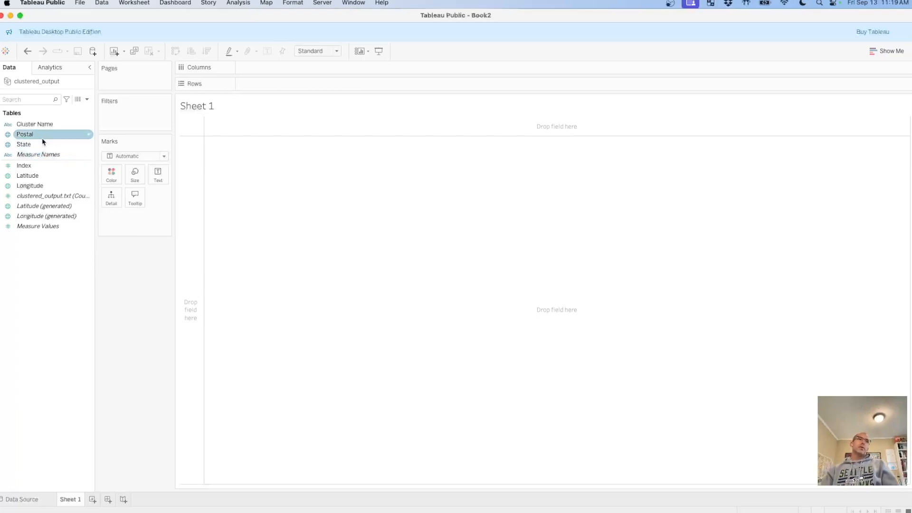
{"action": "left_click_drag", "start_coordinate": [31, 135], "coordinate": [32, 144]}
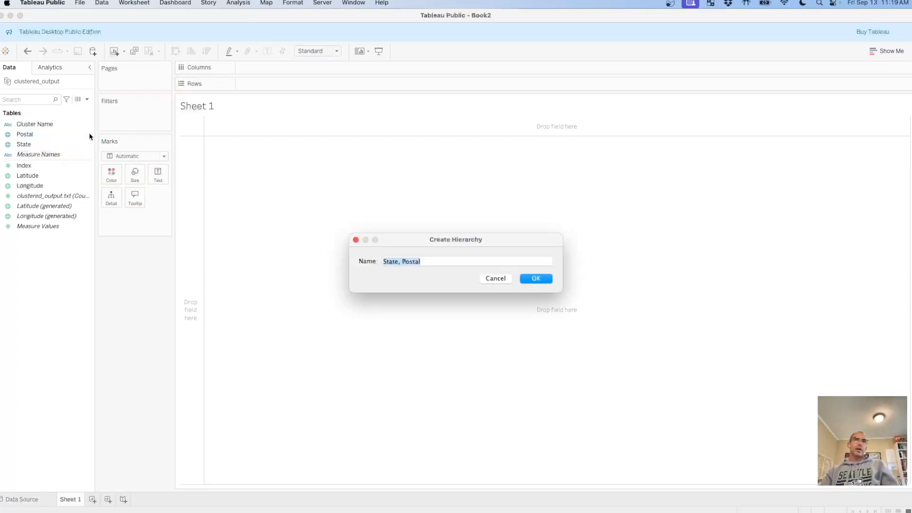
{"action": "left_click", "coordinate": [537, 279]}
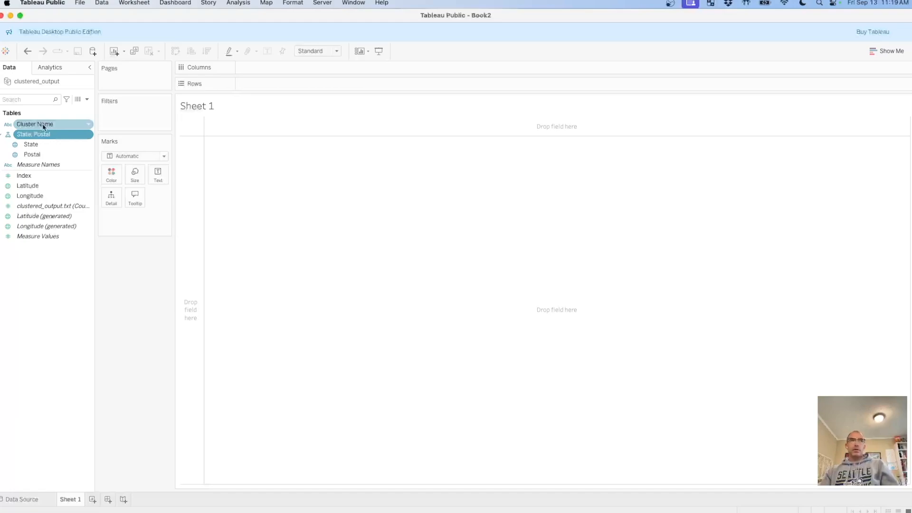
Check the cluster names in the source data and add Cluster Name to the hierarchy between State and Postal.
{"action": "left_click", "coordinate": [29, 502]}
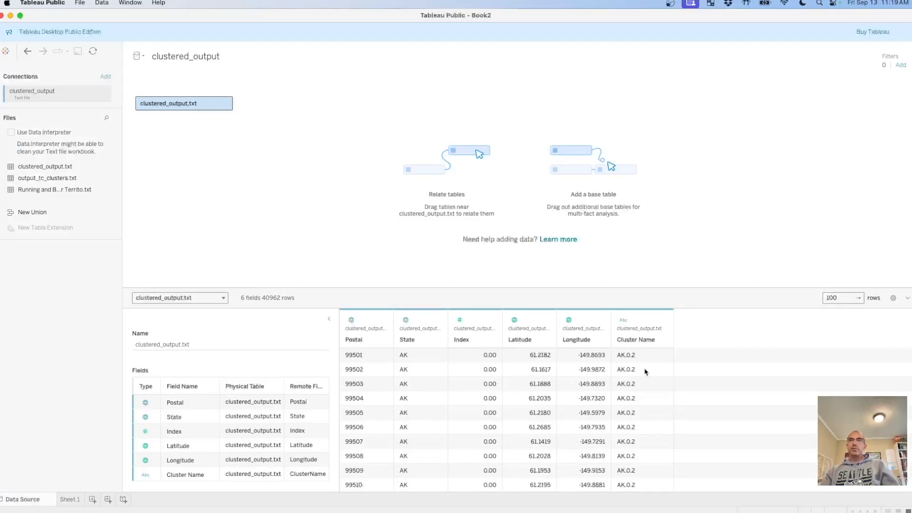
{"action": "scroll", "coordinate": [627, 382], "scroll_direction": "down", "scroll_amount": 8}
{"action": "scroll", "coordinate": [627, 383], "scroll_direction": "down", "scroll_amount": 10}
{"action": "scroll", "coordinate": [628, 383], "scroll_direction": "down", "scroll_amount": 10}
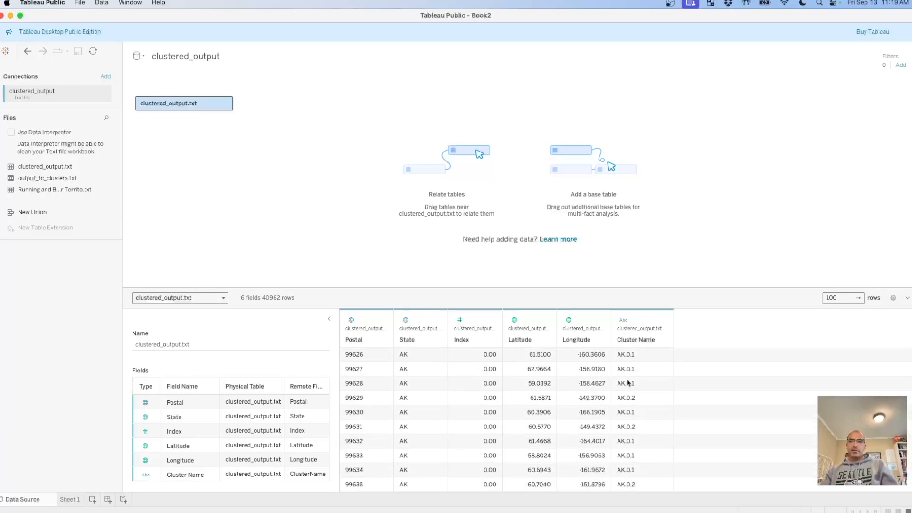
{"action": "left_click", "coordinate": [76, 499]}
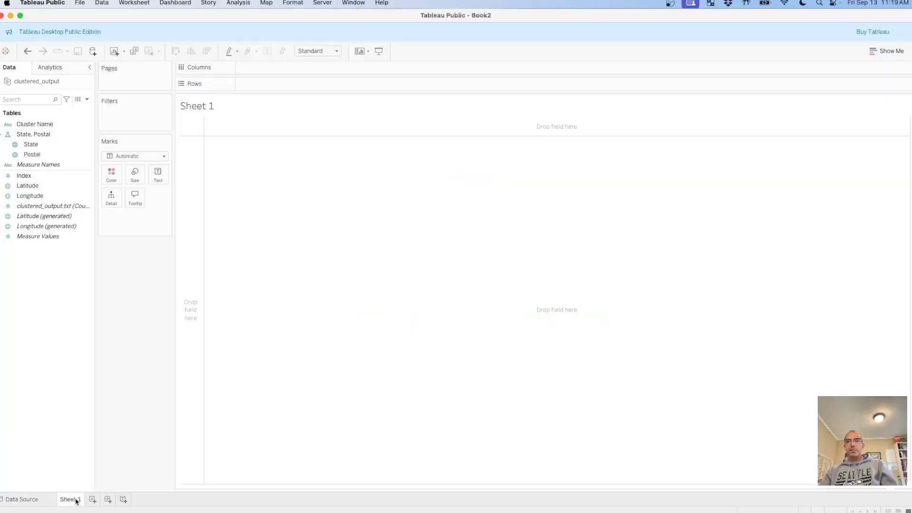
{"action": "left_click", "coordinate": [54, 185]}
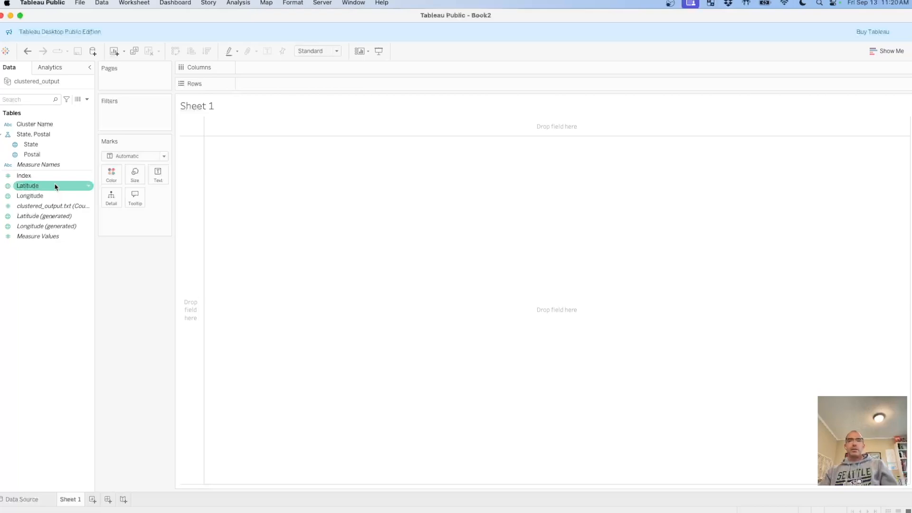
{"action": "left_click", "coordinate": [42, 125]}
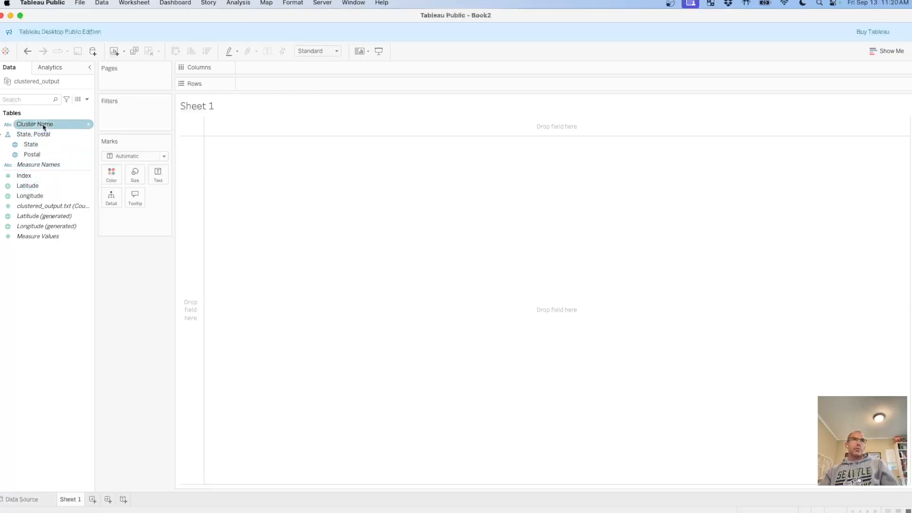
{"action": "left_click_drag", "start_coordinate": [43, 125], "coordinate": [41, 149]}
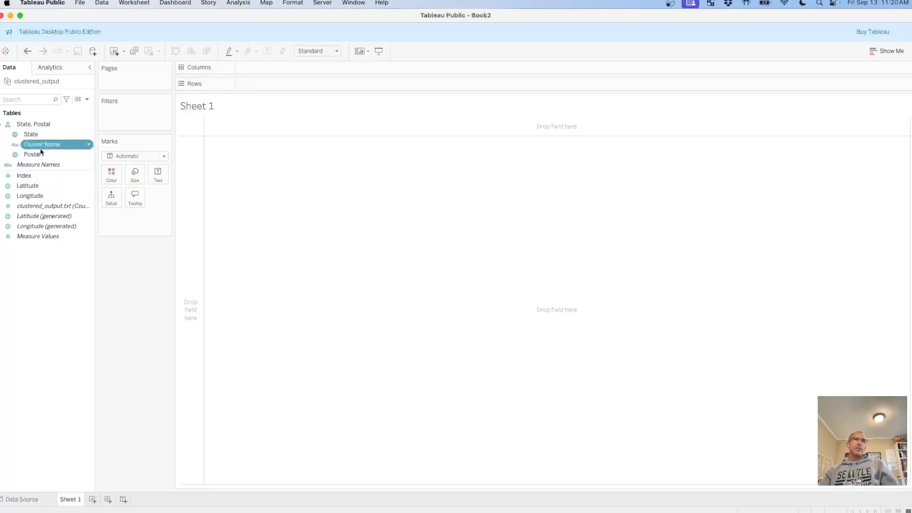
Give Cluster Name a geographic role created from Postal.
{"action": "right_click", "coordinate": [92, 146]}
{"action": "mouse_move", "coordinate": [163, 261]}
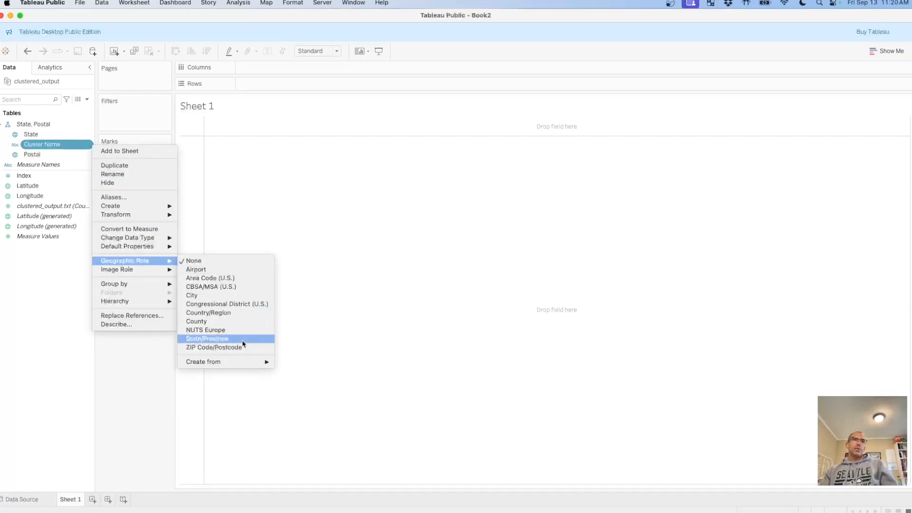
{"action": "mouse_move", "coordinate": [252, 362]}
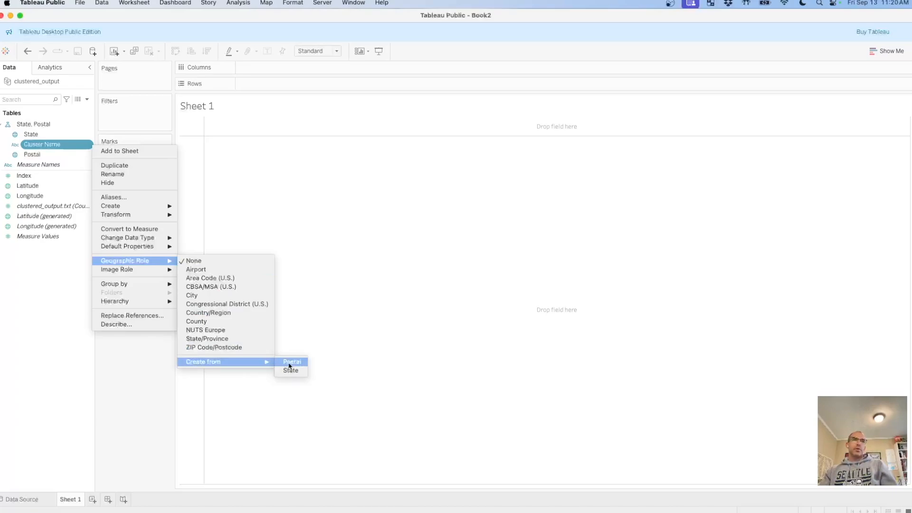
{"action": "left_click", "coordinate": [290, 362]}
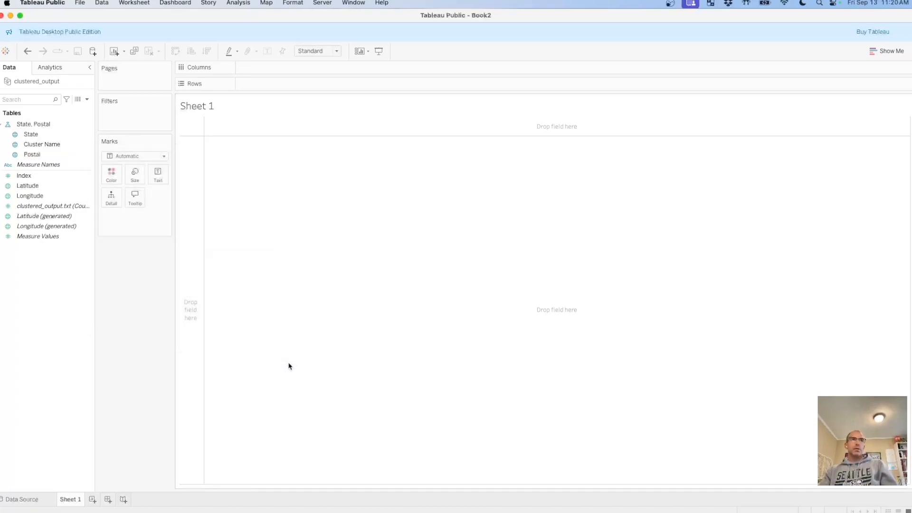
Plot State on Sheet 1 and change the visualization to a filled map.
{"action": "left_click", "coordinate": [27, 136]}
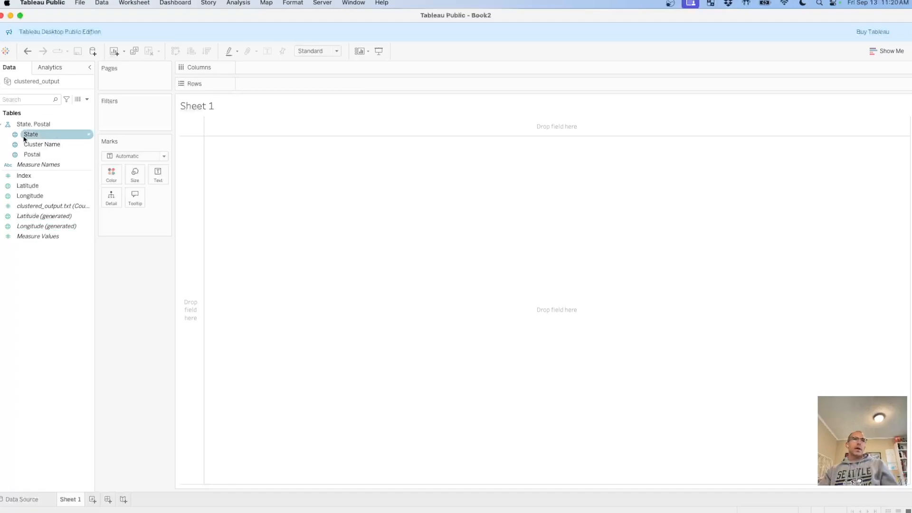
{"action": "double_click", "coordinate": [43, 135]}
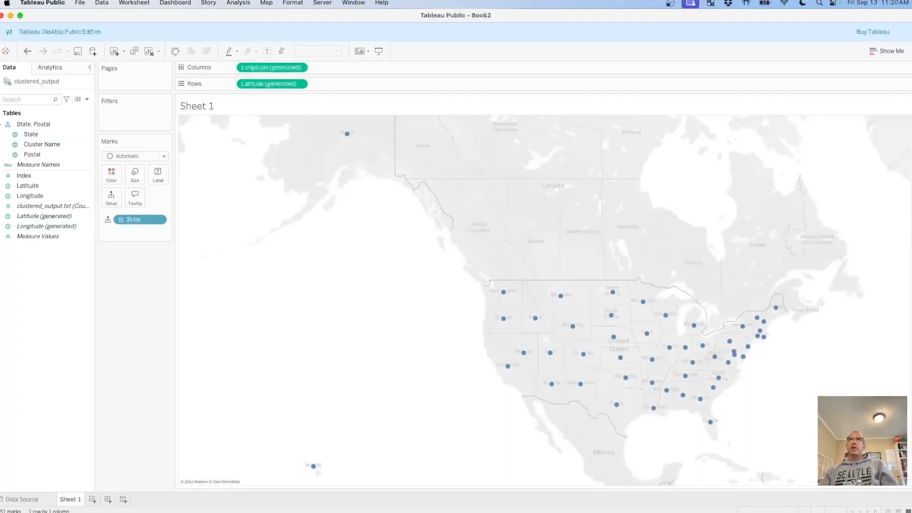
{"action": "left_click", "coordinate": [886, 51]}
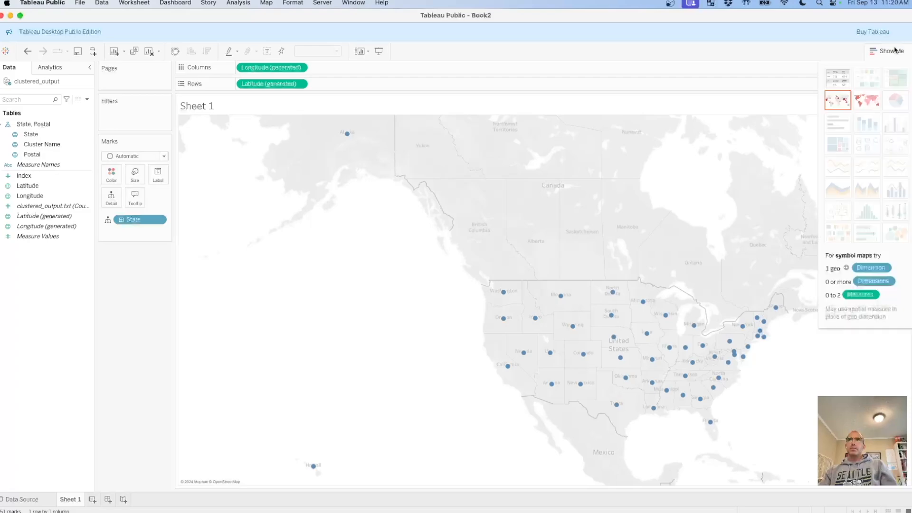
{"action": "left_click", "coordinate": [866, 104]}
{"action": "left_click", "coordinate": [882, 52]}
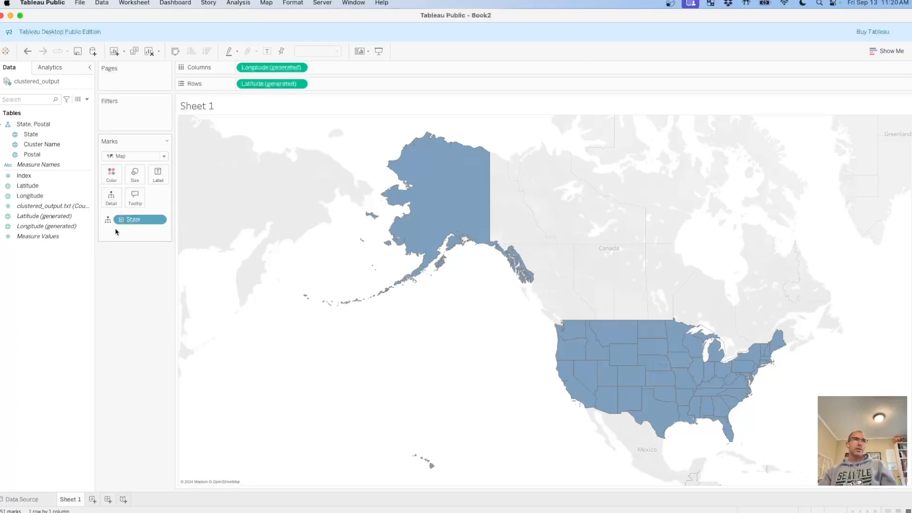
Break the filled map down by Cluster Name and add Index to the map's tooltip.
{"action": "left_click", "coordinate": [40, 145]}
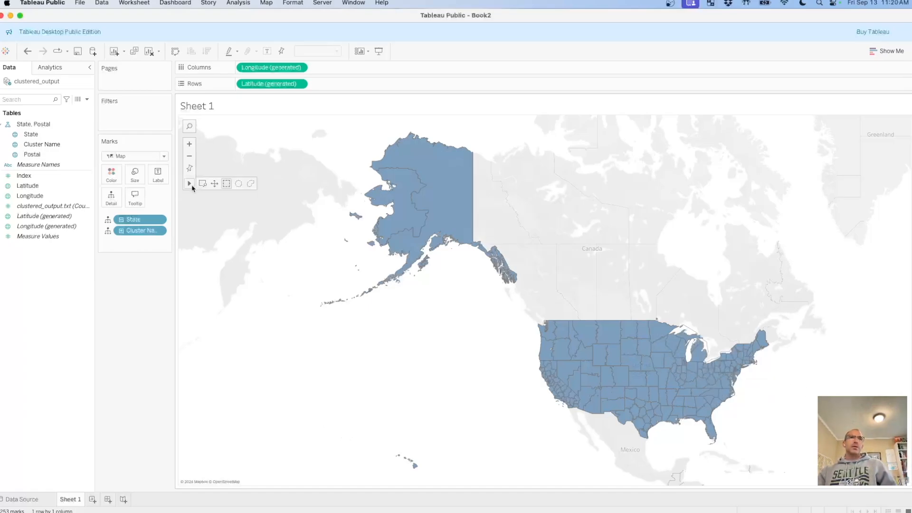
{"action": "left_click", "coordinate": [201, 183]}
{"action": "left_click_drag", "start_coordinate": [547, 313], "coordinate": [702, 430]}
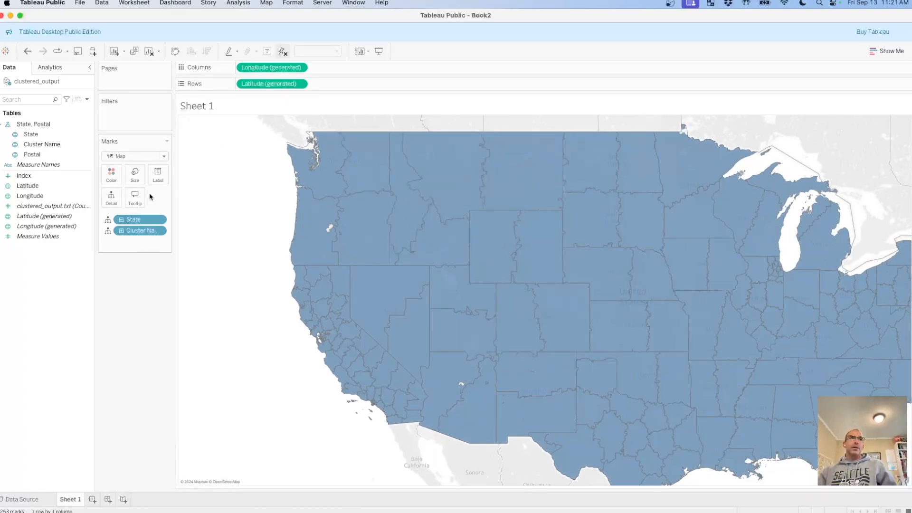
{"action": "left_click_drag", "start_coordinate": [27, 175], "coordinate": [135, 204]}
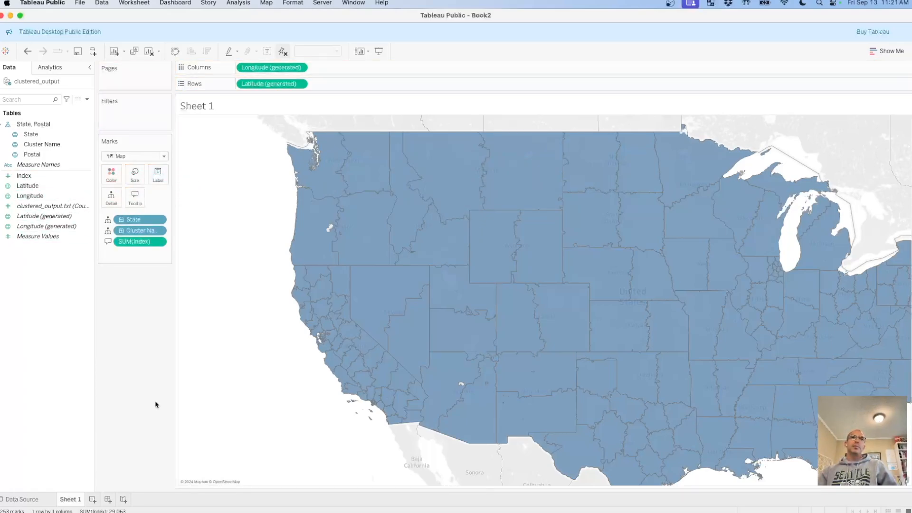
{"action": "mouse_move", "coordinate": [333, 164]}
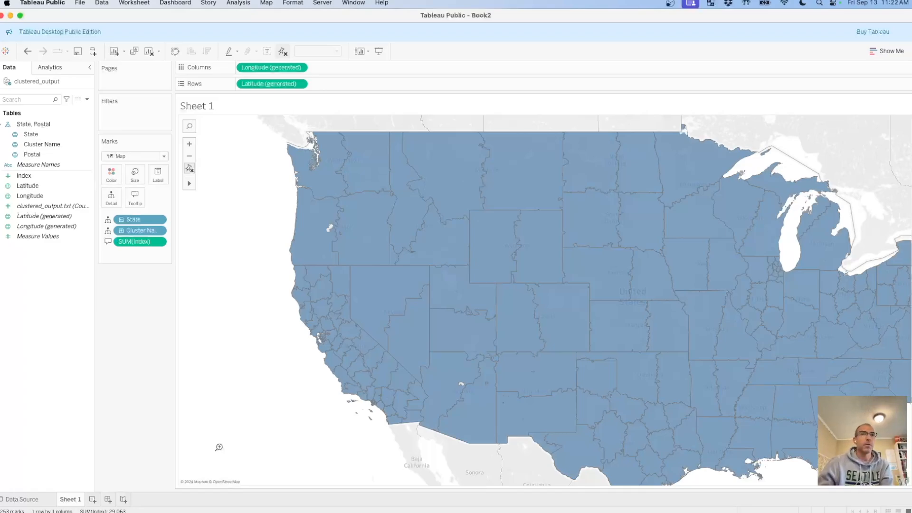
Replace the sheet title with two lines reading "2421 Index Per AE" and "1210 Index Per Territory".
{"action": "double_click", "coordinate": [207, 106]}
{"action": "triple_click", "coordinate": [424, 222]}
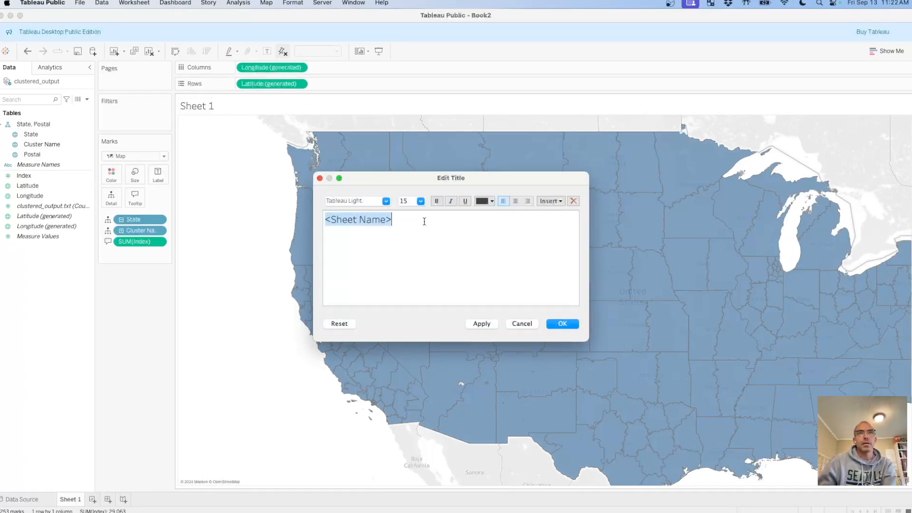
{"action": "type", "text": "2421"}
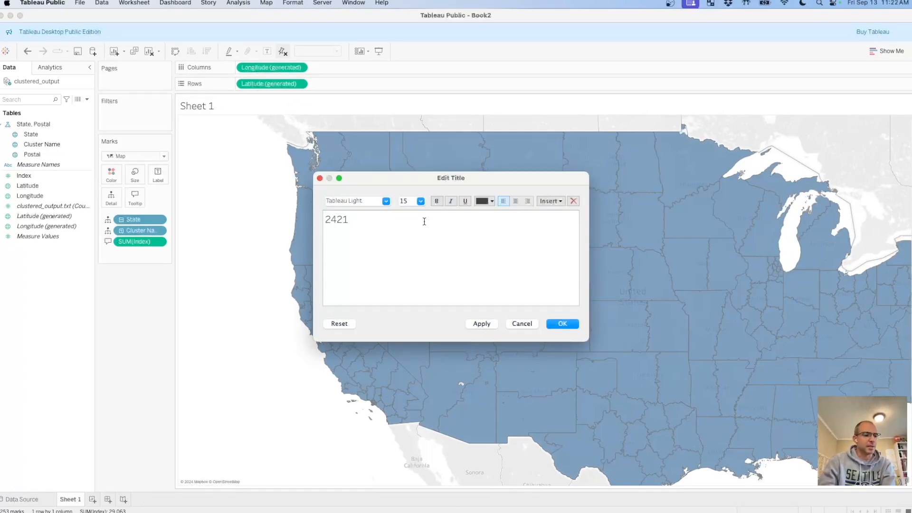
{"action": "type", "text": " Pro"}
{"action": "key", "text": "BackSpace"}
{"action": "key", "text": "BackSpace"}
{"action": "key", "text": "BackSpace"}
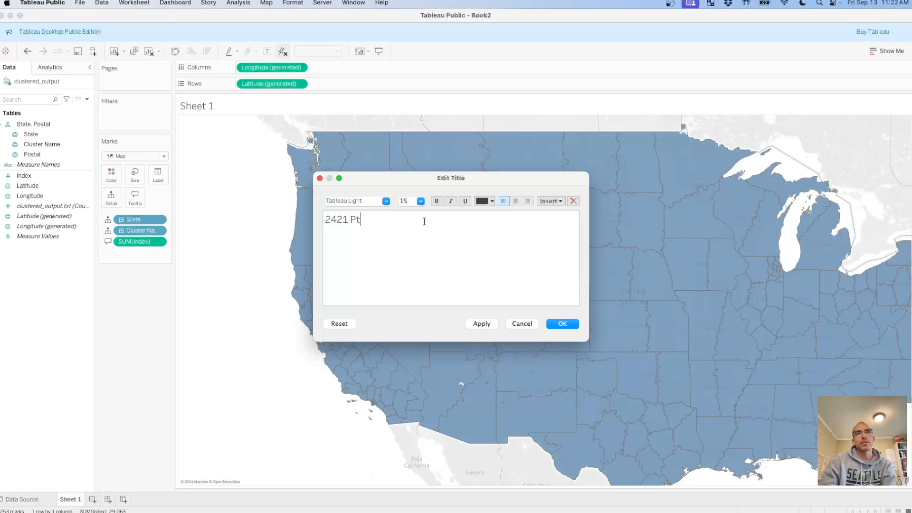
{"action": "type", "text": "Index Per AE"}
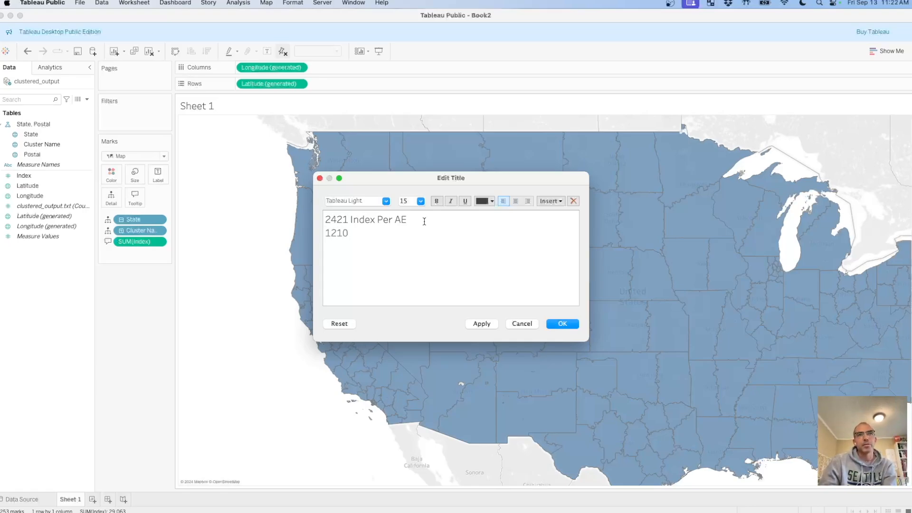
{"action": "type", "text": "Index Per Te"}
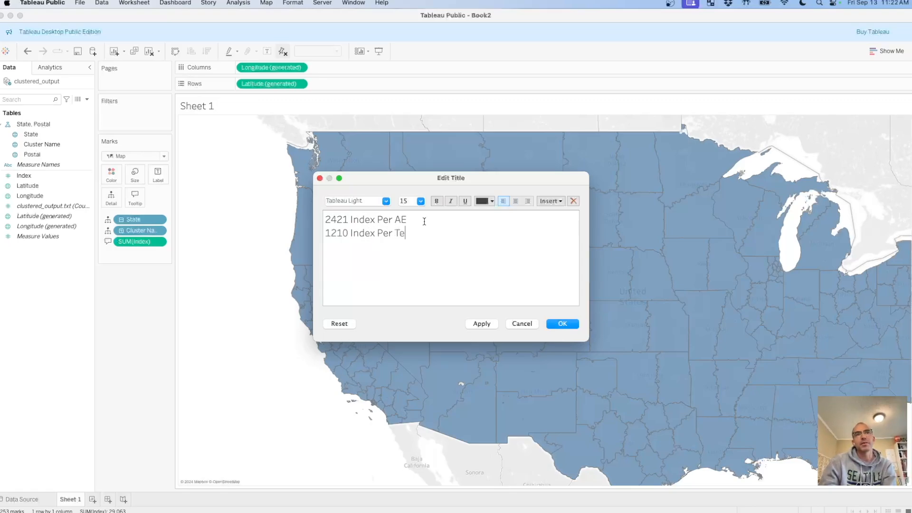
{"action": "type", "text": "rritory"}
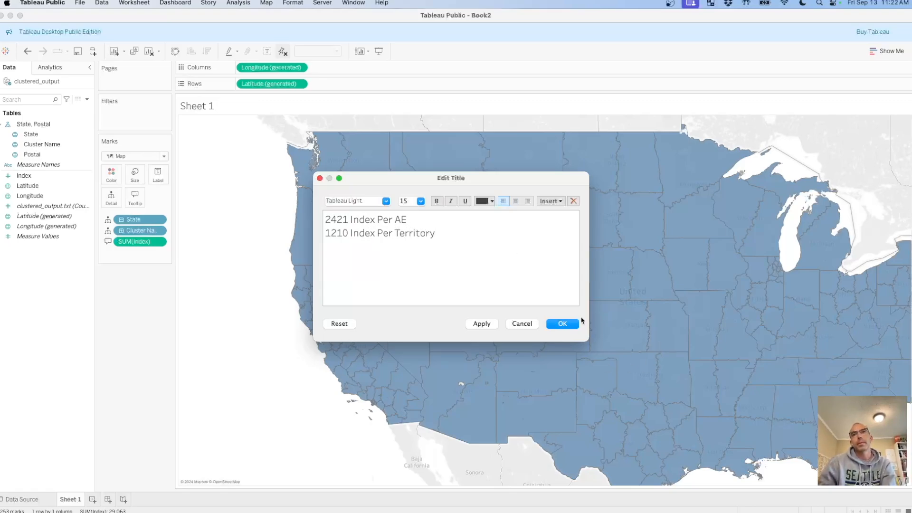
{"action": "left_click", "coordinate": [561, 324]}
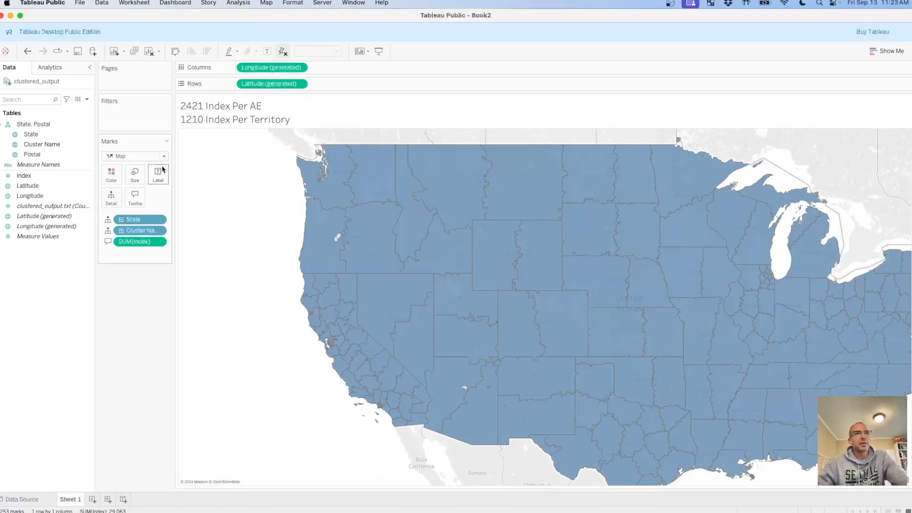
Lasso-select the western US clusters on the map, from the Pacific coast to the western Dakotas and New Mexico.
{"action": "mouse_move", "coordinate": [189, 197]}
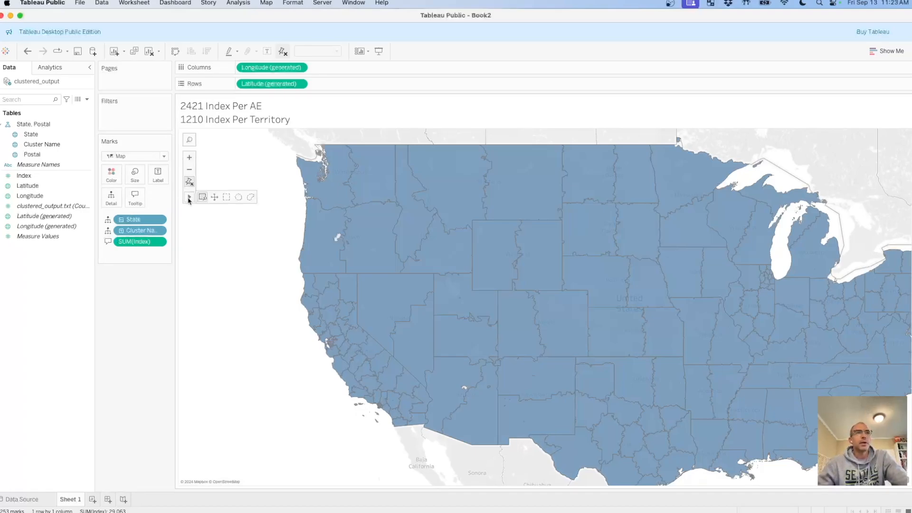
{"action": "left_click", "coordinate": [249, 197]}
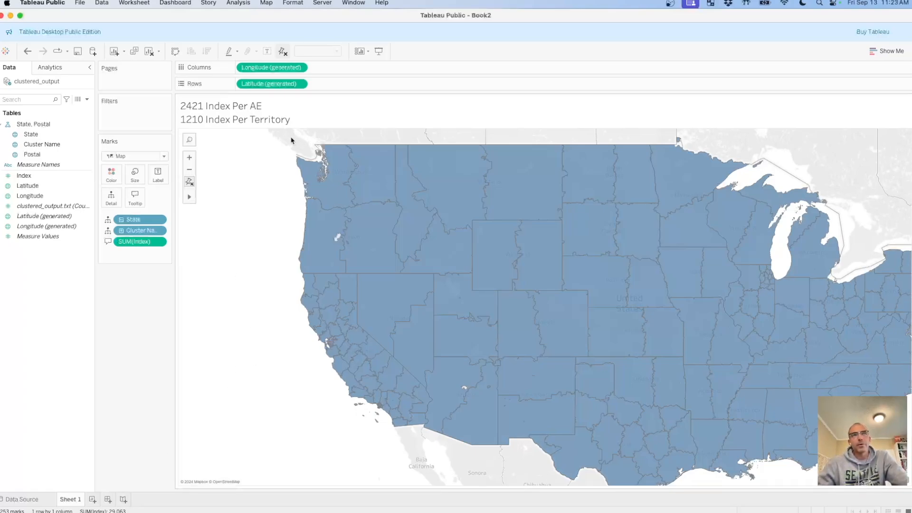
{"action": "mouse_move", "coordinate": [291, 140]}
{"action": "left_mouse_down"}
{"action": "mouse_move", "coordinate": [316, 247]}
{"action": "mouse_move", "coordinate": [375, 404]}
{"action": "mouse_move", "coordinate": [451, 442]}
{"action": "mouse_move", "coordinate": [518, 434]}
{"action": "mouse_move", "coordinate": [593, 332]}
{"action": "mouse_move", "coordinate": [575, 148]}
{"action": "mouse_move", "coordinate": [564, 153]}
{"action": "left_mouse_up"}
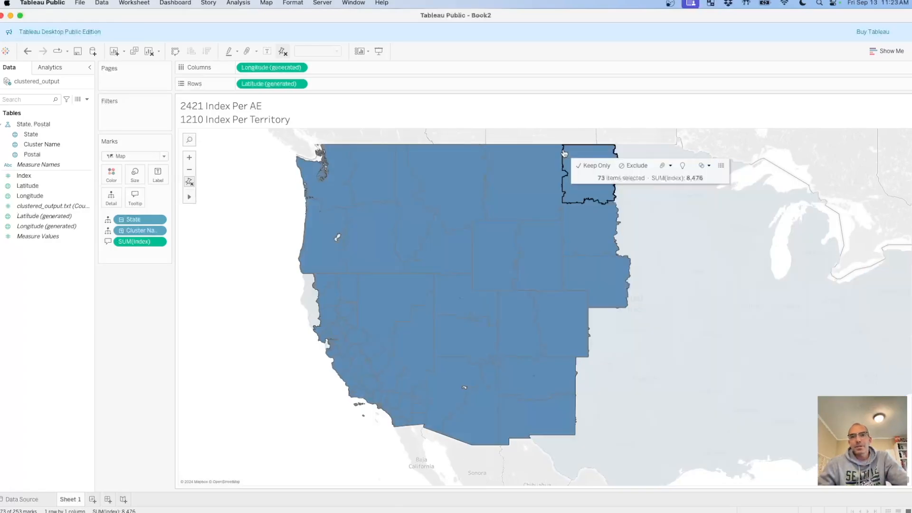
Add the remaining North Dakota, South Dakota, Nebraska and Kansas clusters and all Oklahoma clusters to the map selection.
{"action": "left_click", "coordinate": [630, 180], "text": "super"}
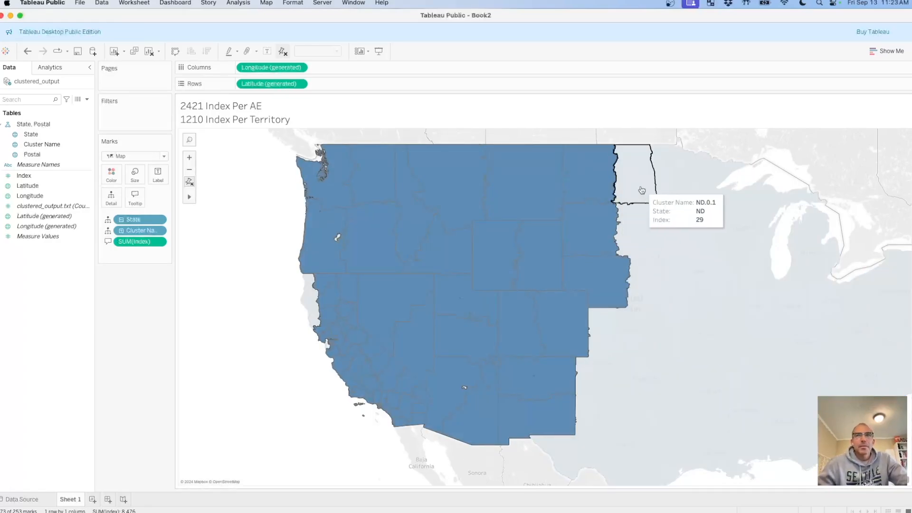
{"action": "left_click", "coordinate": [625, 235], "text": "super"}
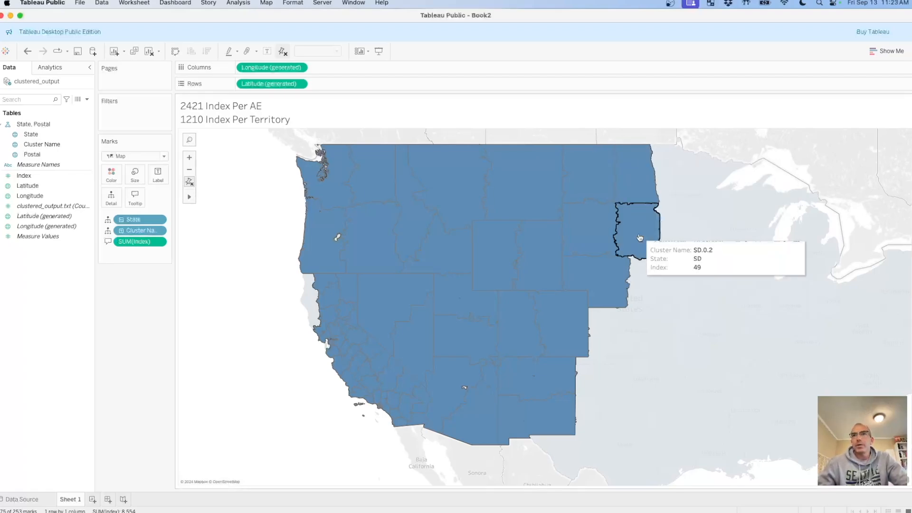
{"action": "left_click", "coordinate": [637, 284], "text": "super"}
{"action": "left_click", "coordinate": [617, 332], "text": "super"}
{"action": "left_click", "coordinate": [664, 331], "text": "super"}
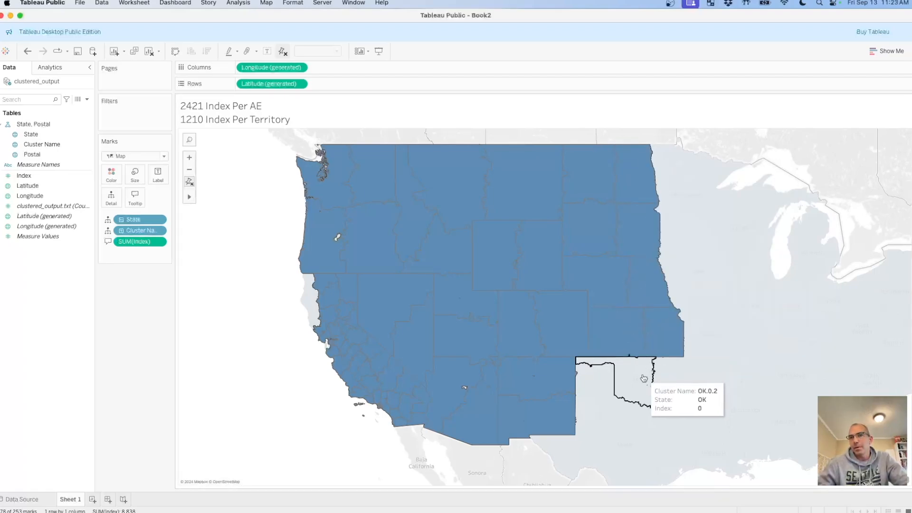
{"action": "left_click", "coordinate": [594, 380], "text": "super"}
{"action": "left_click", "coordinate": [617, 385], "text": "super"}
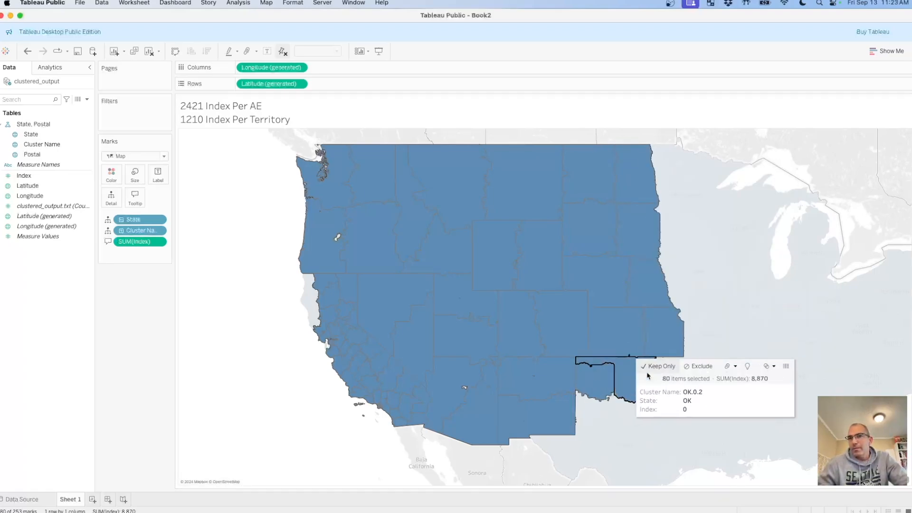
{"action": "left_click", "coordinate": [672, 394], "text": "super"}
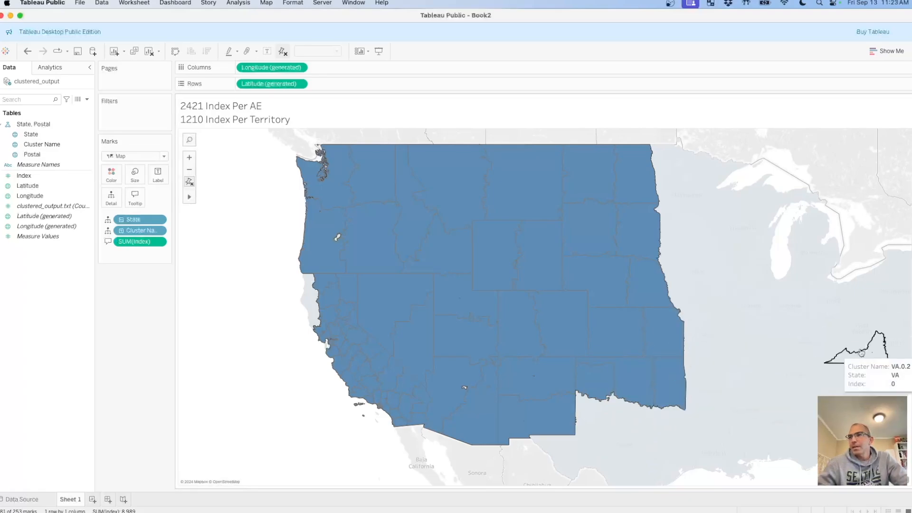
Extend the selection with the Texas, Minnesota, Iowa and Missouri clusters.
{"action": "mouse_move", "coordinate": [604, 413]}
{"action": "left_mouse_down"}
{"action": "mouse_move", "coordinate": [588, 466]}
{"action": "mouse_move", "coordinate": [665, 473]}
{"action": "left_mouse_up"}
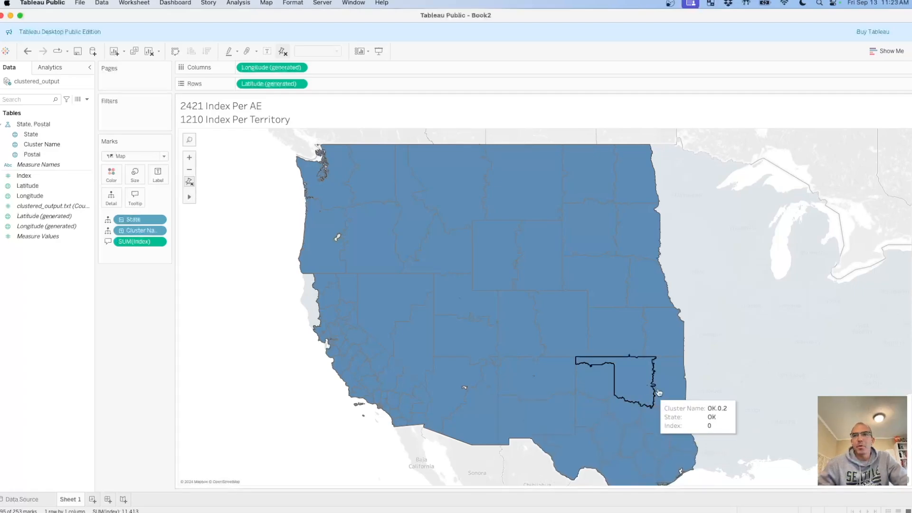
{"action": "left_click", "coordinate": [687, 226], "text": "super"}
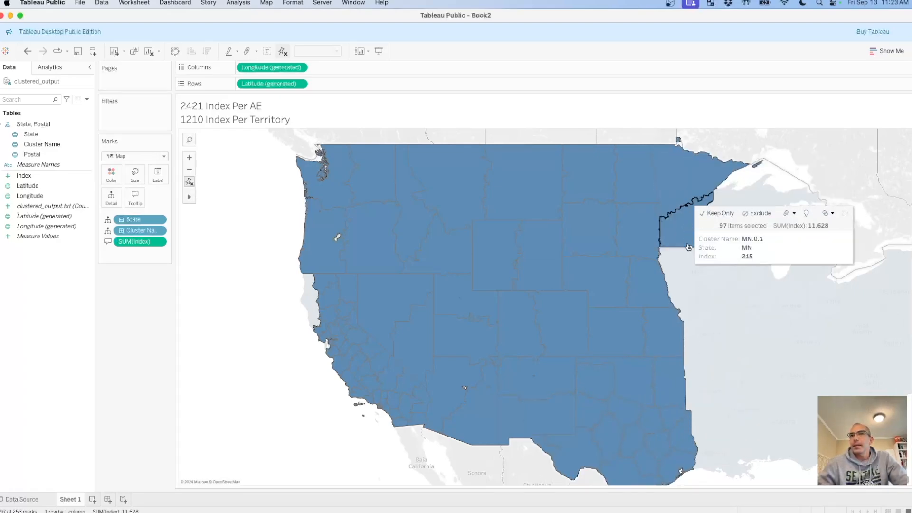
{"action": "left_click", "coordinate": [686, 268], "text": "super"}
{"action": "left_click", "coordinate": [716, 282], "text": "super"}
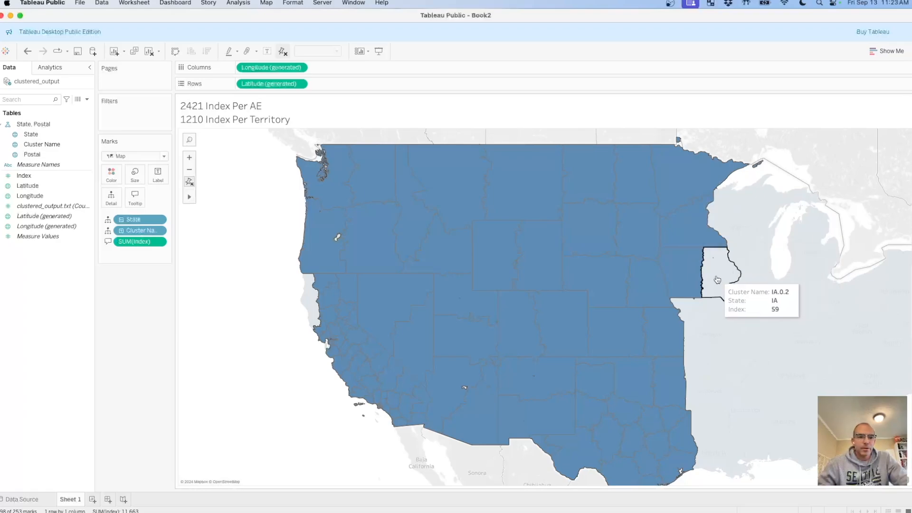
{"action": "left_click", "coordinate": [717, 279], "text": "super"}
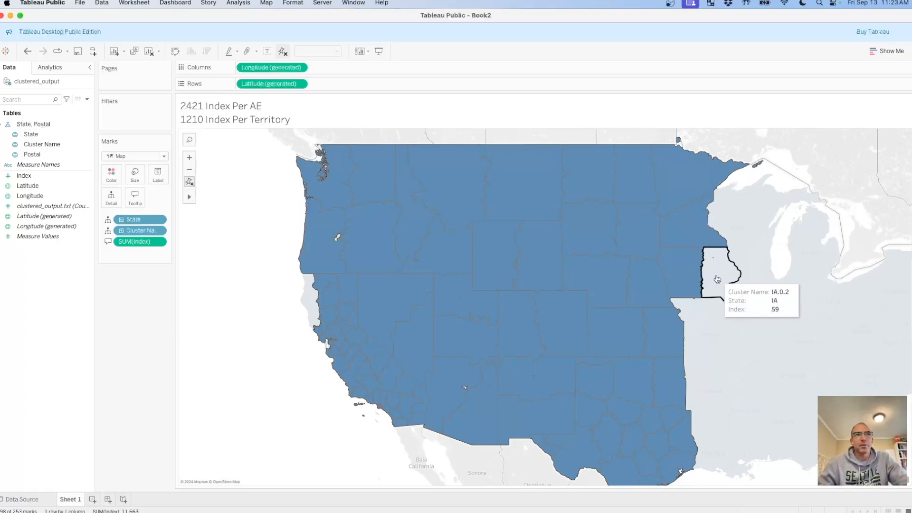
{"action": "left_click", "coordinate": [714, 311], "text": "super"}
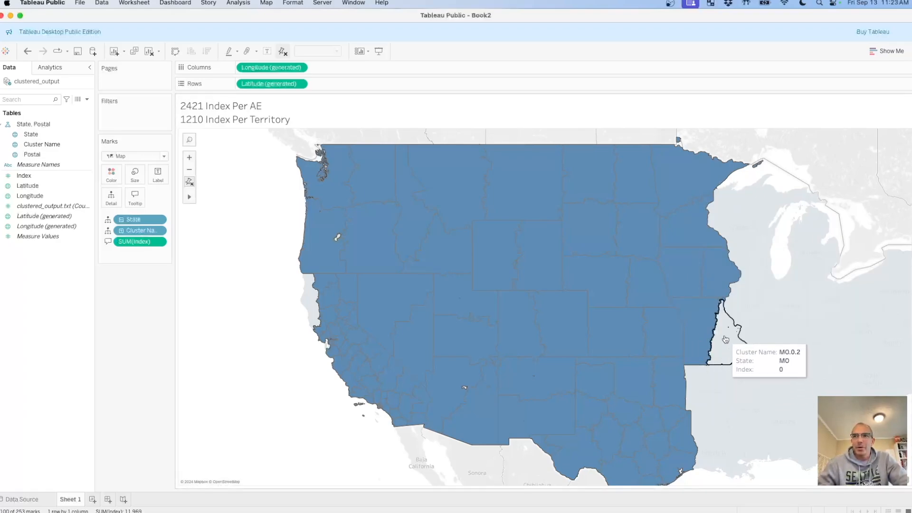
{"action": "left_click", "coordinate": [725, 339], "text": "super"}
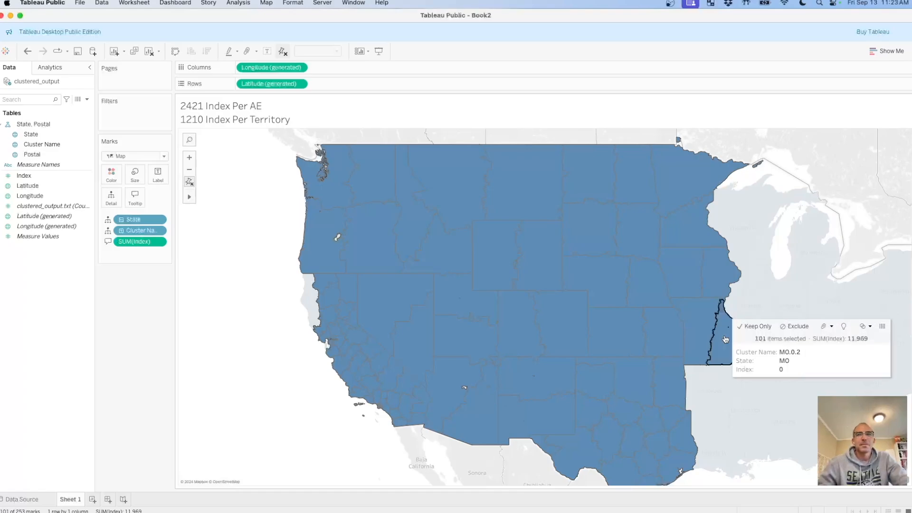
Add the Arkansas, Louisiana, Mississippi and Wisconsin clusters to the selection, leaving Michigan out.
{"action": "left_click", "coordinate": [727, 387], "text": "super"}
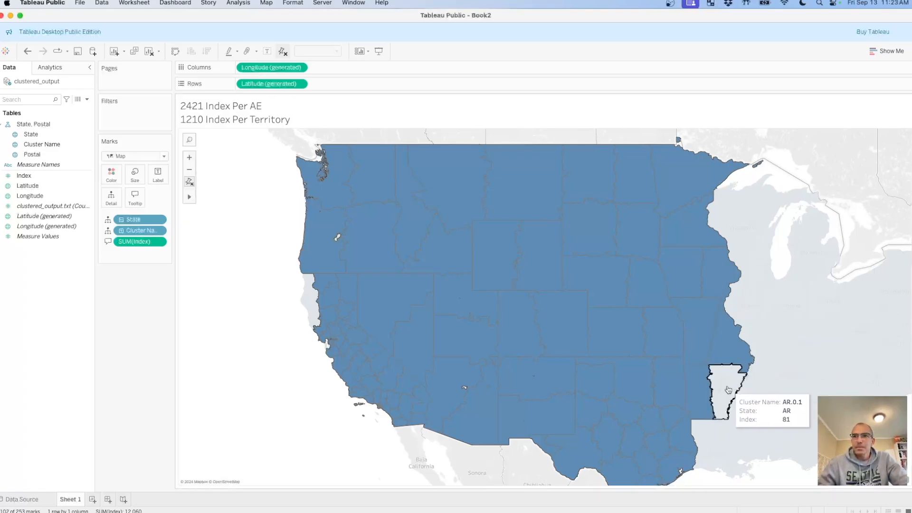
{"action": "left_click", "coordinate": [711, 444], "text": "super"}
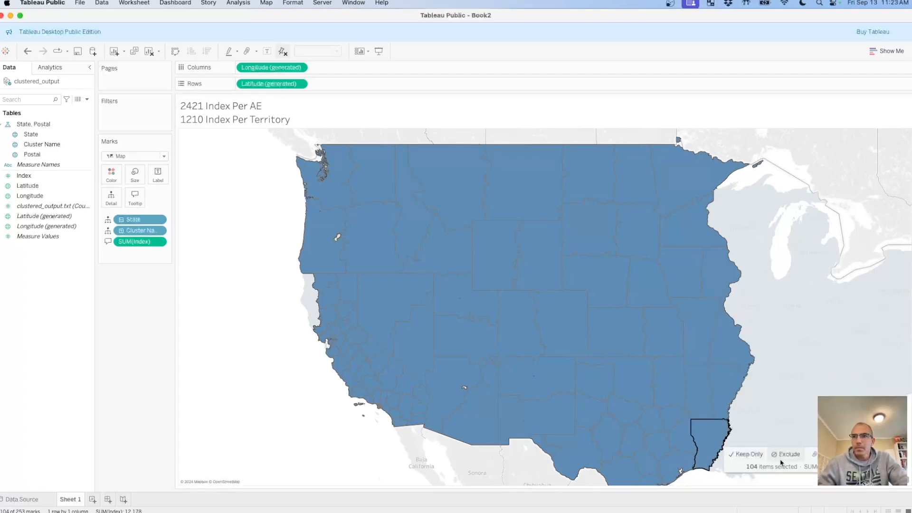
{"action": "left_click", "coordinate": [740, 437], "text": "super"}
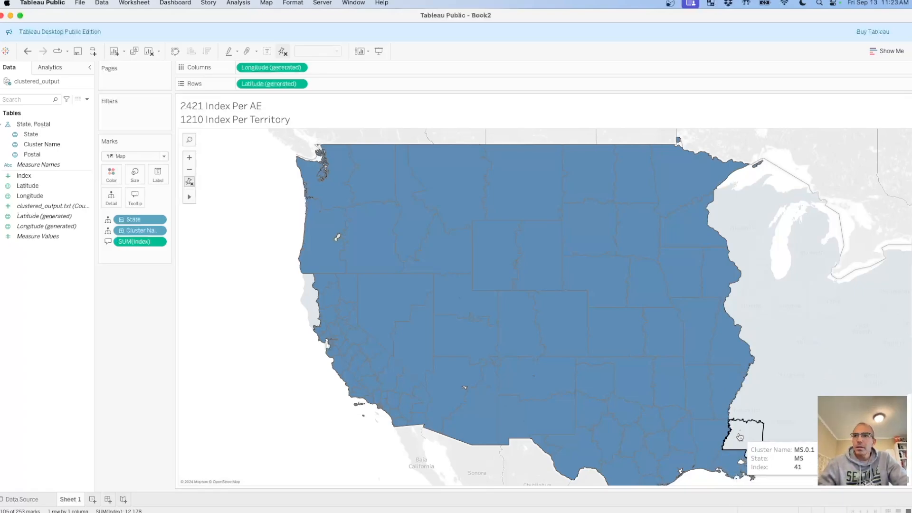
{"action": "left_click", "coordinate": [770, 381], "text": "super"}
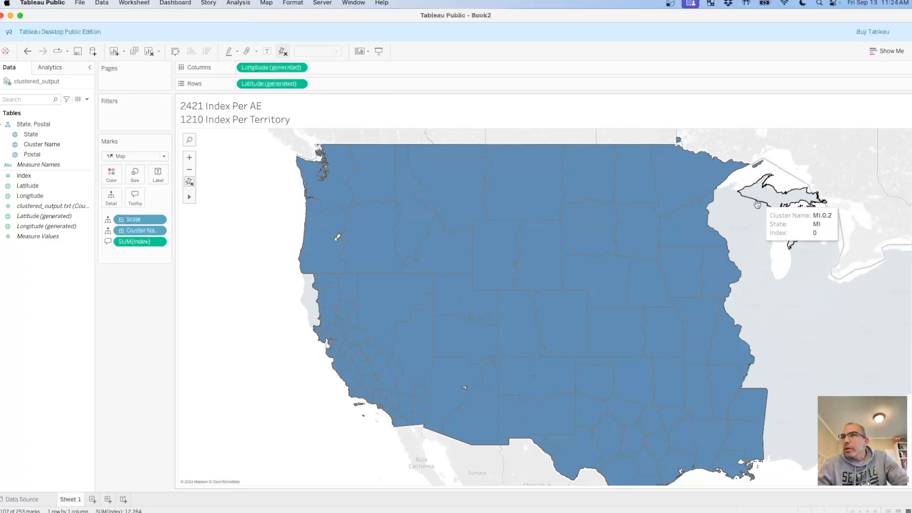
{"action": "left_click", "coordinate": [736, 222], "text": "super"}
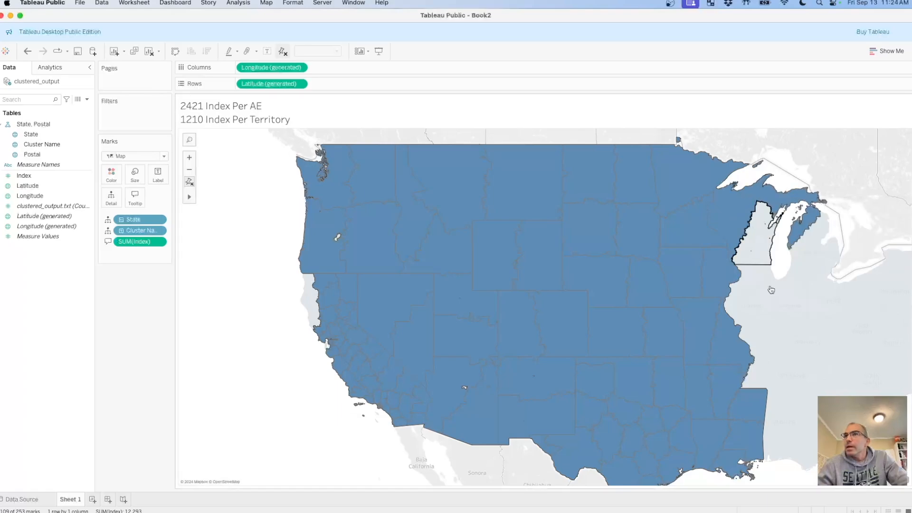
{"action": "left_click", "coordinate": [761, 222], "text": "super"}
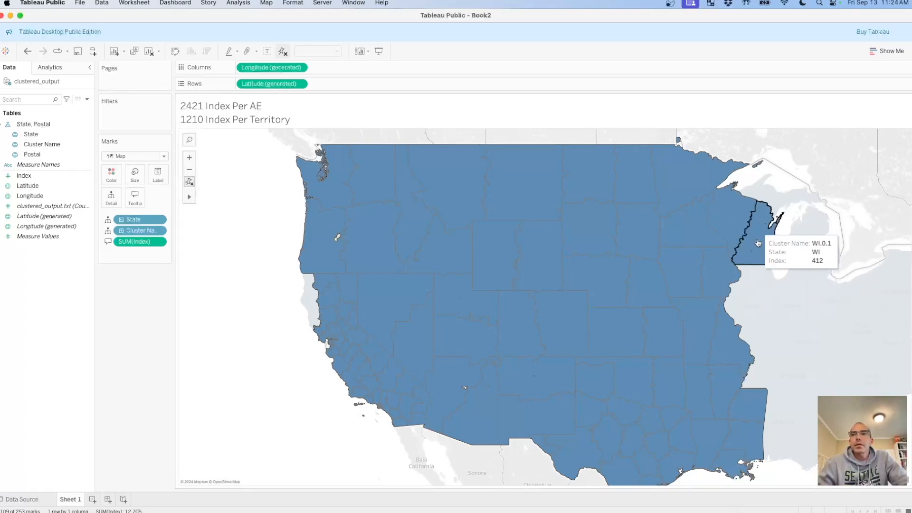
Remove the Mississippi and Louisiana clusters from the selection.
{"action": "left_click", "coordinate": [750, 408], "text": "super"}
{"action": "left_click", "coordinate": [746, 448], "text": "super"}
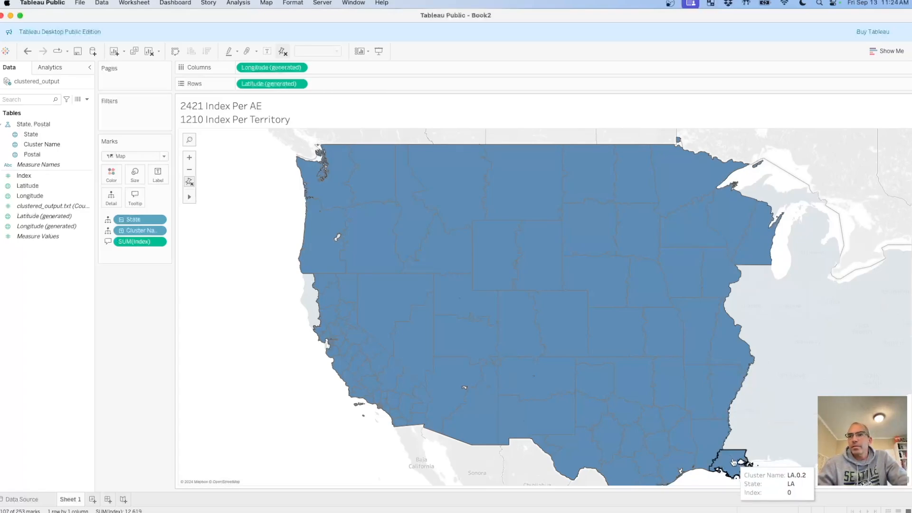
{"action": "left_click", "coordinate": [715, 441], "text": "super"}
{"action": "left_click", "coordinate": [727, 459], "text": "super"}
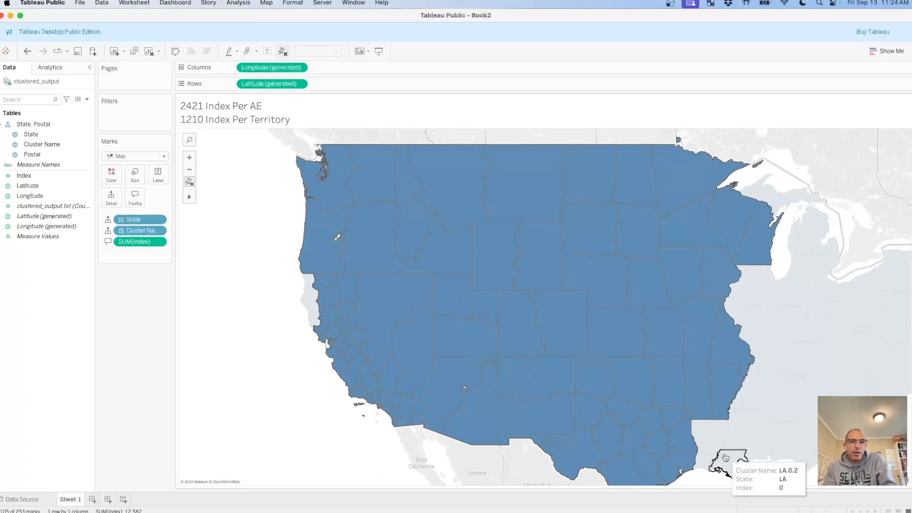
Add both Louisiana clusters and both Mississippi clusters back to the selection.
{"action": "left_click", "coordinate": [710, 441], "text": "super"}
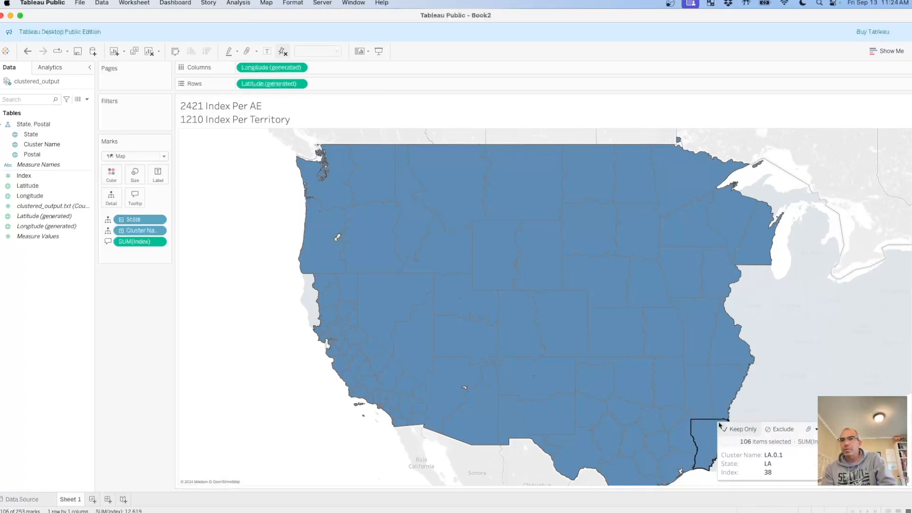
{"action": "left_click", "coordinate": [724, 463], "text": "super"}
{"action": "left_click", "coordinate": [736, 411], "text": "super"}
{"action": "left_click", "coordinate": [736, 436], "text": "super"}
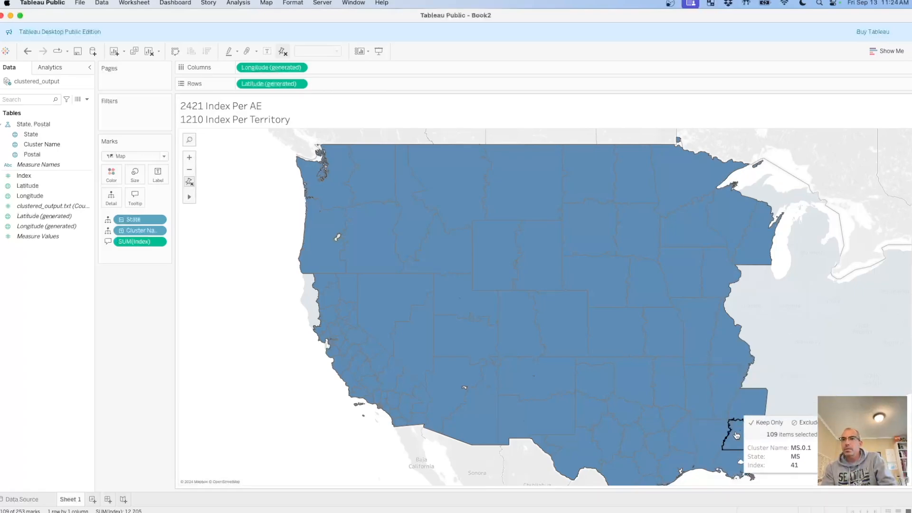
Add the western Tennessee cluster TN.0.1 and both Alabama clusters to the selection.
{"action": "left_click", "coordinate": [764, 379], "text": "super"}
{"action": "left_click", "coordinate": [771, 446], "text": "super"}
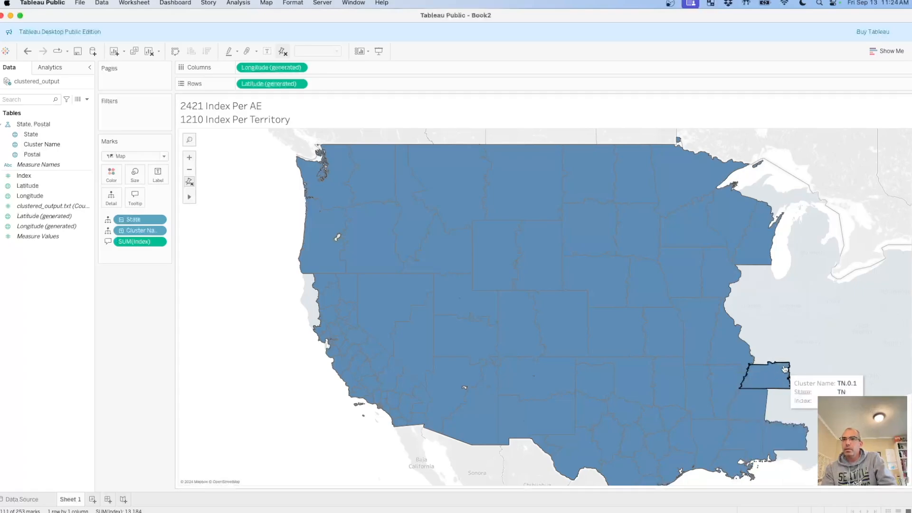
{"action": "left_click", "coordinate": [774, 418], "text": "super"}
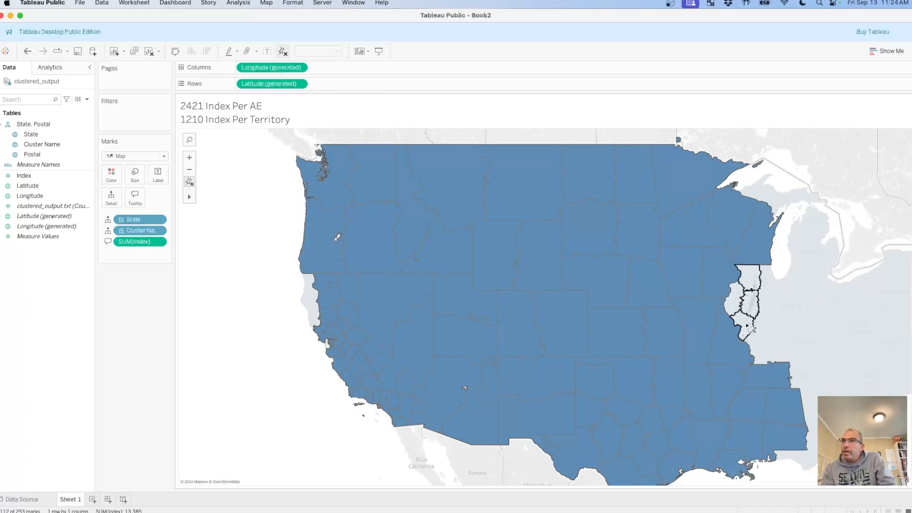
Add all of the Illinois clusters to the map selection.
{"action": "left_click", "coordinate": [756, 284], "text": "super"}
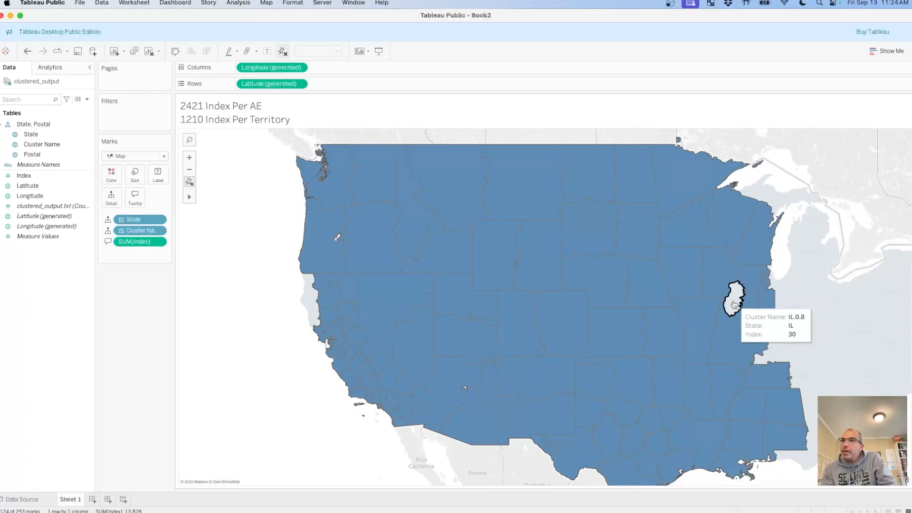
{"action": "left_click", "coordinate": [768, 286], "text": "super"}
{"action": "left_click", "coordinate": [783, 287], "text": "super"}
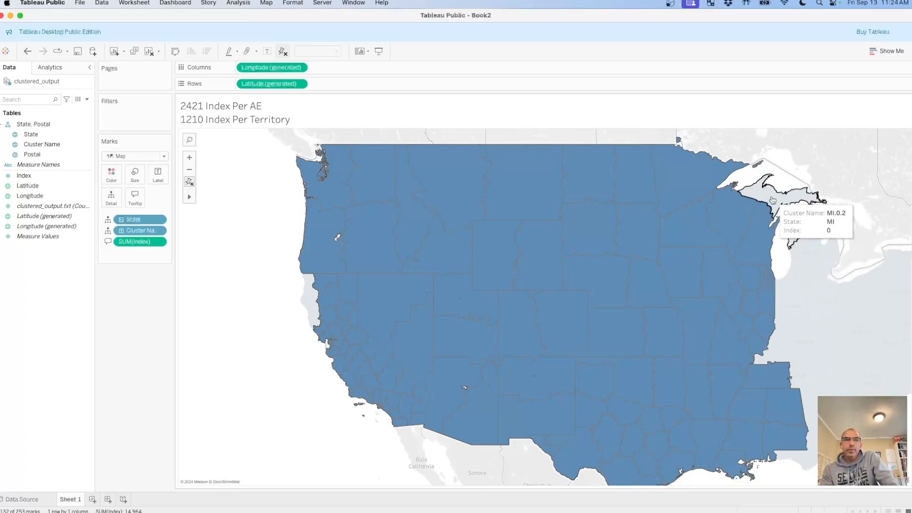
Remove both Alabama clusters and the western Tennessee cluster from the selection, keeping northern Mississippi selected.
{"action": "left_click", "coordinate": [780, 416], "text": "super"}
{"action": "left_click", "coordinate": [780, 430], "text": "super"}
{"action": "left_click", "coordinate": [767, 375], "text": "super"}
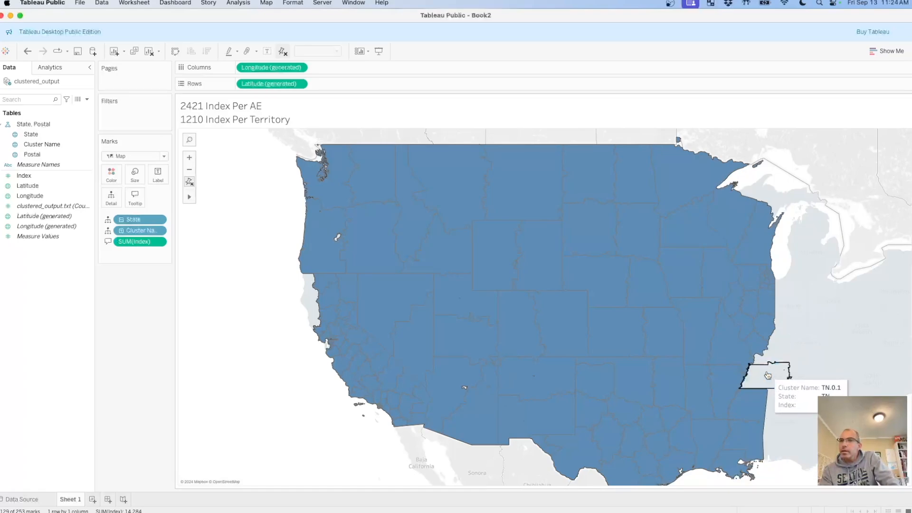
{"action": "left_click", "coordinate": [758, 402], "text": "super"}
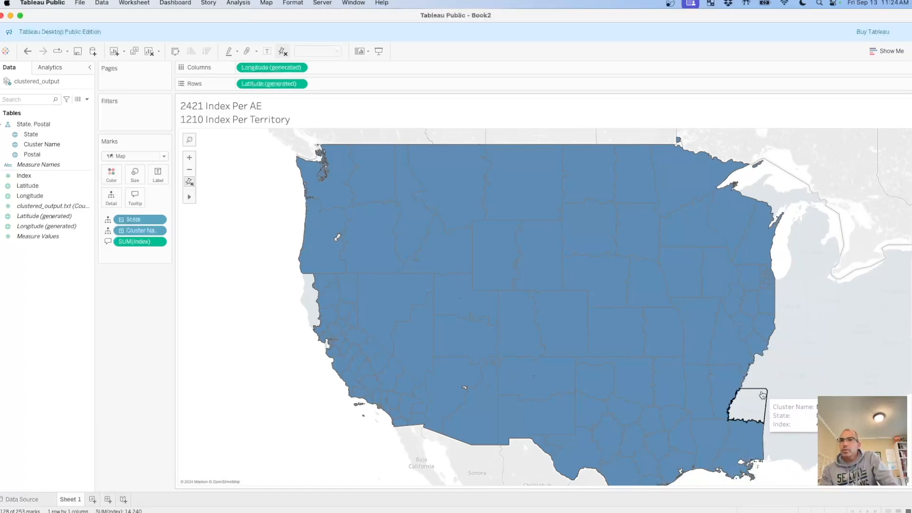
{"action": "left_click", "coordinate": [762, 395], "text": "super"}
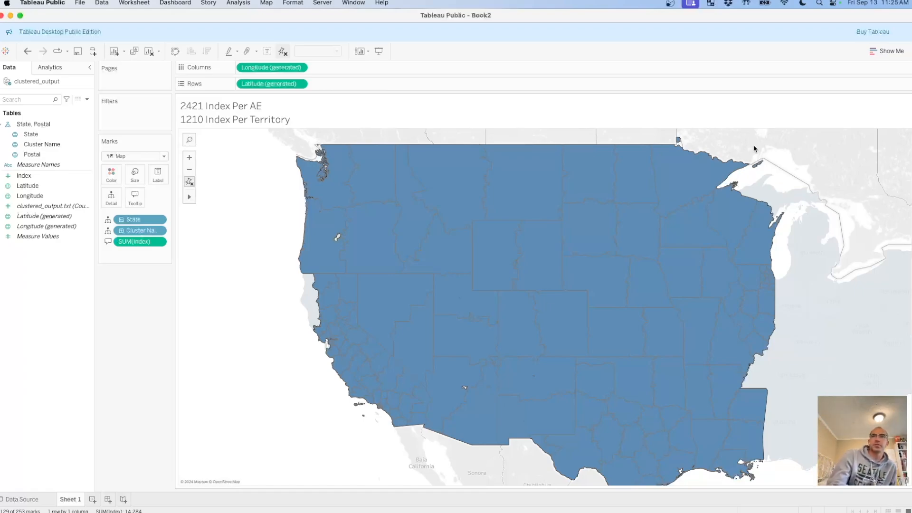
Add the unselected northern California coast clusters, including CA.0.36 and CA.0.7, to the selection.
{"action": "left_click", "coordinate": [311, 305], "text": "super"}
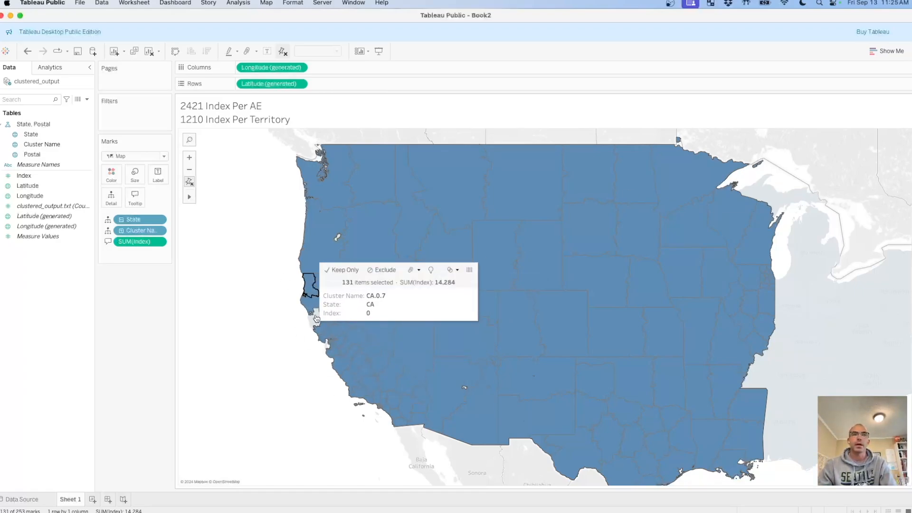
{"action": "left_click", "coordinate": [316, 322], "text": "super"}
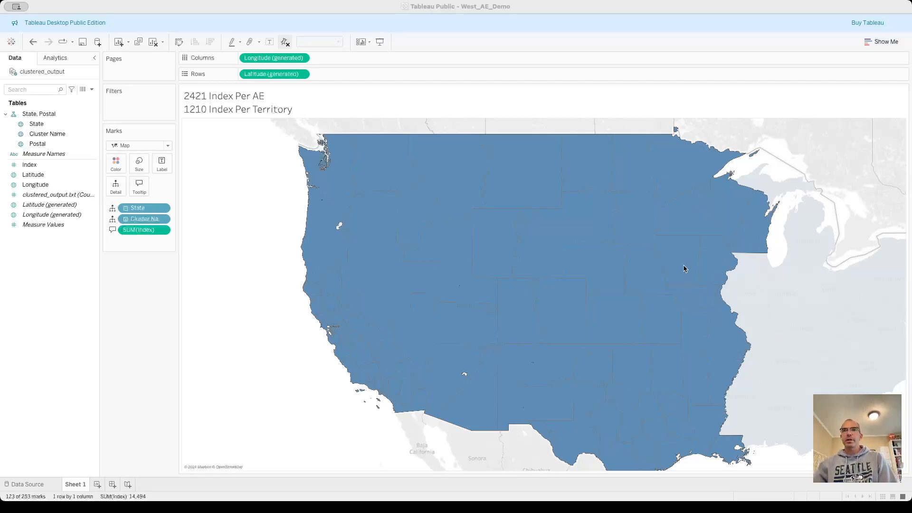
{"action": "mouse_move", "coordinate": [701, 191]}
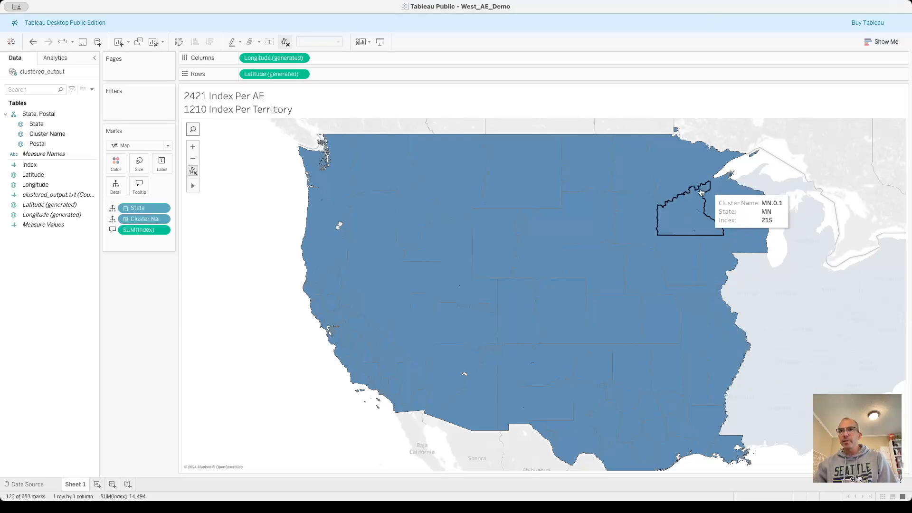
{"action": "mouse_move", "coordinate": [617, 202]}
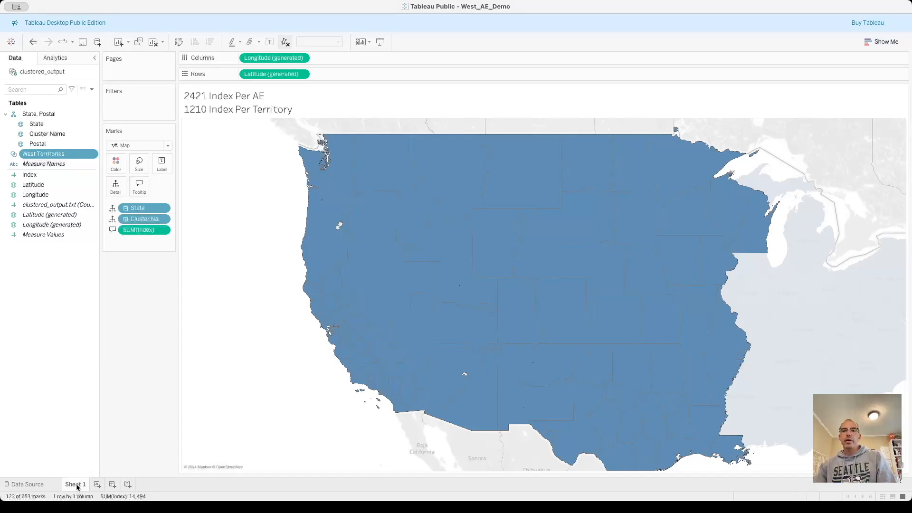
Duplicate Sheet 1 and rename the original sheet Main.
{"action": "left_click", "coordinate": [112, 408]}
{"action": "left_click", "coordinate": [84, 483]}
{"action": "double_click", "coordinate": [76, 484]}
{"action": "type", "text": "Main"}
{"action": "key", "text": "Return"}
Rename the duplicated sheet West Territories and filter it by the West Territories set.
{"action": "double_click", "coordinate": [91, 484]}
{"action": "type", "text": "Wes"}
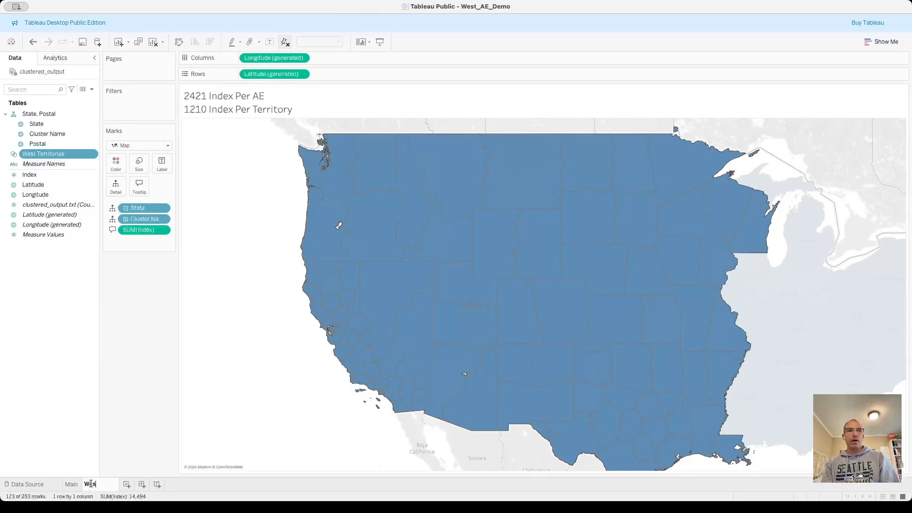
{"action": "type", "text": "t Territories"}
{"action": "key", "text": "Return"}
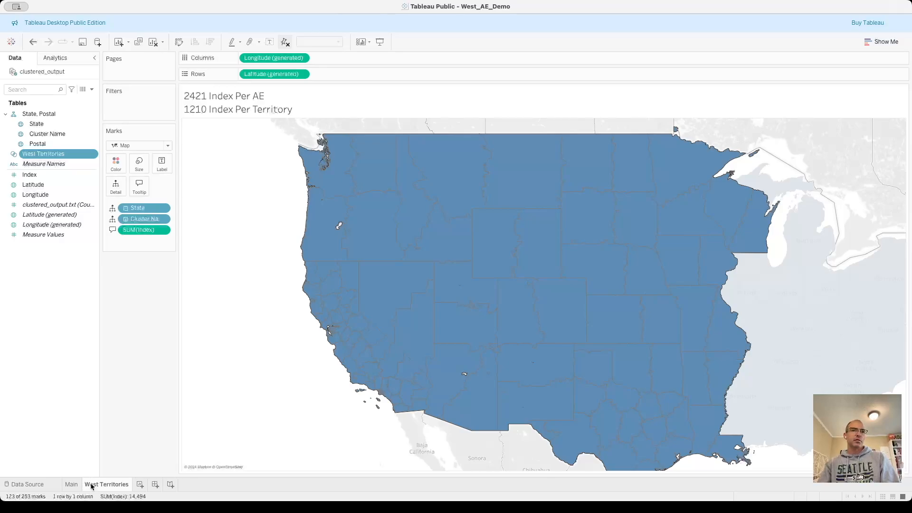
{"action": "left_click_drag", "start_coordinate": [48, 154], "coordinate": [128, 114]}
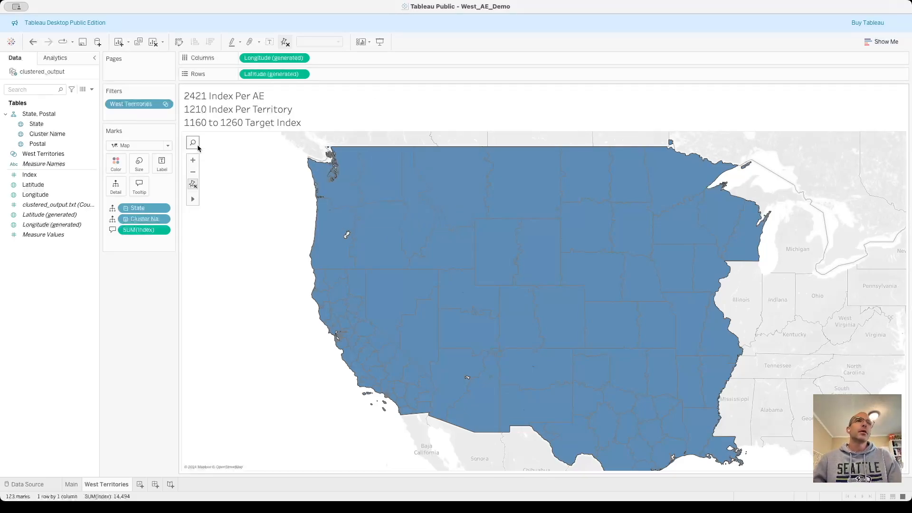
Select both Washington clusters and both Idaho clusters together on the map.
{"action": "mouse_move", "coordinate": [192, 200]}
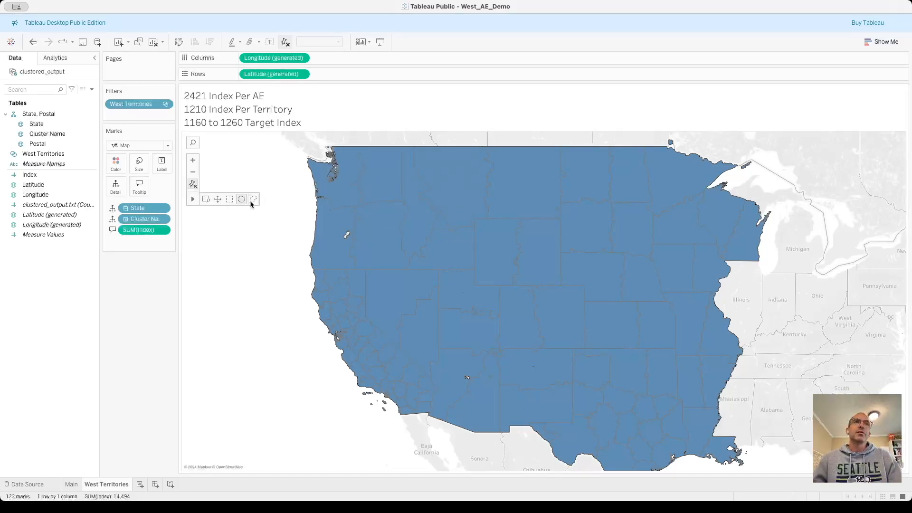
{"action": "left_click", "coordinate": [335, 187]}
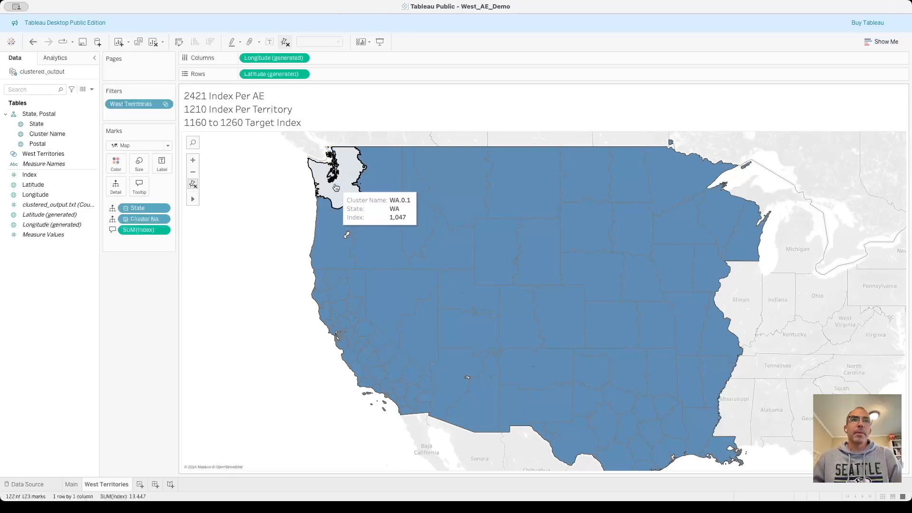
{"action": "left_click", "coordinate": [370, 176]}
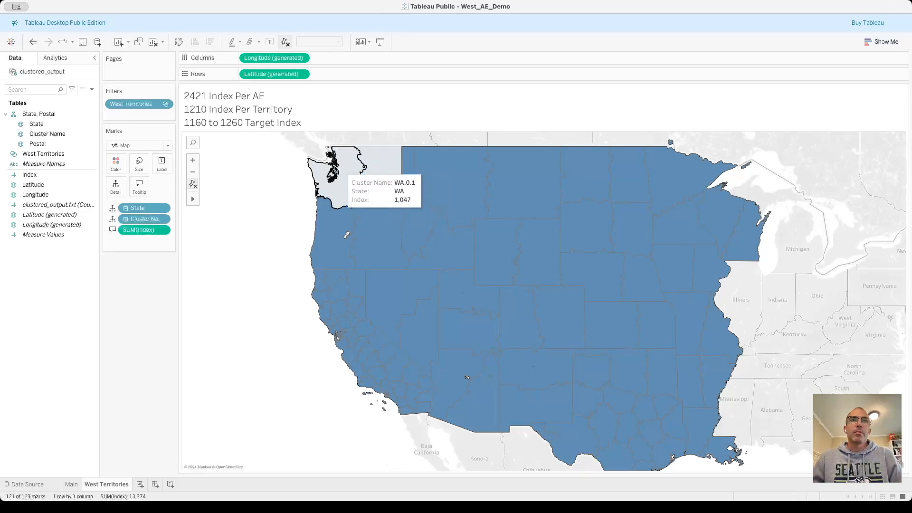
{"action": "left_click", "coordinate": [283, 178]}
{"action": "left_click_drag", "start_coordinate": [313, 166], "coordinate": [389, 172]}
{"action": "left_click", "coordinate": [416, 221], "text": "super"}
{"action": "left_click", "coordinate": [439, 252], "text": "super"}
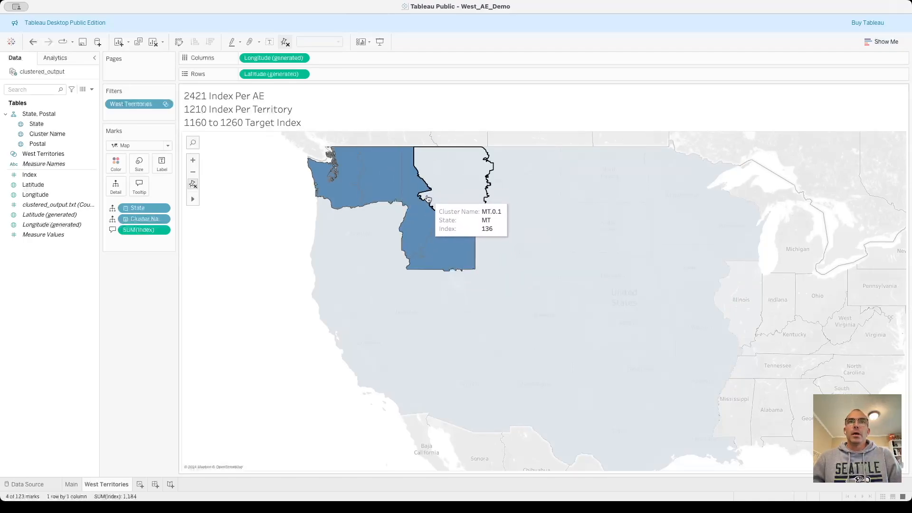
Group the four selected Washington and Idaho clusters, and keep only the Other group on the map.
{"action": "mouse_move", "coordinate": [405, 165]}
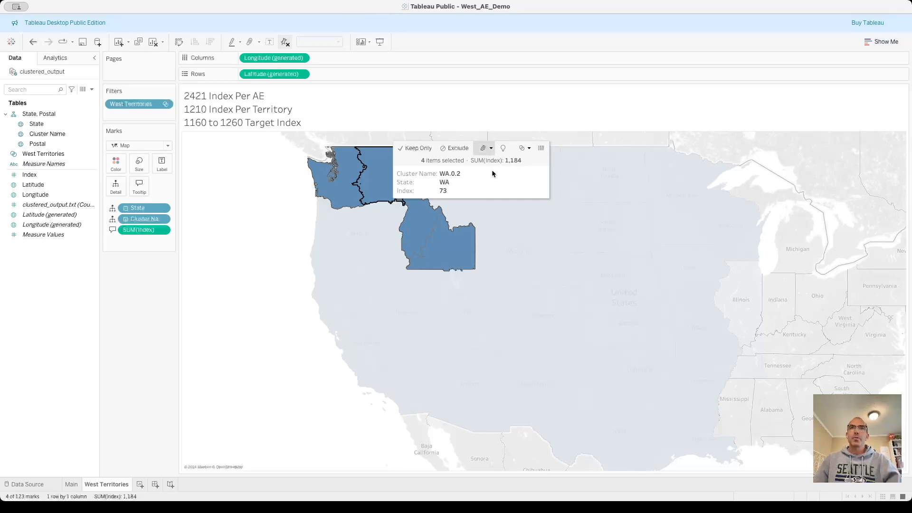
{"action": "left_click", "coordinate": [483, 147]}
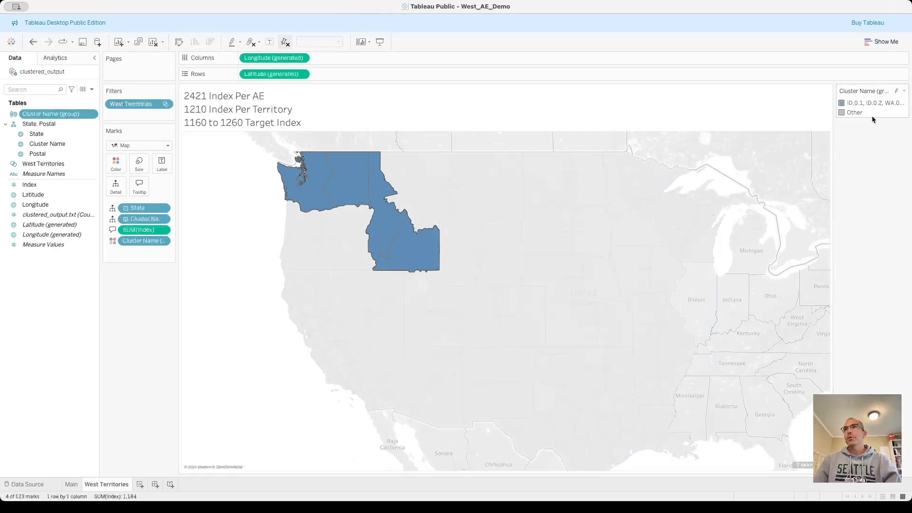
{"action": "left_click", "coordinate": [854, 192]}
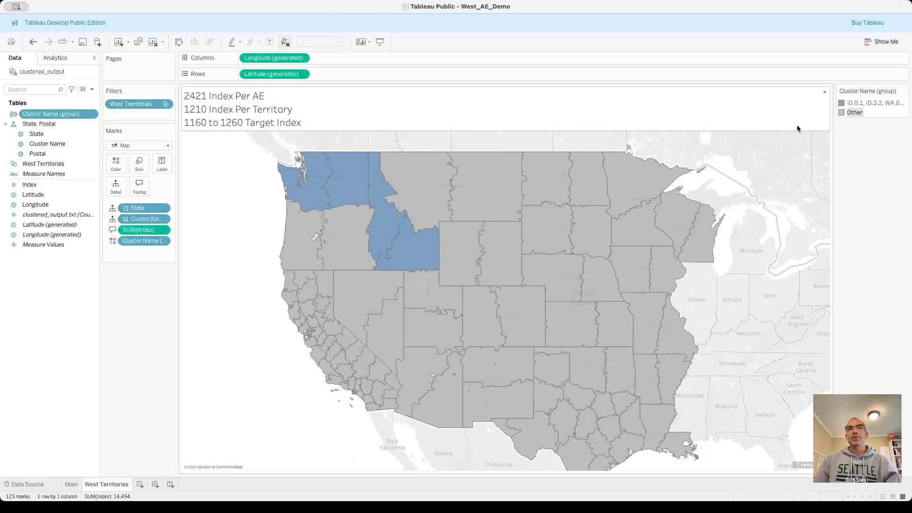
{"action": "mouse_move", "coordinate": [852, 113]}
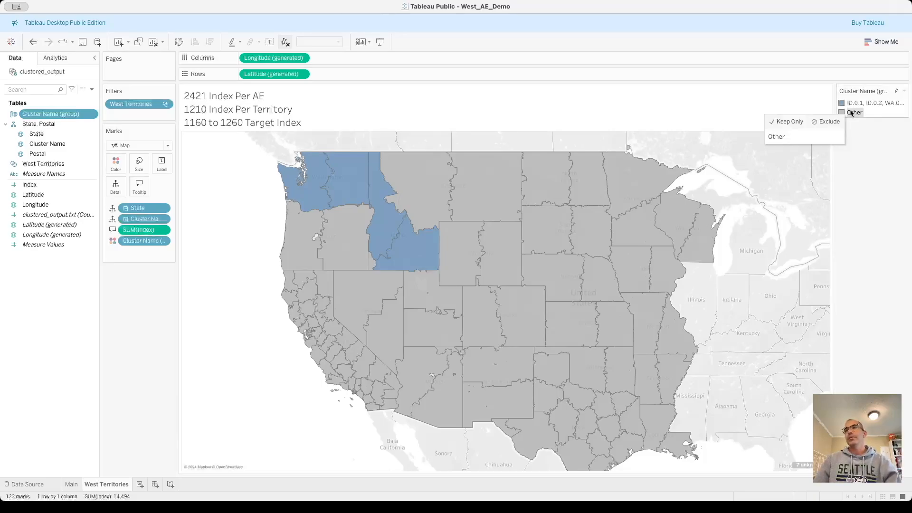
{"action": "left_click", "coordinate": [792, 123]}
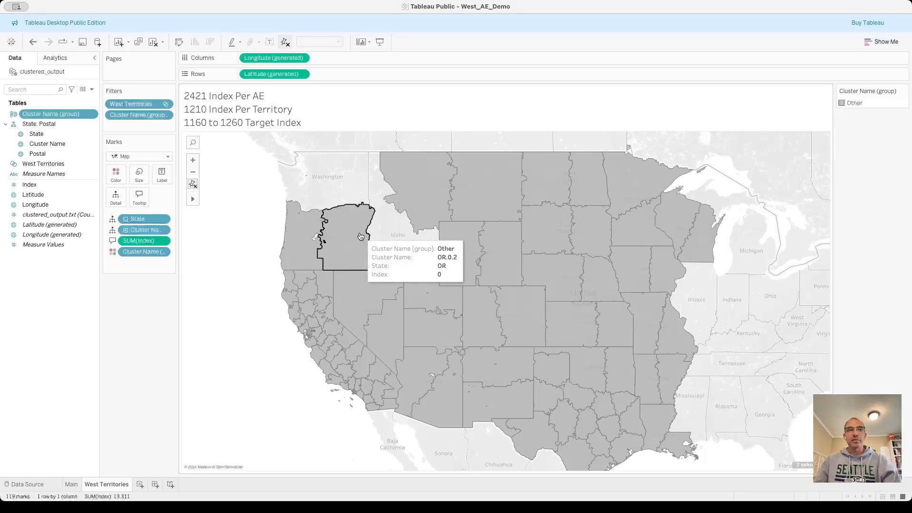
Add a worksheet filtered by the West Territories set that lists the summed Index for each Cluster Name (group).
{"action": "left_click", "coordinate": [140, 483]}
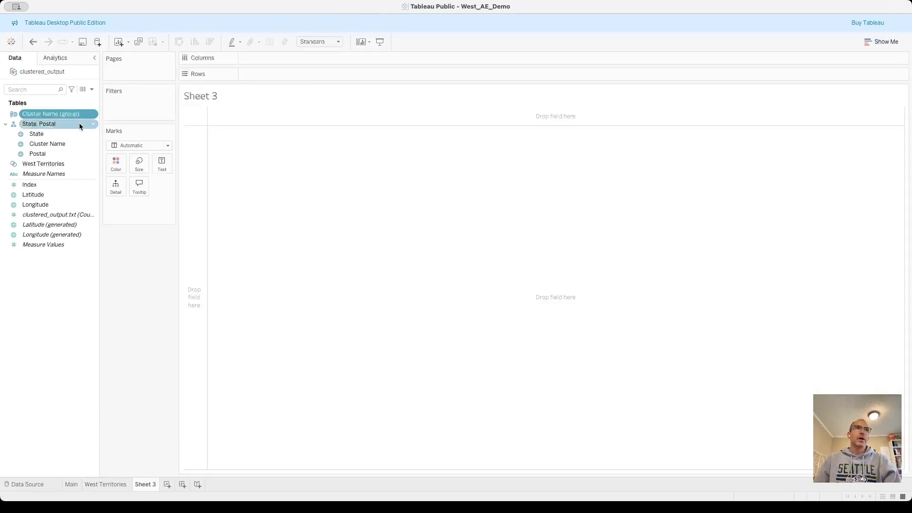
{"action": "left_click_drag", "start_coordinate": [53, 164], "coordinate": [145, 98]}
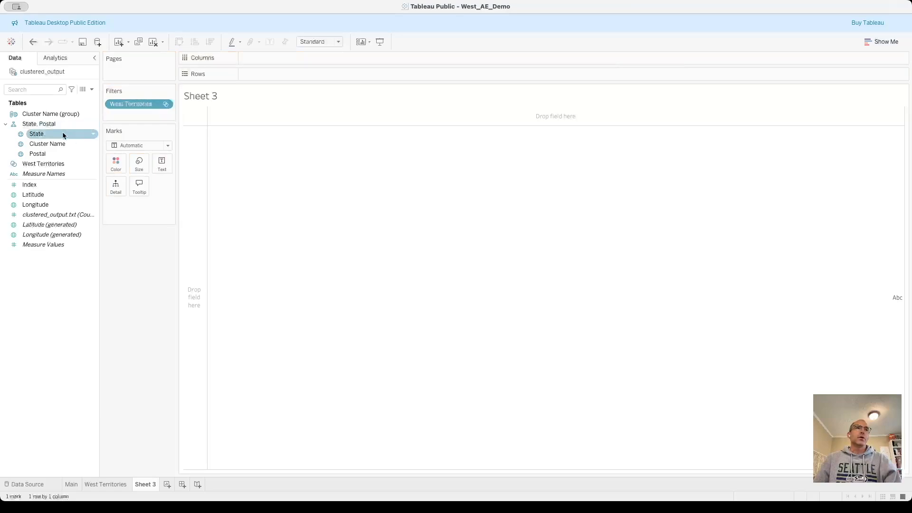
{"action": "left_click_drag", "start_coordinate": [59, 114], "coordinate": [324, 75]}
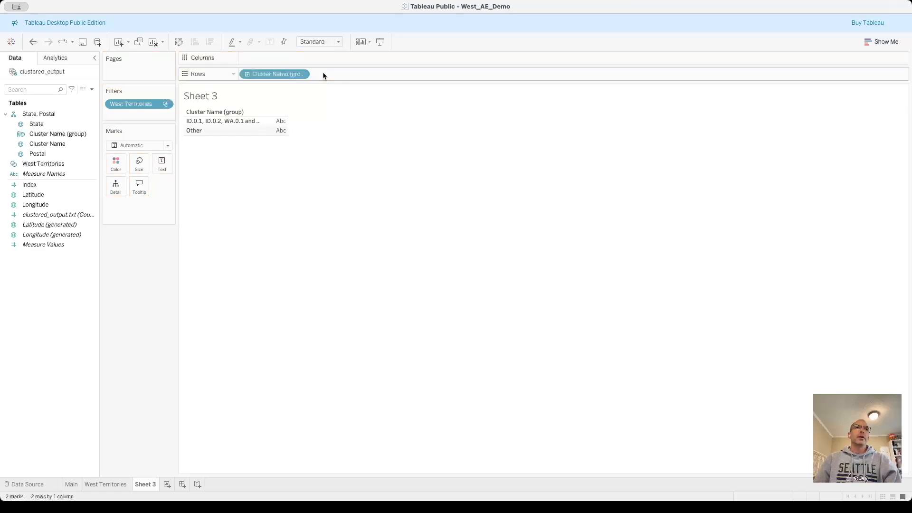
{"action": "double_click", "coordinate": [48, 185]}
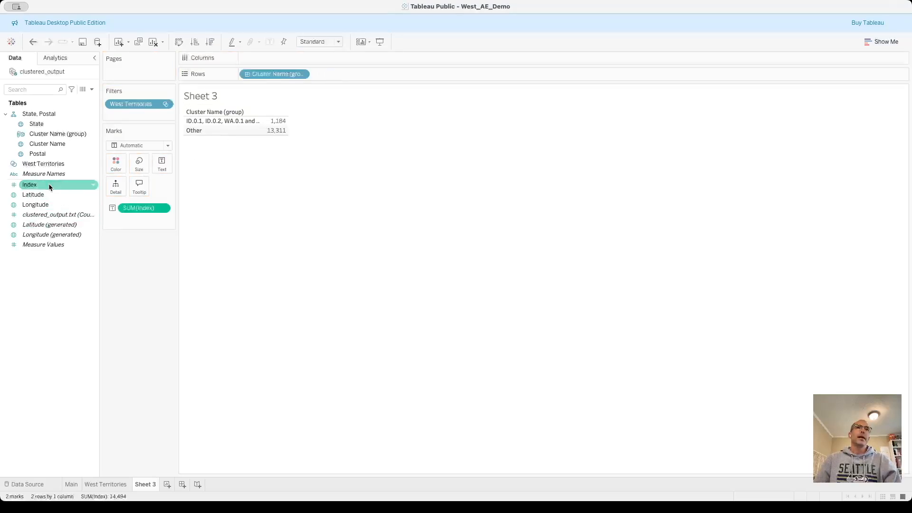
Convert the grouped Index table to a horizontal bar chart with mark labels shown.
{"action": "left_click", "coordinate": [882, 42]}
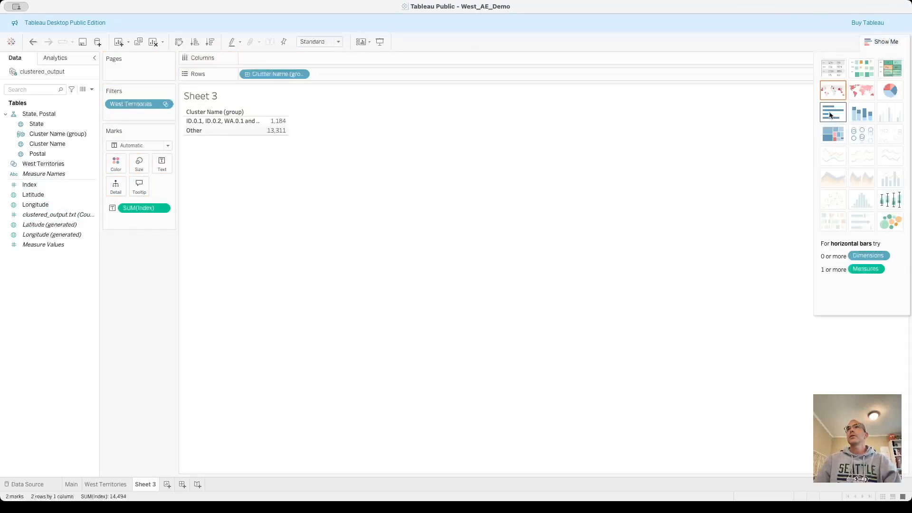
{"action": "left_click", "coordinate": [830, 115]}
{"action": "left_click", "coordinate": [270, 42]}
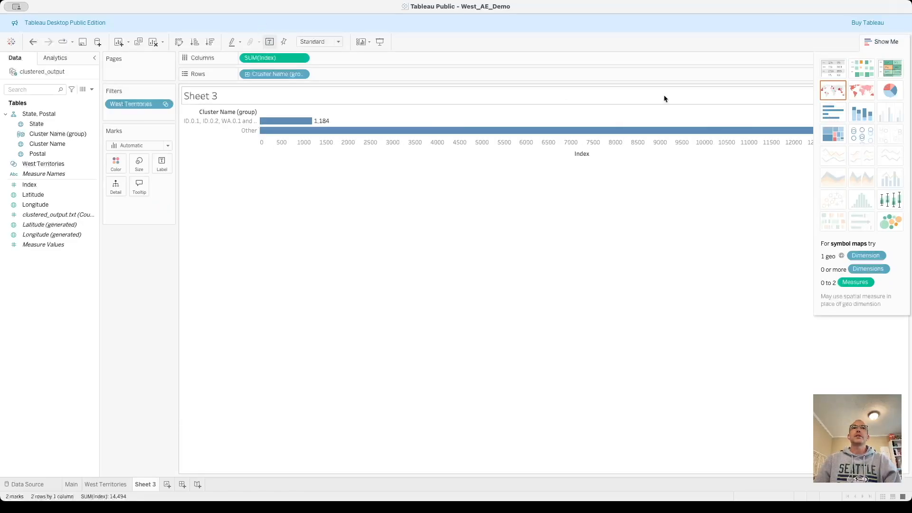
{"action": "left_click", "coordinate": [876, 42]}
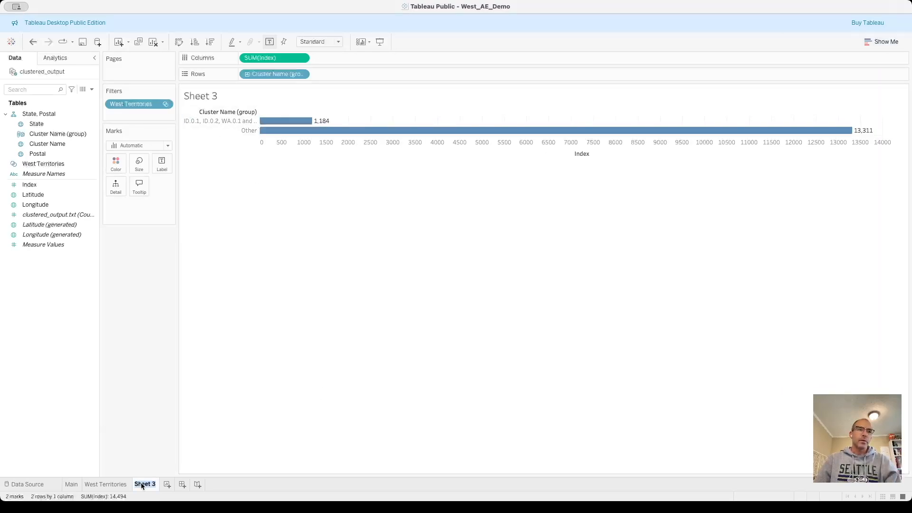
Rename the bar chart sheet West Balance Tracking and return to the West Territories sheet.
{"action": "type", "text": "Wes"}
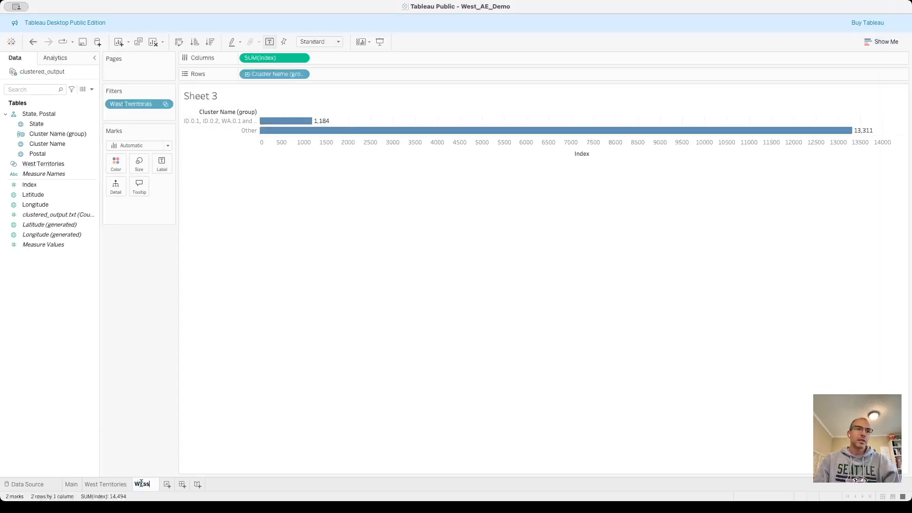
{"action": "type", "text": "t Balance Tracking"}
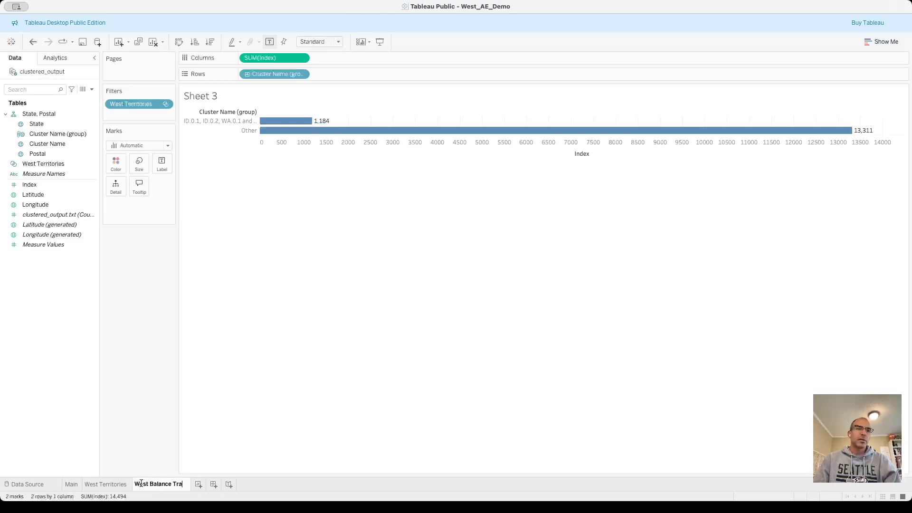
{"action": "key", "text": "Return"}
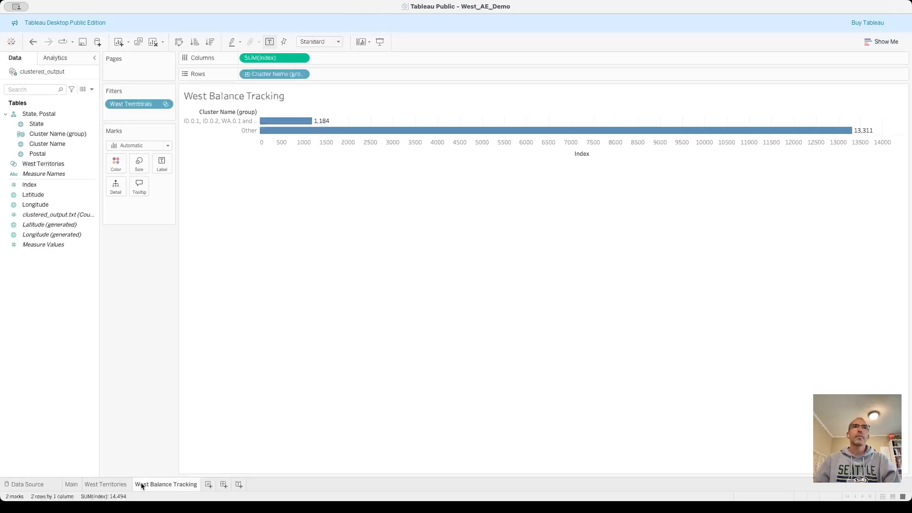
{"action": "left_click", "coordinate": [103, 484]}
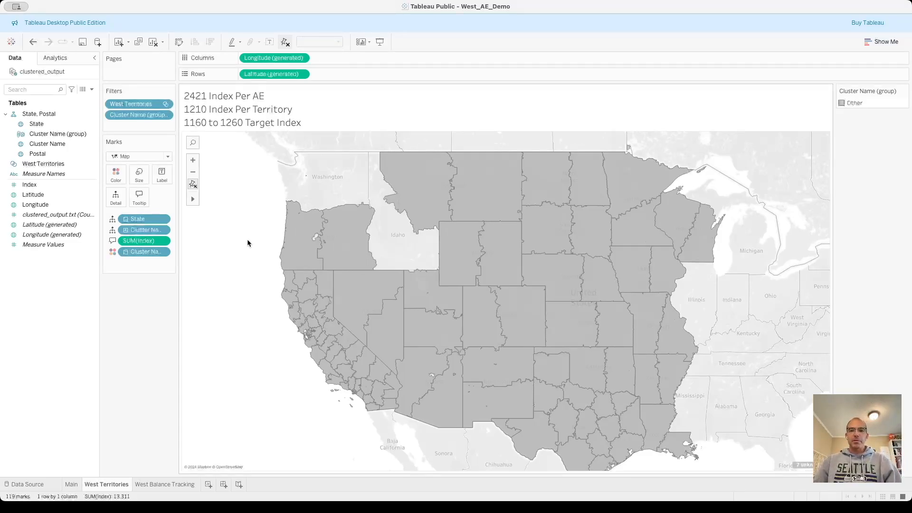
{"action": "mouse_move", "coordinate": [192, 199]}
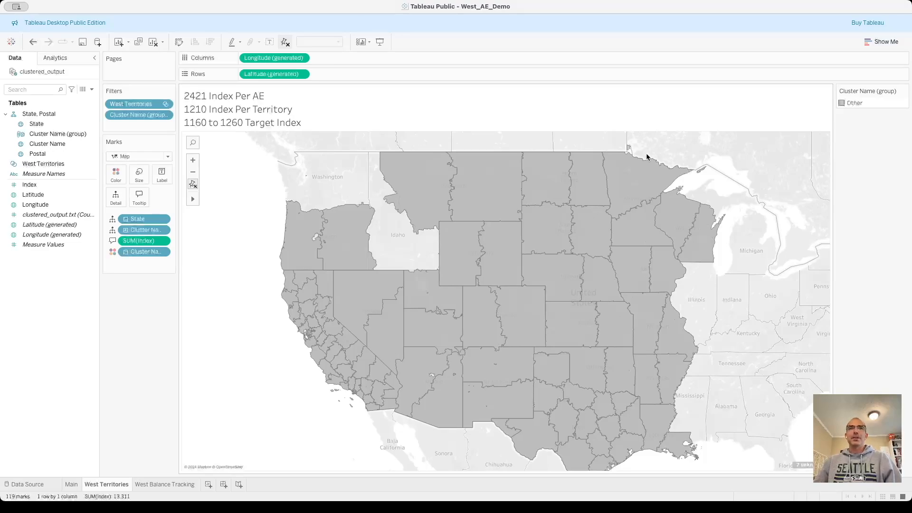
{"action": "scroll", "coordinate": [346, 442], "scroll_direction": "up", "scroll_amount": 2}
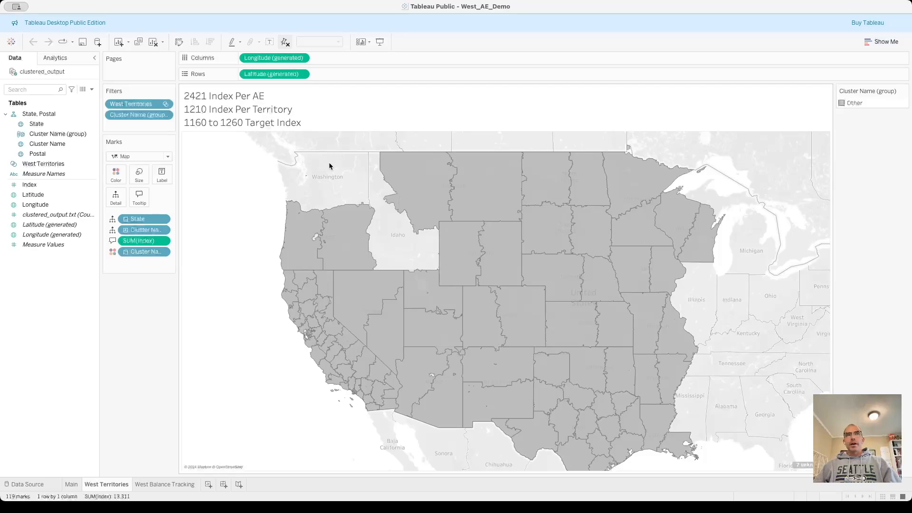
{"action": "mouse_move", "coordinate": [325, 167]}
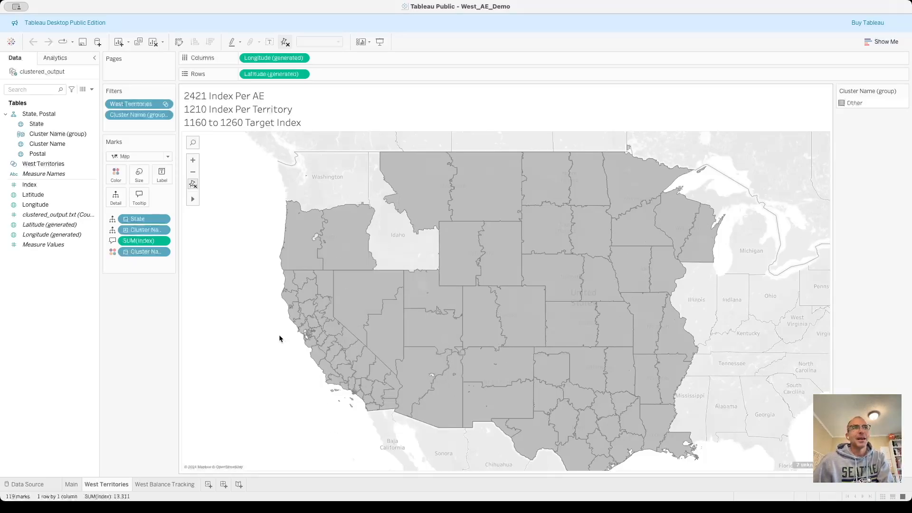
{"action": "mouse_move", "coordinate": [193, 197]}
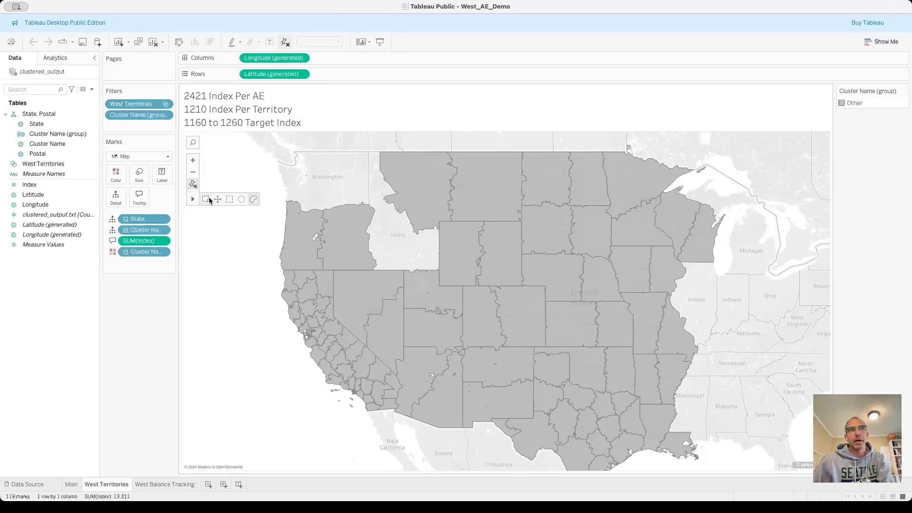
{"action": "mouse_move", "coordinate": [418, 154]}
{"action": "left_mouse_down"}
{"action": "mouse_move", "coordinate": [565, 265]}
{"action": "mouse_move", "coordinate": [599, 278]}
{"action": "left_mouse_up"}
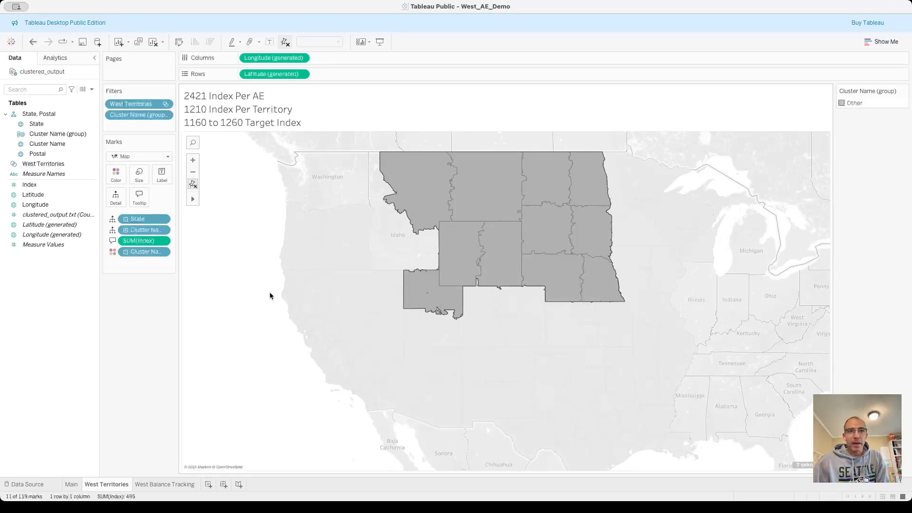
{"action": "left_click", "coordinate": [271, 317]}
Label the map clusters with their summed Index, with the Southern California coast in close view.
{"action": "left_click", "coordinate": [206, 199]}
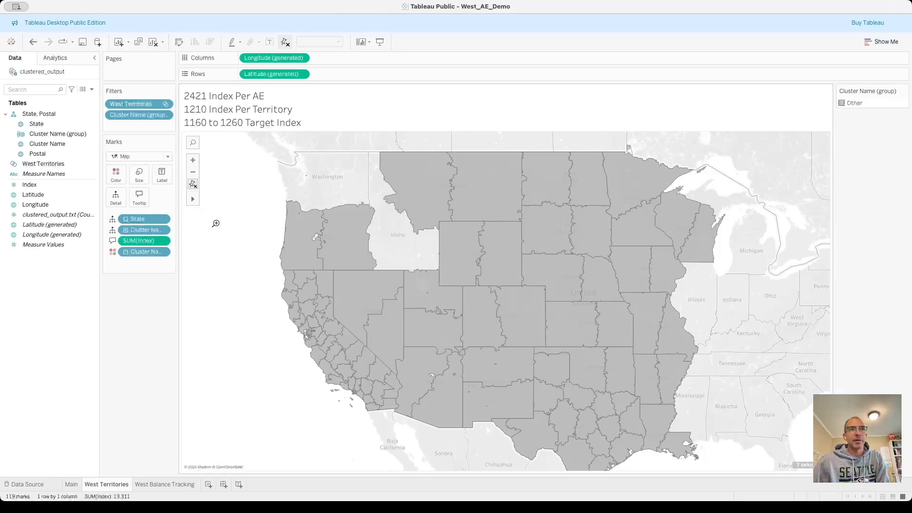
{"action": "left_click_drag", "start_coordinate": [292, 361], "coordinate": [431, 429]}
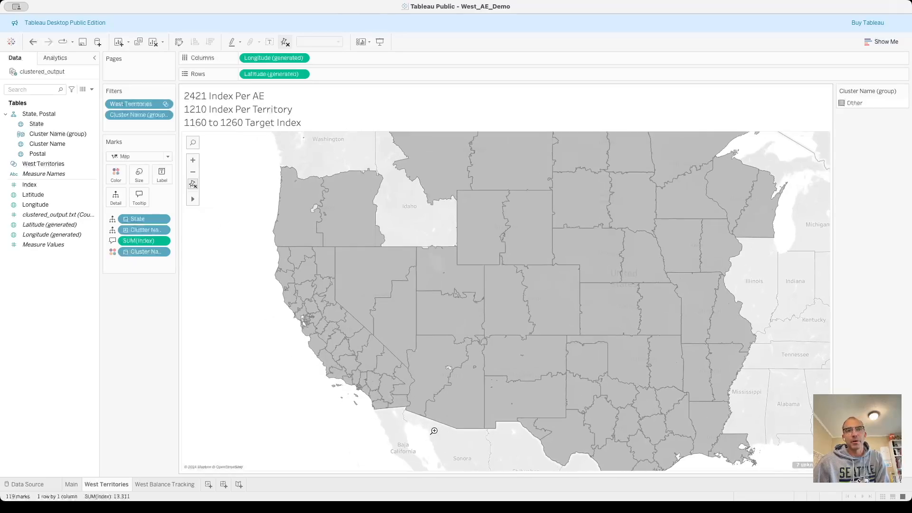
{"action": "left_click_drag", "start_coordinate": [313, 197], "coordinate": [456, 284]}
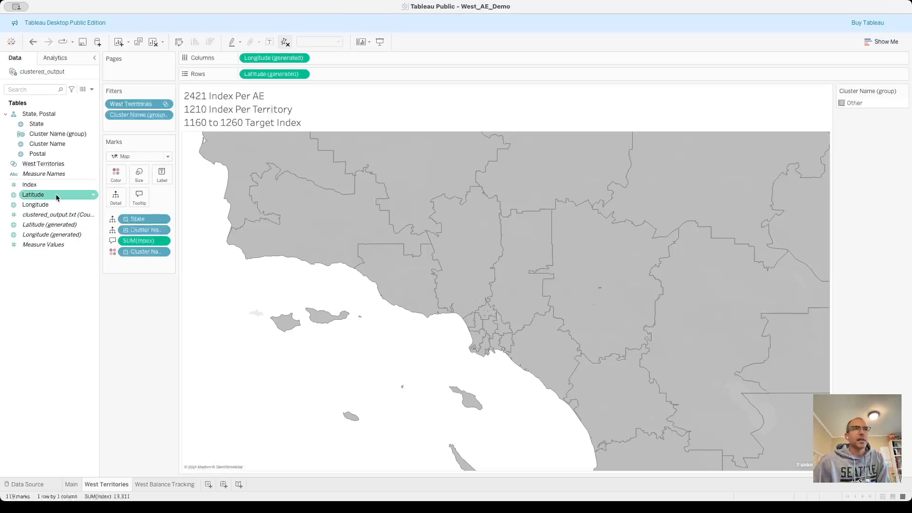
{"action": "left_click_drag", "start_coordinate": [48, 186], "coordinate": [162, 177]}
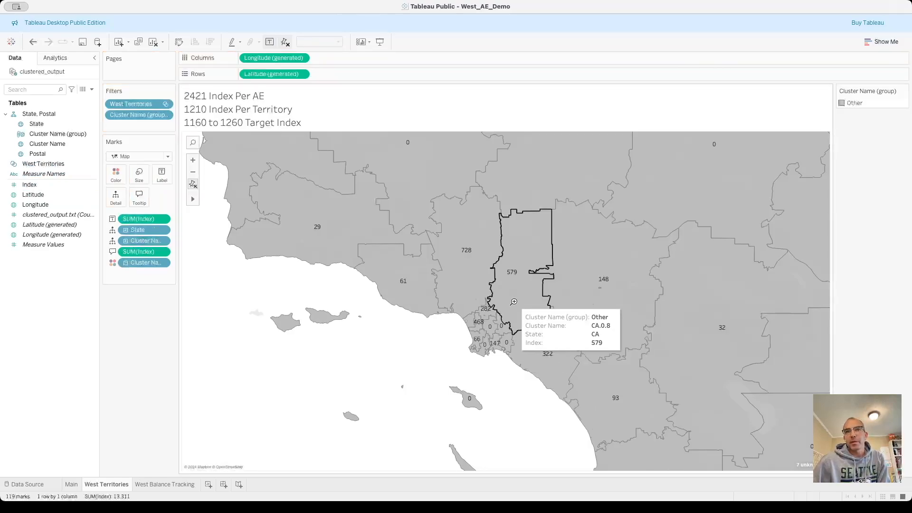
Select nine adjoining clusters around Los Angeles and the coast to its southeast, including those labelled 468, 66, 147 and 322.
{"action": "scroll", "coordinate": [511, 353], "scroll_direction": "up", "scroll_amount": 5}
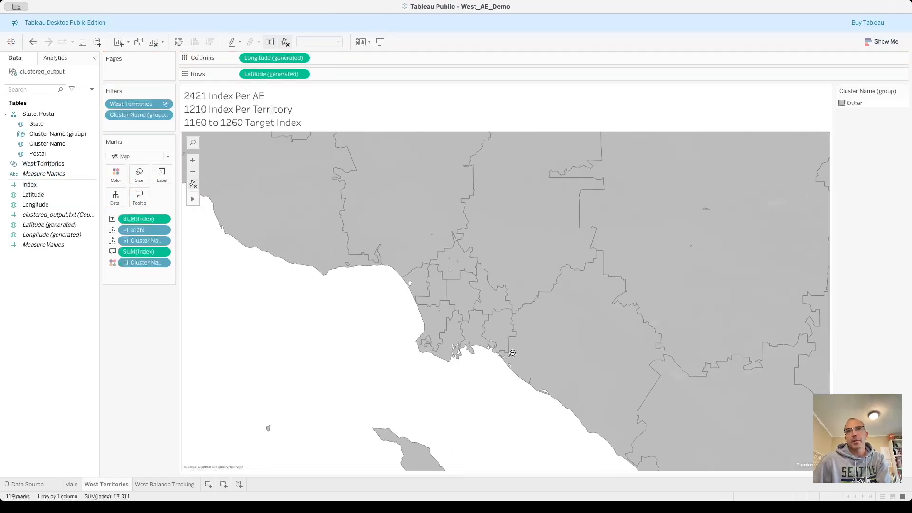
{"action": "mouse_move", "coordinate": [192, 198]}
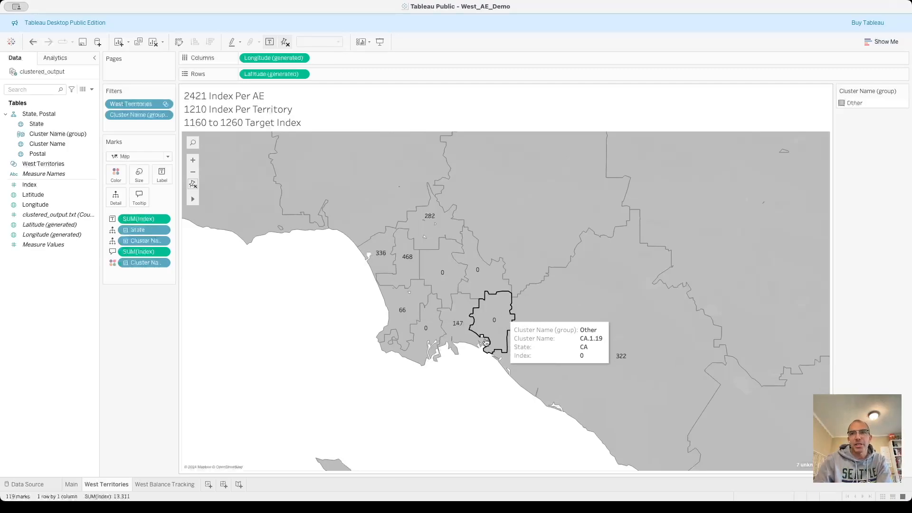
{"action": "left_click_drag", "start_coordinate": [473, 360], "coordinate": [547, 439]}
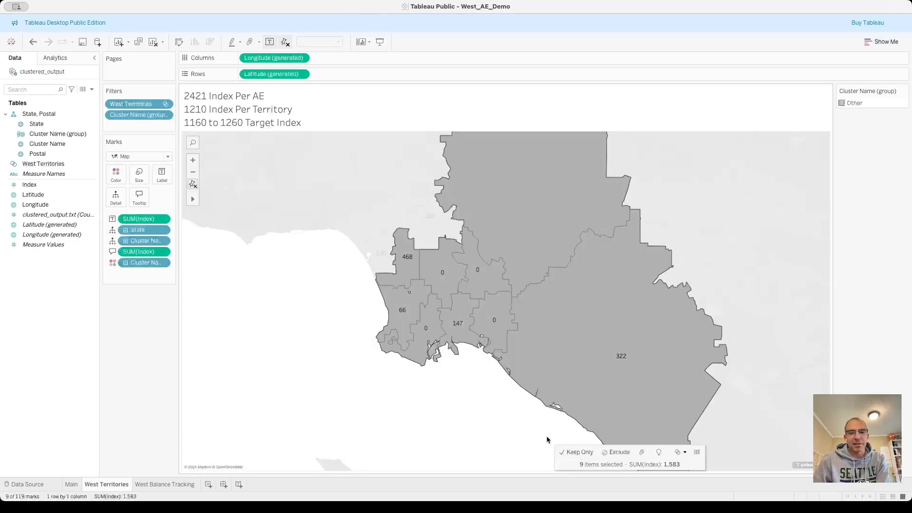
Remove the clusters labelled 66 and 468 from the map selection and add clusters CA.0.3 and CA.1.12.
{"action": "left_click", "coordinate": [395, 304], "text": "ctrl"}
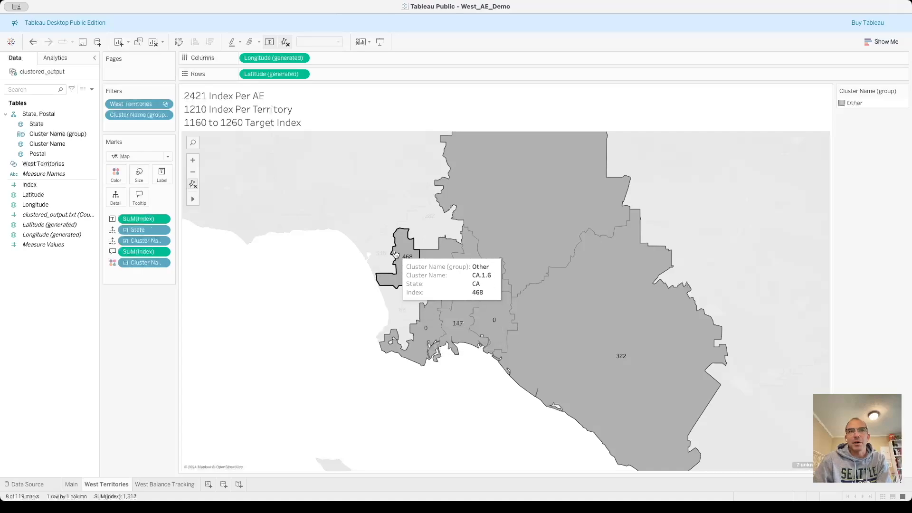
{"action": "left_click", "coordinate": [398, 265], "text": "ctrl"}
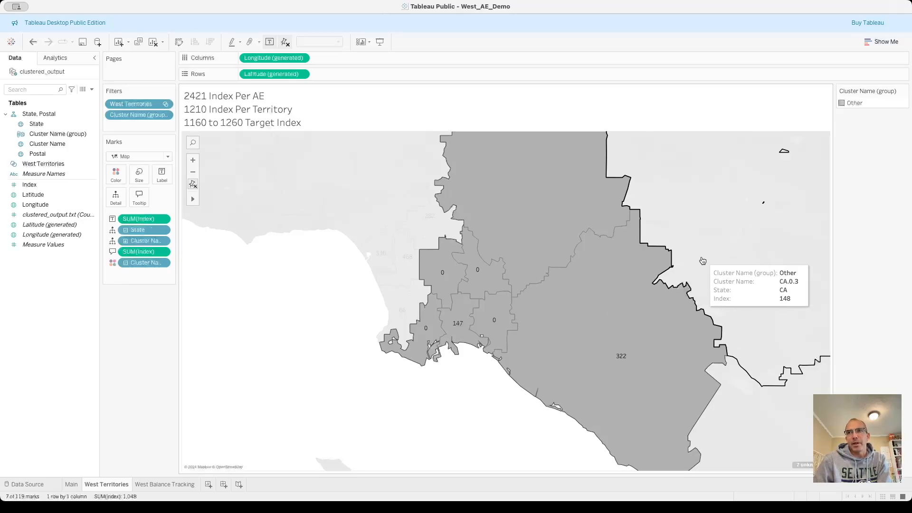
{"action": "left_click", "coordinate": [683, 256], "text": "ctrl"}
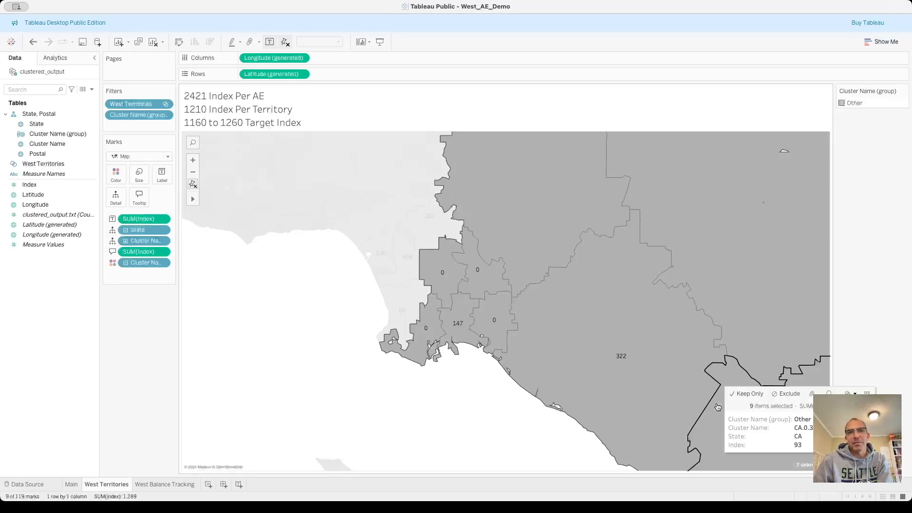
{"action": "left_click", "coordinate": [434, 229], "text": "ctrl"}
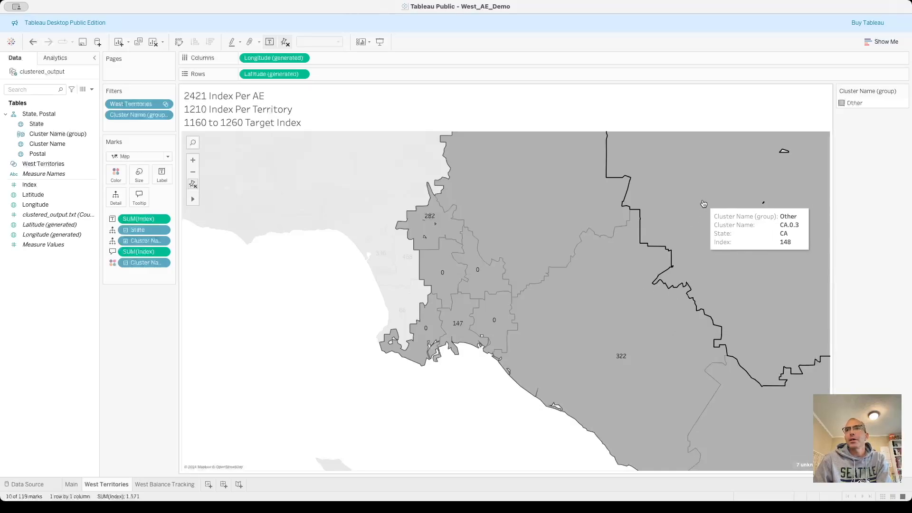
Trim the selection to eight clusters, keeping CA.0.3 and leaving out CA.1.12 and the cluster south of CA.0.3, and group them.
{"action": "left_click", "coordinate": [762, 400], "text": "ctrl"}
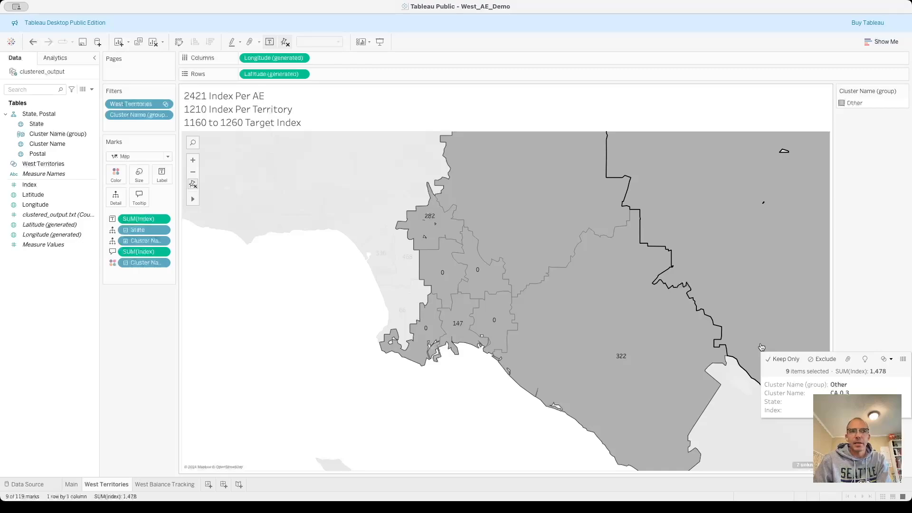
{"action": "left_click", "coordinate": [670, 174], "text": "ctrl"}
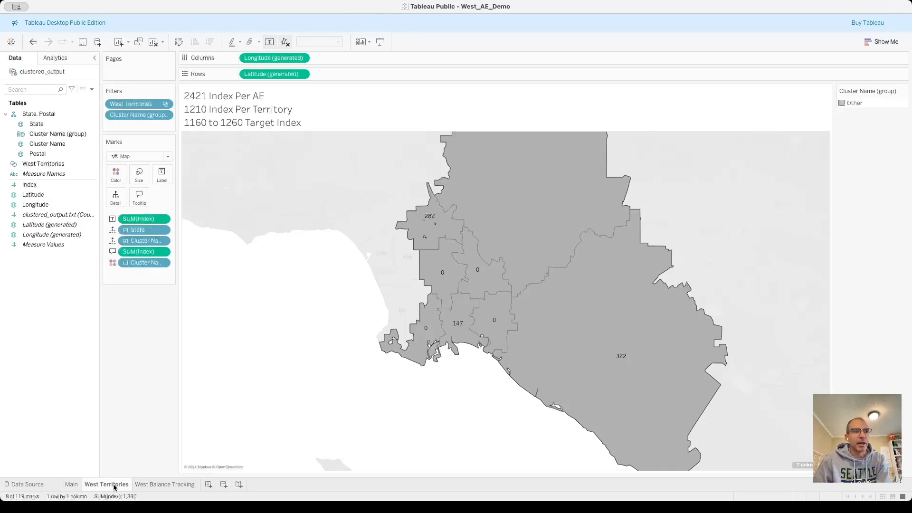
{"action": "left_click", "coordinate": [422, 225], "text": "super"}
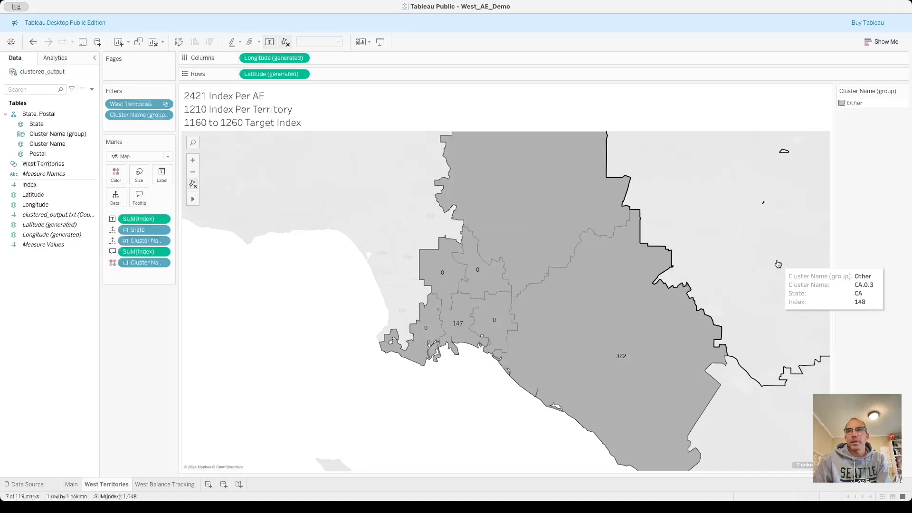
{"action": "left_click", "coordinate": [767, 277], "text": "super"}
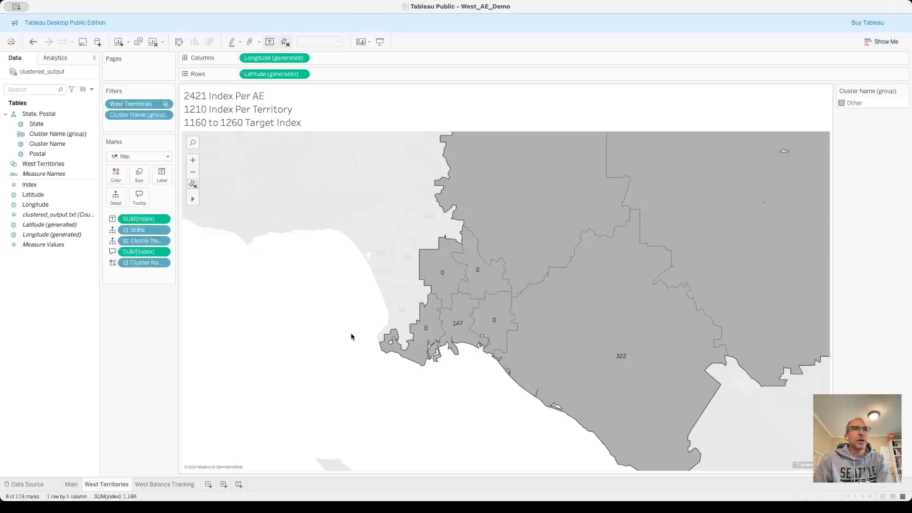
{"action": "mouse_move", "coordinate": [594, 311]}
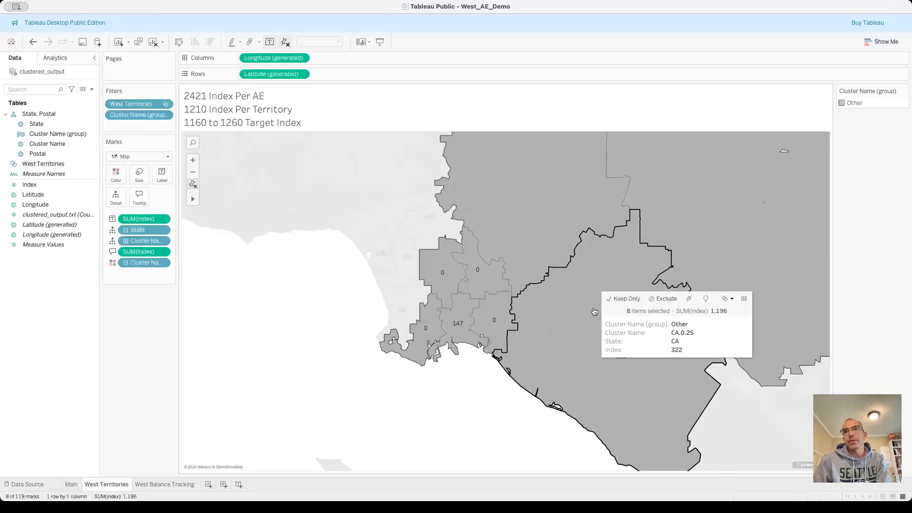
{"action": "left_click", "coordinate": [689, 298]}
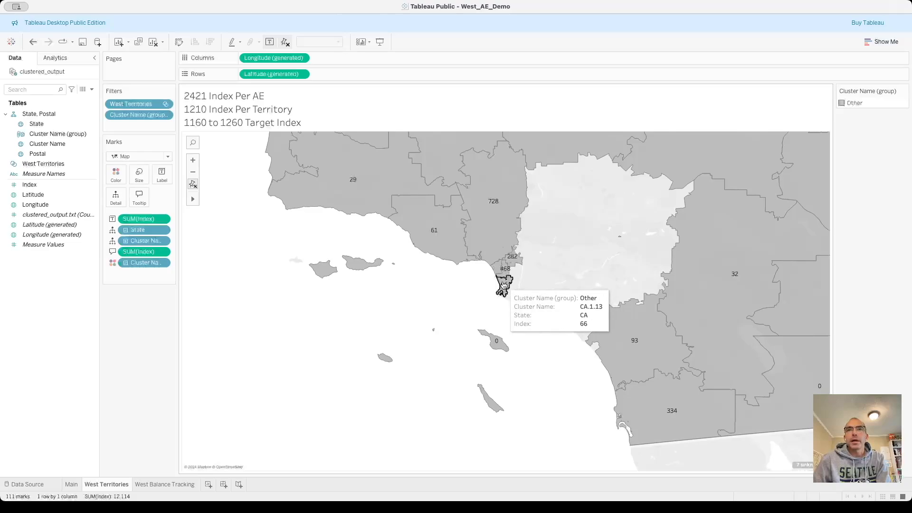
Try grouping the coastal clusters labelled 66, 336, 61, 728 and 29 into one territory.
{"action": "scroll", "coordinate": [502, 256], "scroll_direction": "up", "scroll_amount": 2}
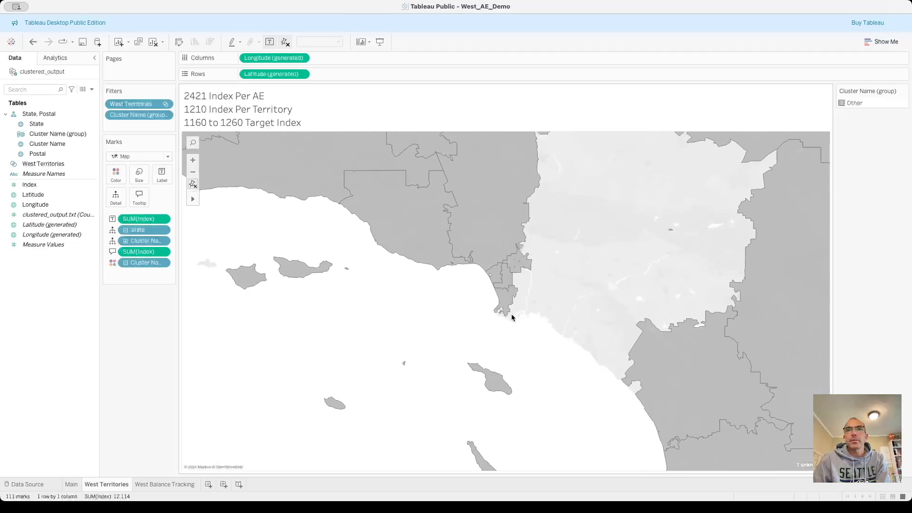
{"action": "left_click", "coordinate": [505, 298]}
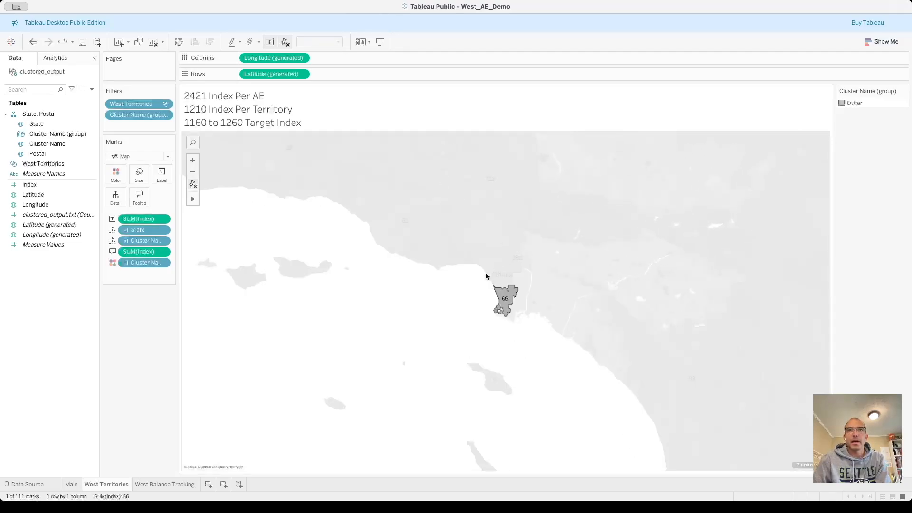
{"action": "left_click", "coordinate": [491, 275], "text": "ctrl"}
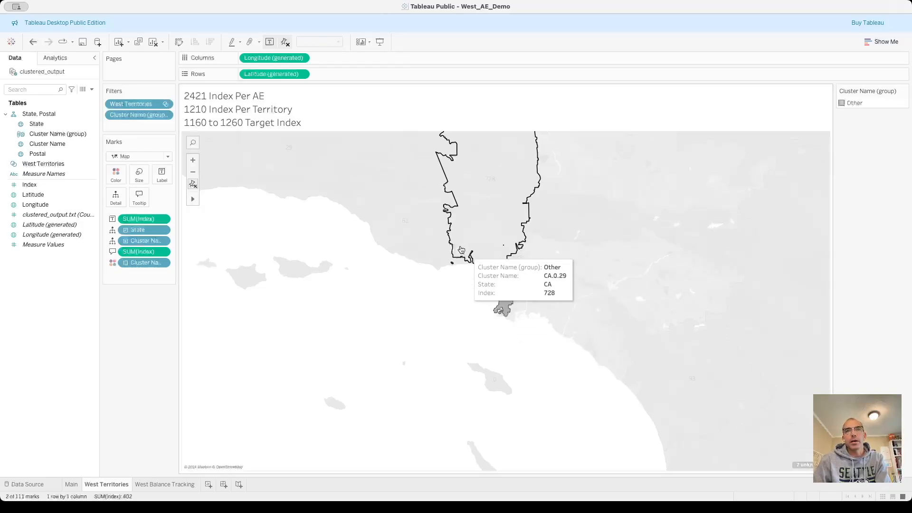
{"action": "left_click", "coordinate": [433, 251], "text": "ctrl"}
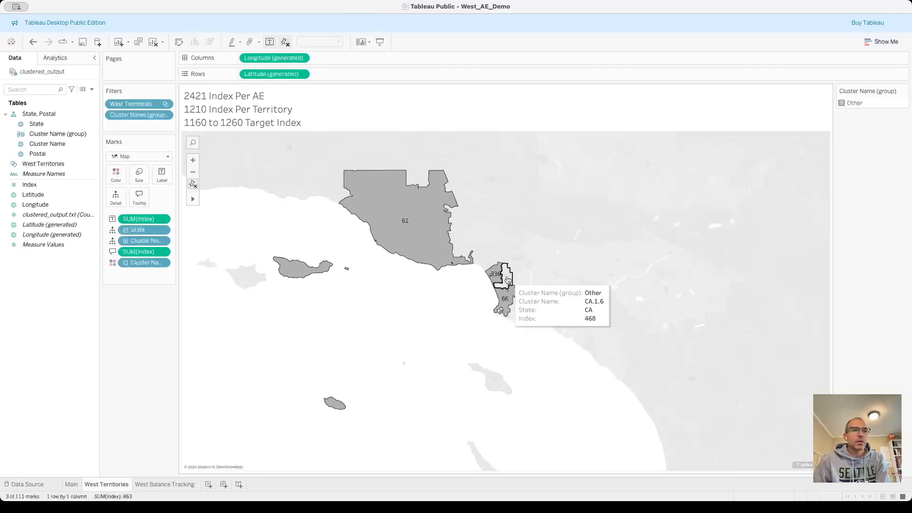
{"action": "left_click", "coordinate": [458, 191], "text": "ctrl"}
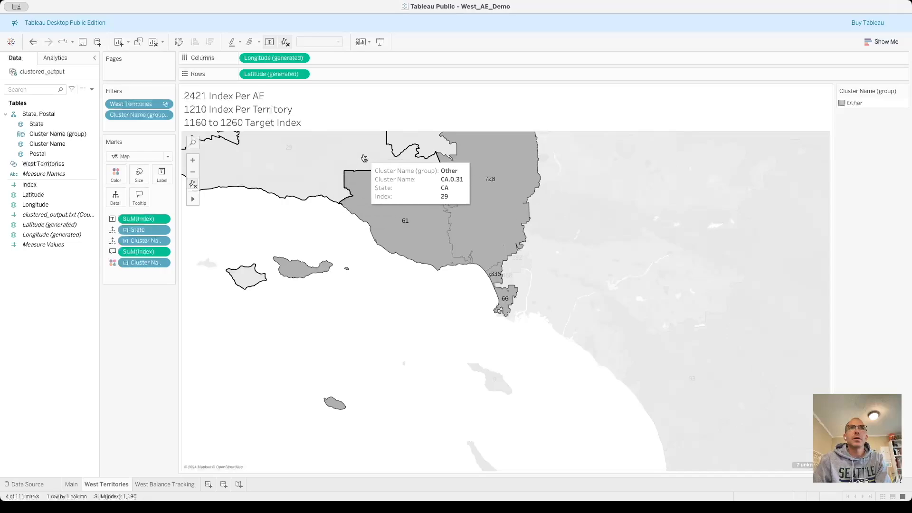
{"action": "left_click", "coordinate": [322, 168], "text": "ctrl"}
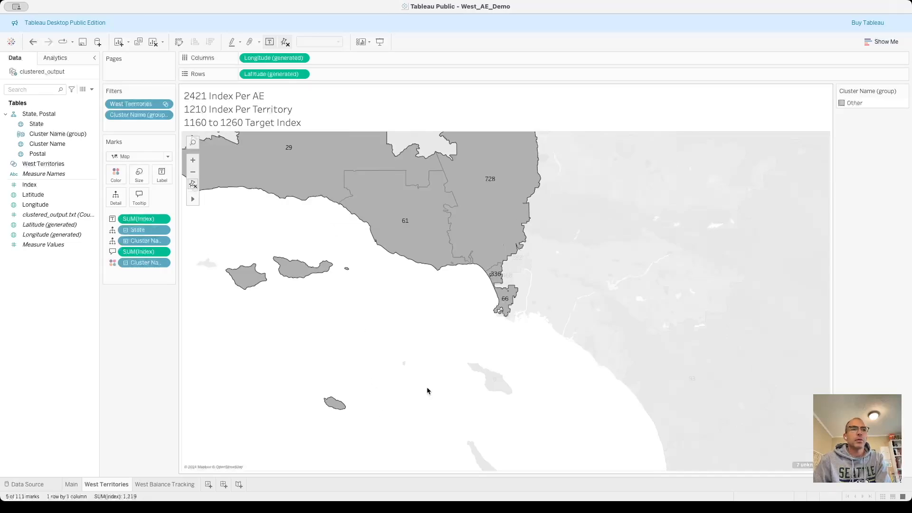
{"action": "mouse_move", "coordinate": [426, 217]}
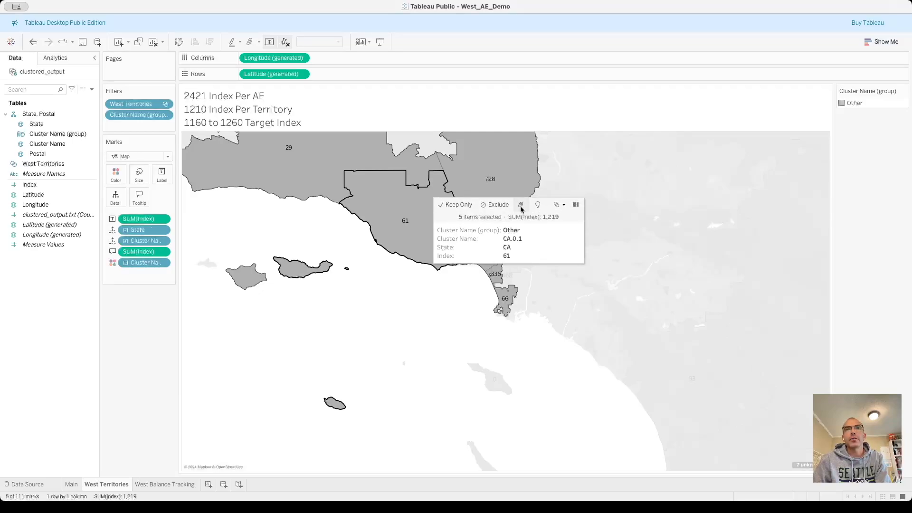
{"action": "left_click", "coordinate": [521, 208]}
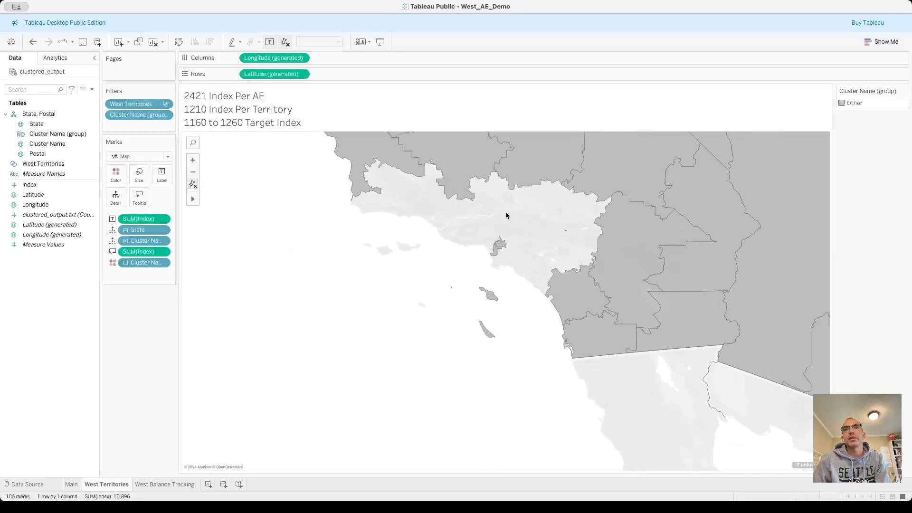
Undo the grouping of the five coastal clusters.
{"action": "scroll", "coordinate": [509, 240], "scroll_direction": "up", "scroll_amount": 2}
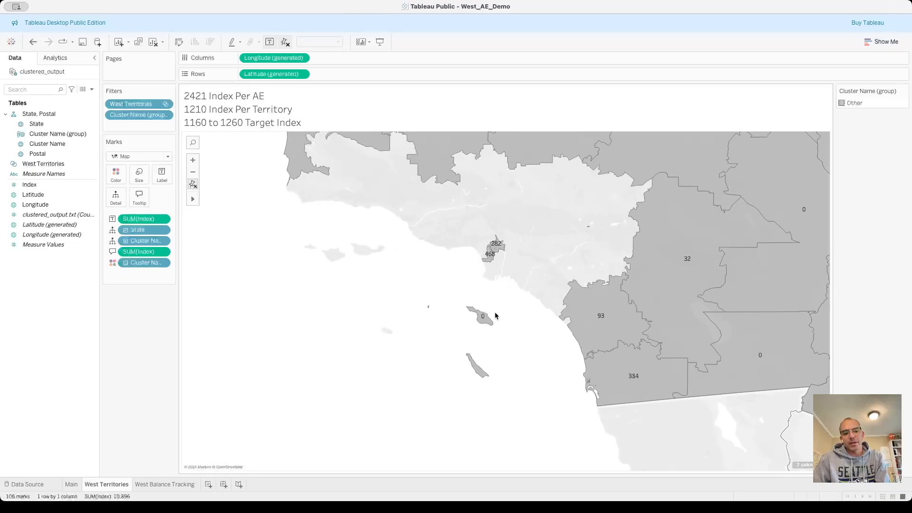
{"action": "key", "text": "ctrl+z"}
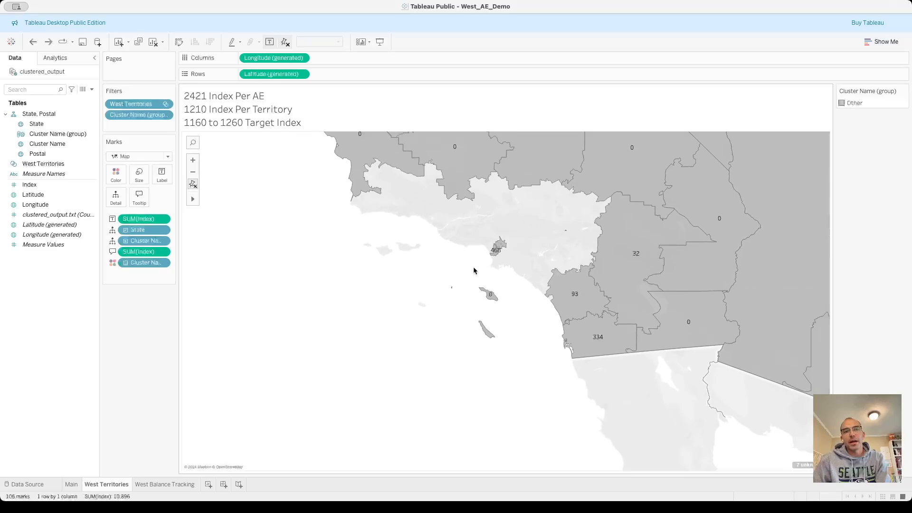
{"action": "scroll", "coordinate": [474, 271], "scroll_direction": "up", "scroll_amount": 2}
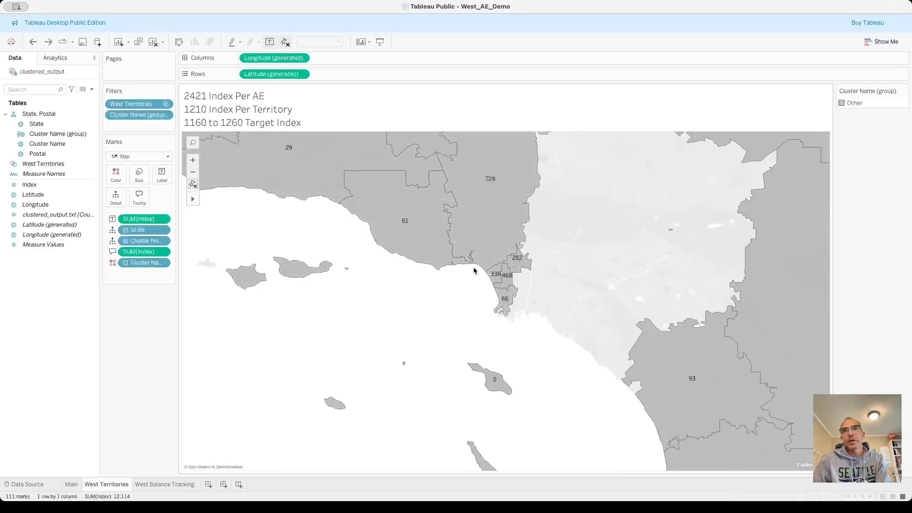
Try selecting the clusters labelled 66, 468, 282 and 728 together, then clear the selection.
{"action": "mouse_move", "coordinate": [519, 275]}
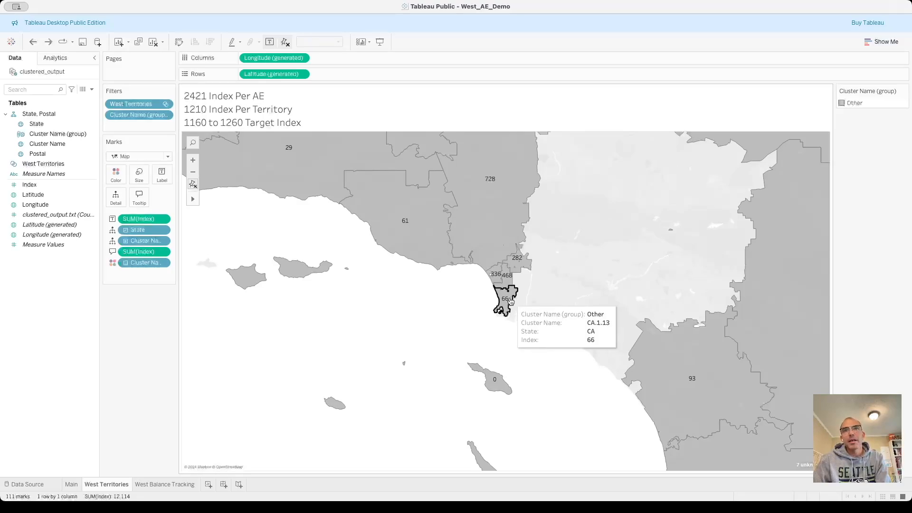
{"action": "left_click", "coordinate": [511, 301]}
{"action": "left_click", "coordinate": [509, 273], "text": "super"}
{"action": "left_click", "coordinate": [515, 270], "text": "super"}
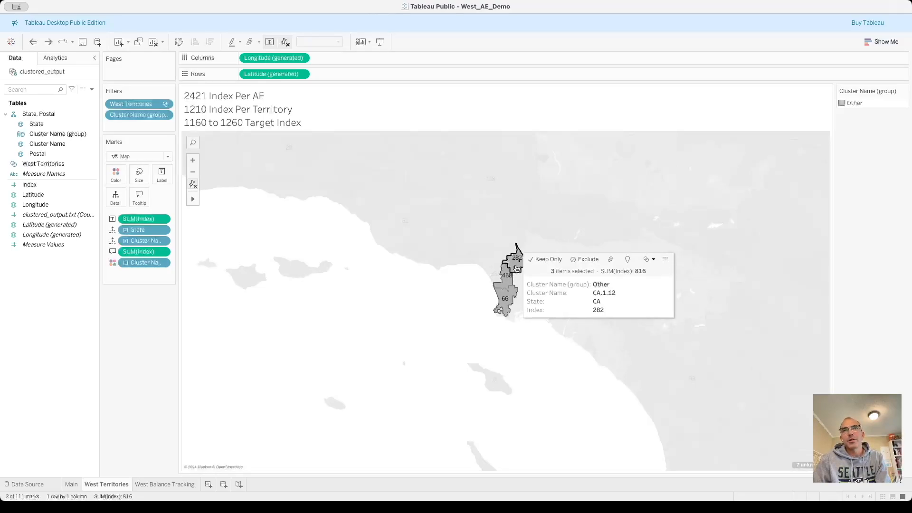
{"action": "left_click", "coordinate": [515, 207], "text": "super"}
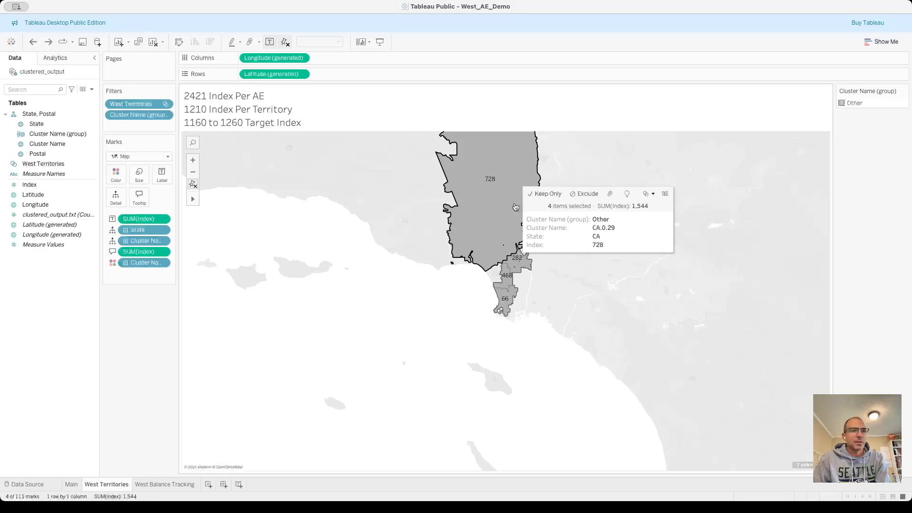
{"action": "left_click", "coordinate": [523, 318]}
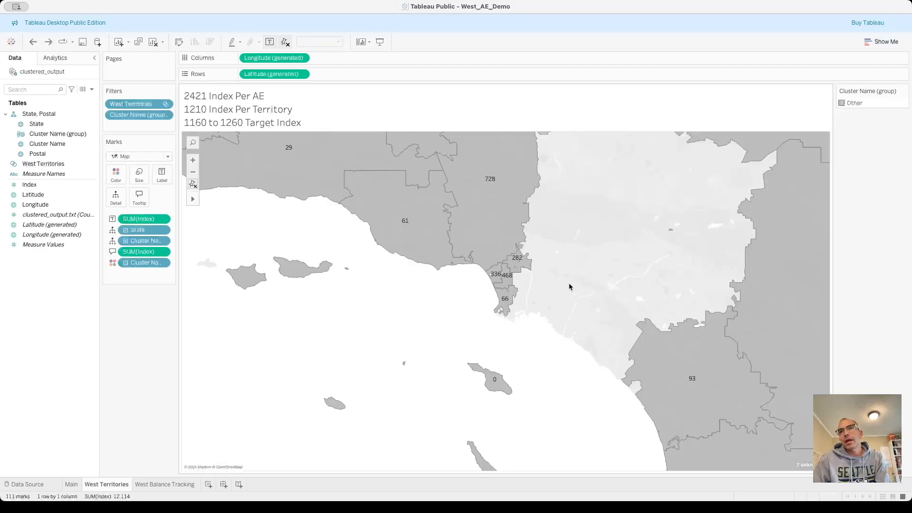
Group the coastal Los Angeles clusters labelled 66, 336, 468 and 282 with the island cluster labelled 0 and the coastal cluster labelled 61.
{"action": "scroll", "coordinate": [574, 294], "scroll_direction": "down", "scroll_amount": 3}
{"action": "scroll", "coordinate": [576, 297], "scroll_direction": "down", "scroll_amount": 1}
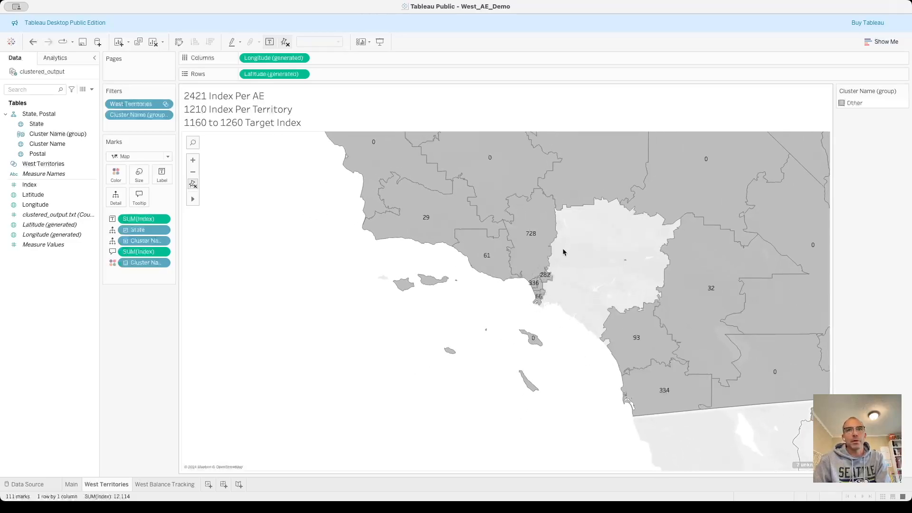
{"action": "left_click_drag", "start_coordinate": [546, 316], "coordinate": [572, 342]}
{"action": "left_click_drag", "start_coordinate": [535, 286], "coordinate": [533, 286]}
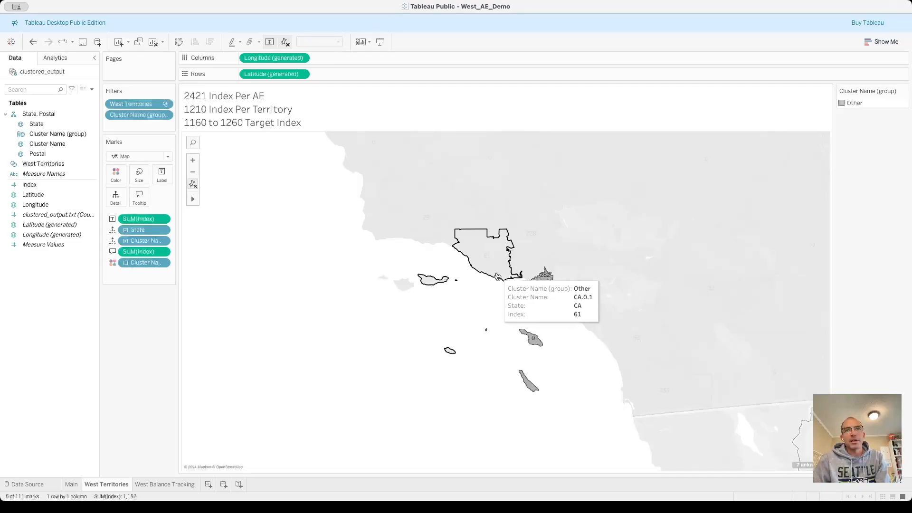
{"action": "left_click", "coordinate": [497, 269], "text": "ctrl"}
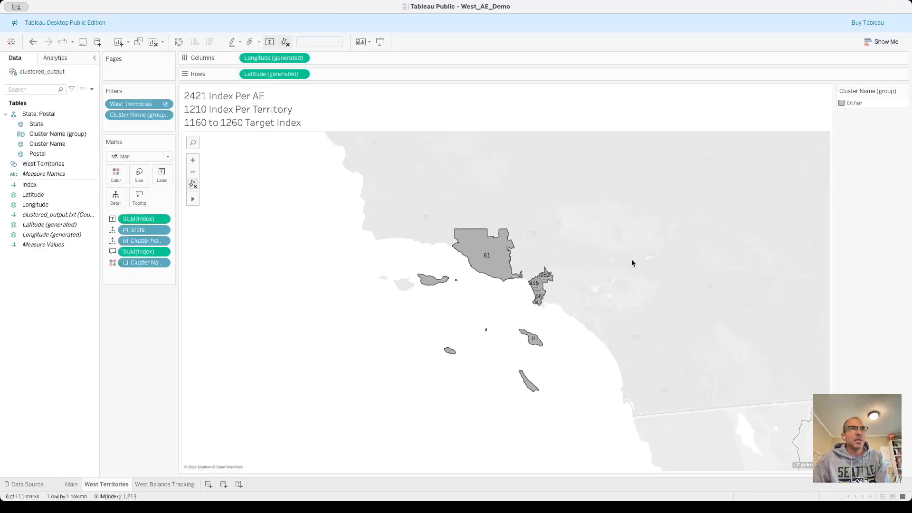
{"action": "mouse_move", "coordinate": [492, 256]}
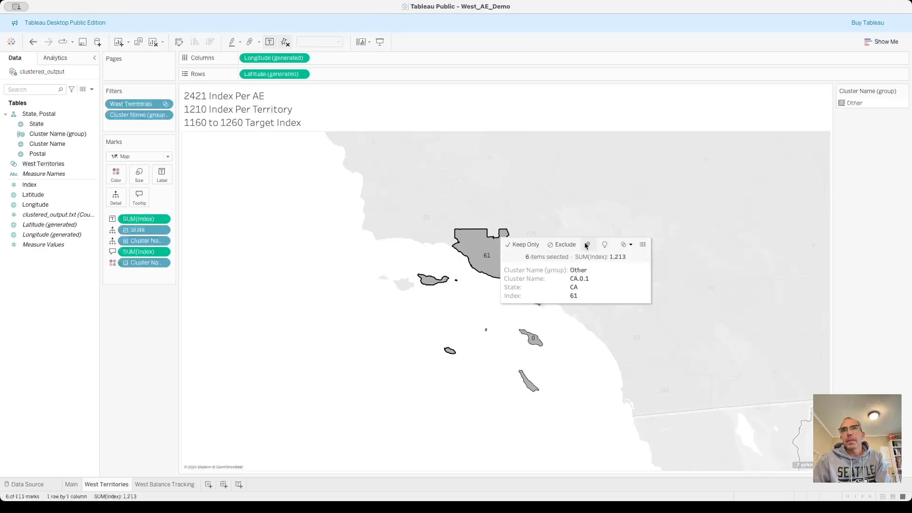
{"action": "left_click", "coordinate": [585, 245]}
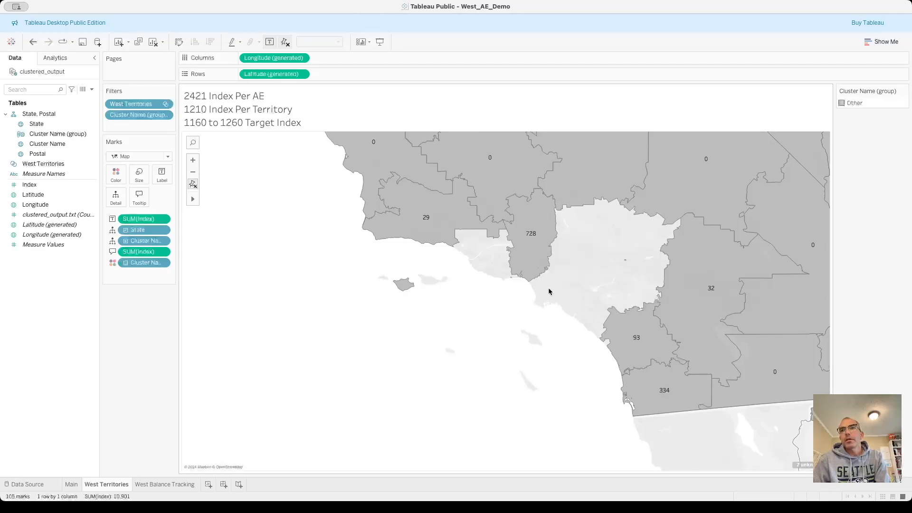
Check the grouped Index totals on the West Balance Tracking sheet and return to the West Territories map.
{"action": "scroll", "coordinate": [548, 292], "scroll_direction": "down", "scroll_amount": 1}
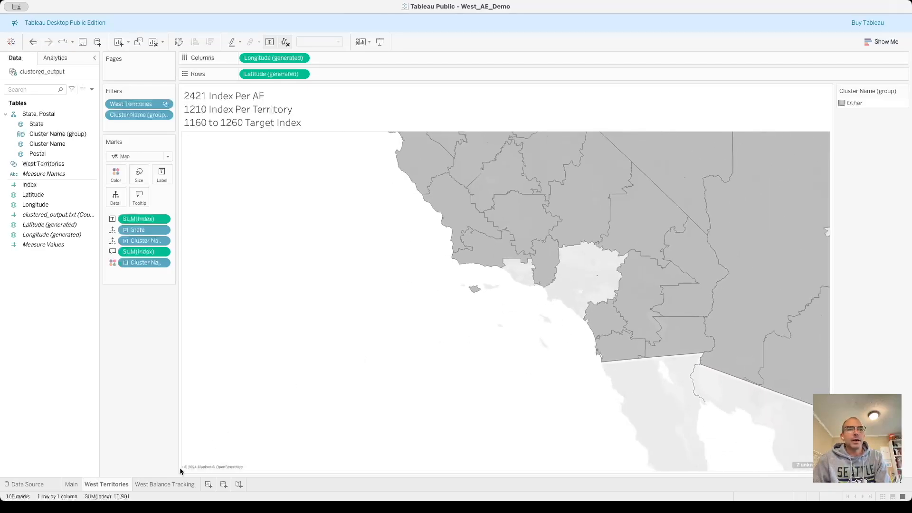
{"action": "left_click", "coordinate": [172, 483]}
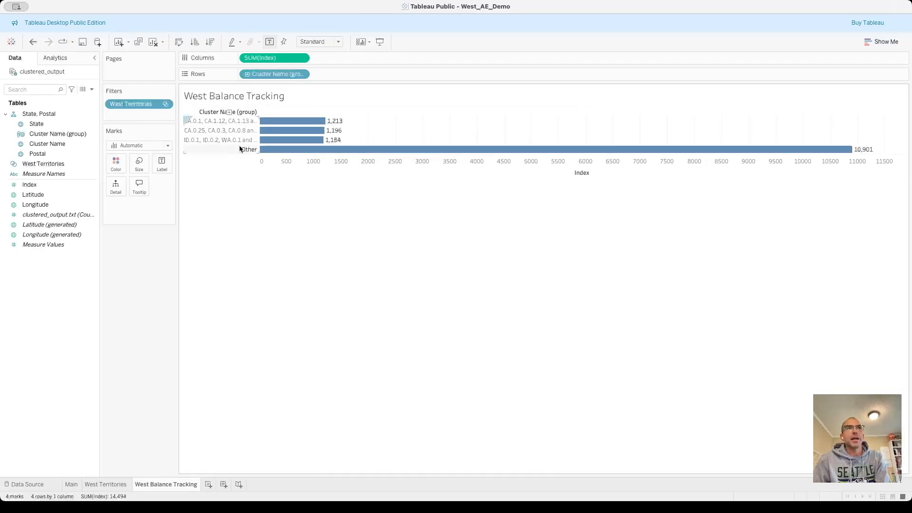
{"action": "left_click", "coordinate": [107, 484]}
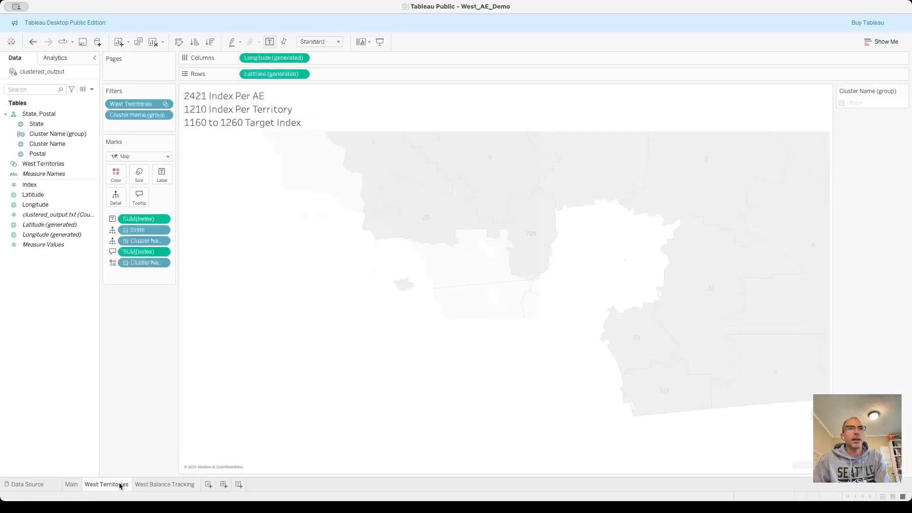
Group the southern California clusters labelled 29, 728, 32, 93 and 334 with the adjacent 0 clusters, and check the totals on West Balance Tracking.
{"action": "scroll", "coordinate": [583, 295], "scroll_direction": "down", "scroll_amount": 2}
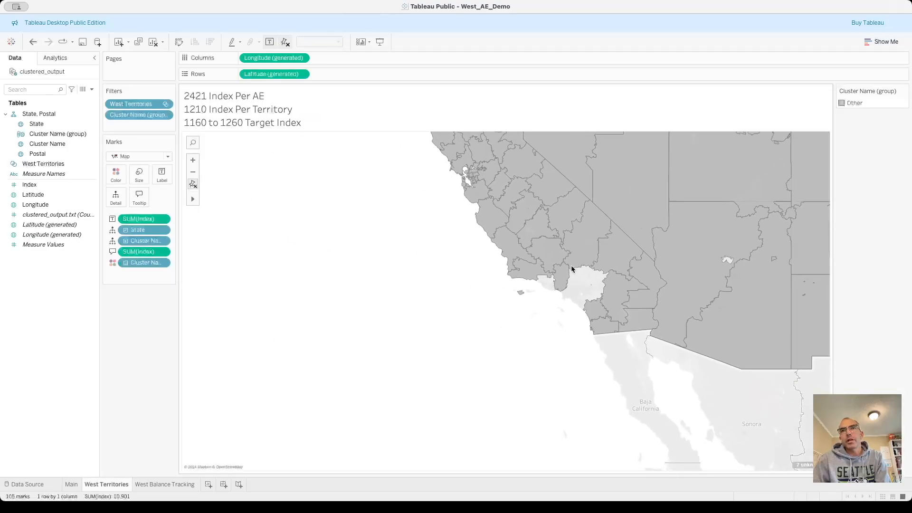
{"action": "left_click_drag", "start_coordinate": [586, 309], "coordinate": [624, 347]}
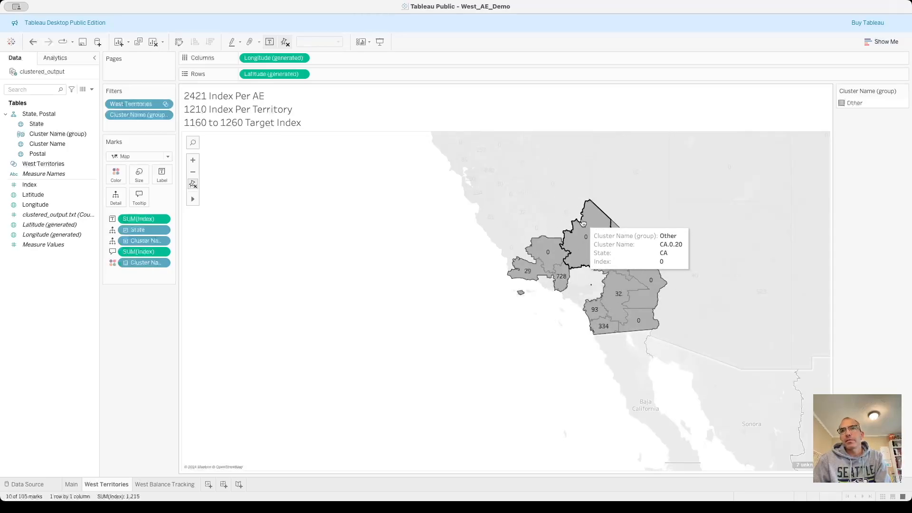
{"action": "mouse_move", "coordinate": [583, 223]}
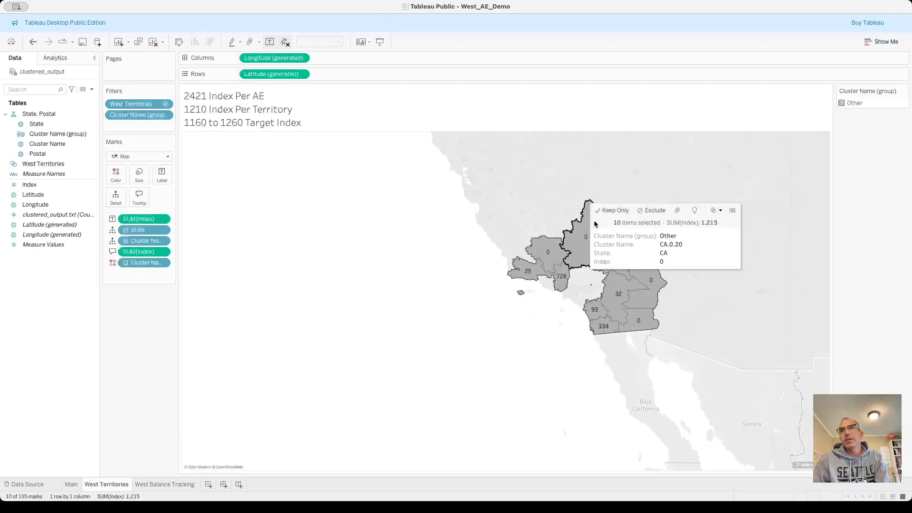
{"action": "left_click", "coordinate": [676, 210]}
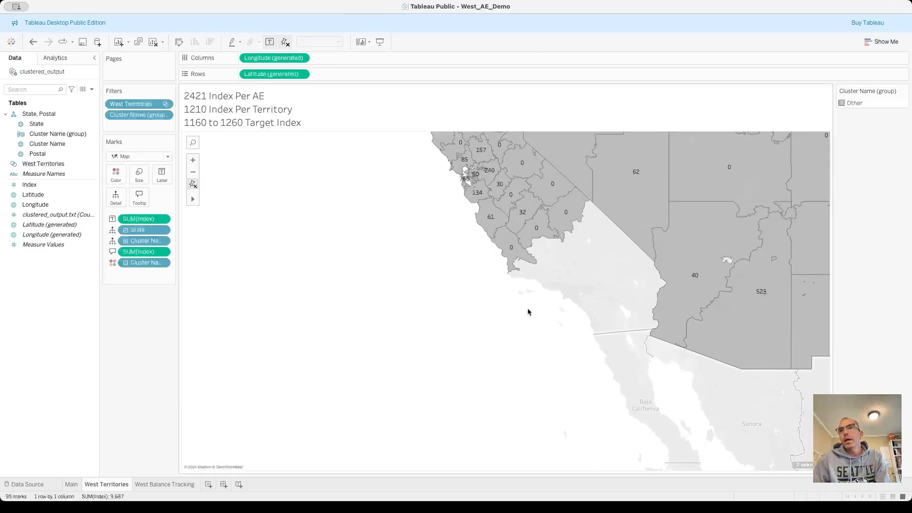
{"action": "left_click", "coordinate": [147, 484]}
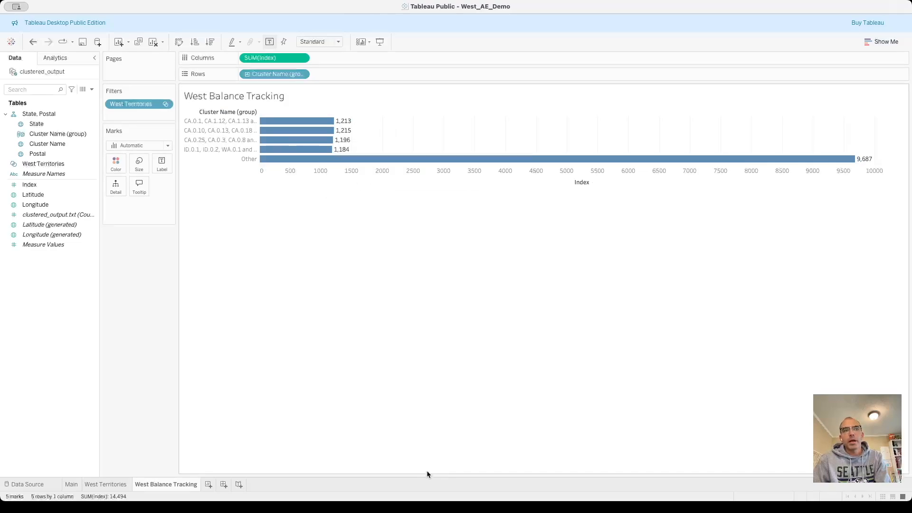
Try selecting the Bay Area and central coast clusters together on the West Territories map, then clear the selection.
{"action": "left_click", "coordinate": [105, 483]}
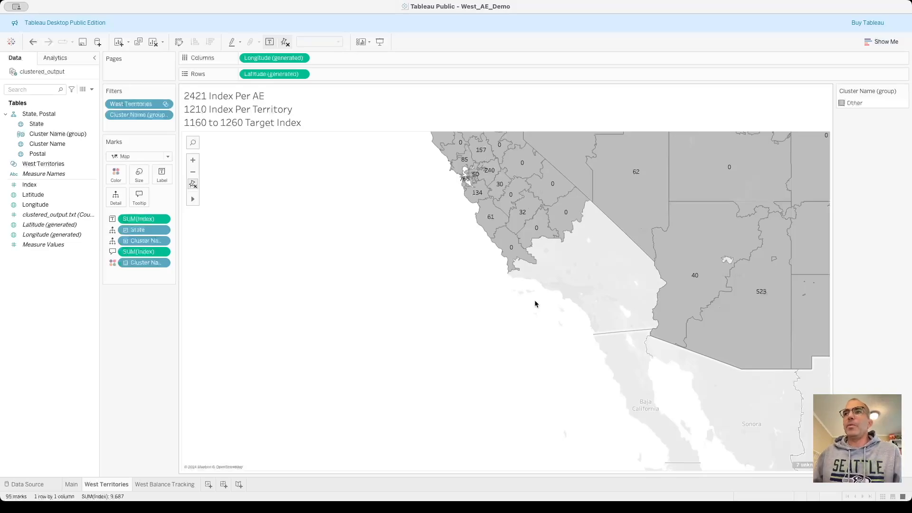
{"action": "scroll", "coordinate": [617, 258], "scroll_direction": "down", "scroll_amount": 2}
{"action": "mouse_move", "coordinate": [544, 236]}
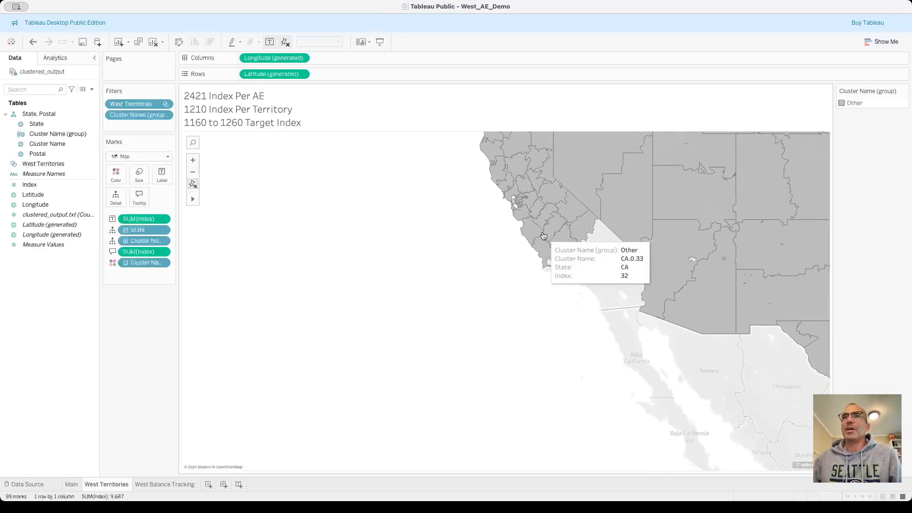
{"action": "left_click_drag", "start_coordinate": [509, 235], "coordinate": [535, 263]}
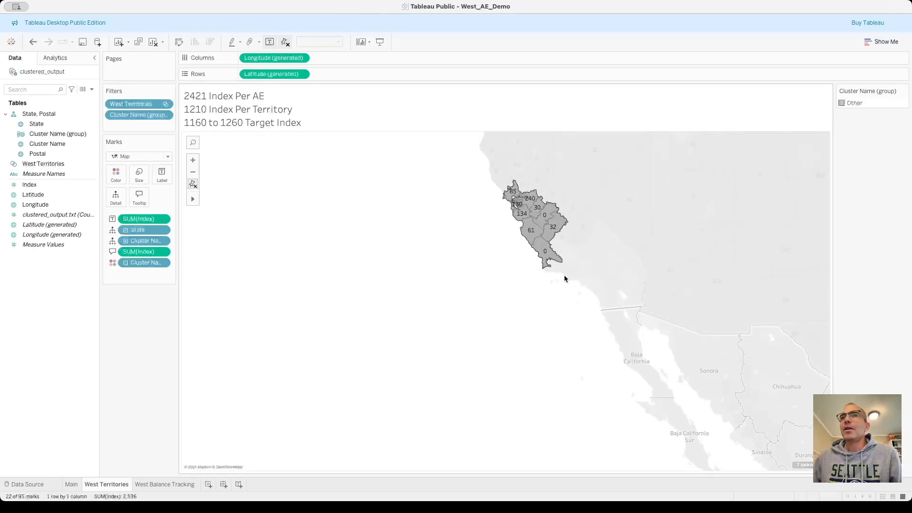
{"action": "left_click", "coordinate": [563, 274]}
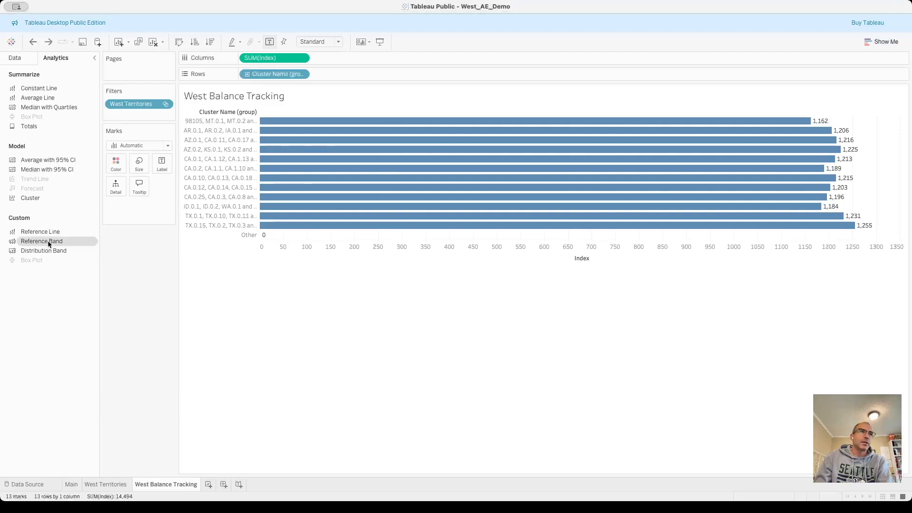
Add a table-wide reference band to the West Balance Tracking chart, from parameter TerritoryMin at 1,160 to parameter TerritoryMax at 1,260.
{"action": "left_click_drag", "start_coordinate": [37, 242], "coordinate": [452, 188]}
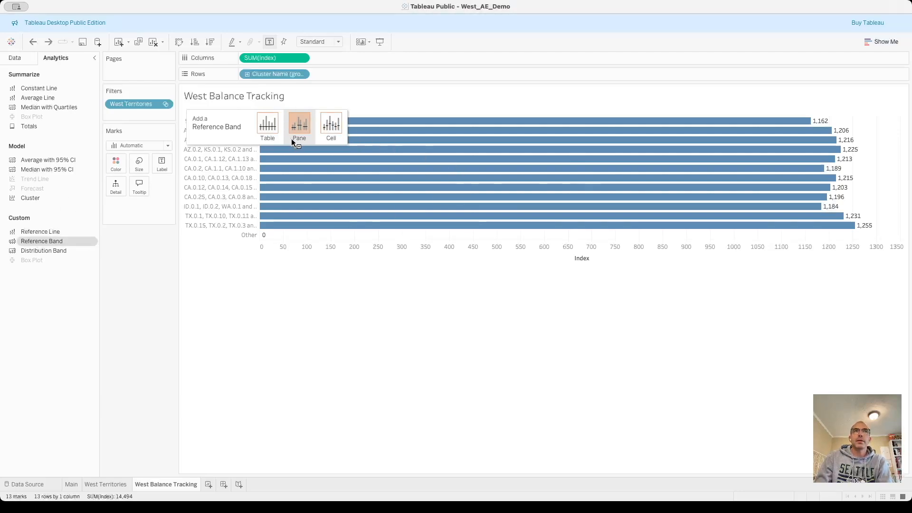
{"action": "left_click_drag", "start_coordinate": [270, 127], "coordinate": [270, 127]}
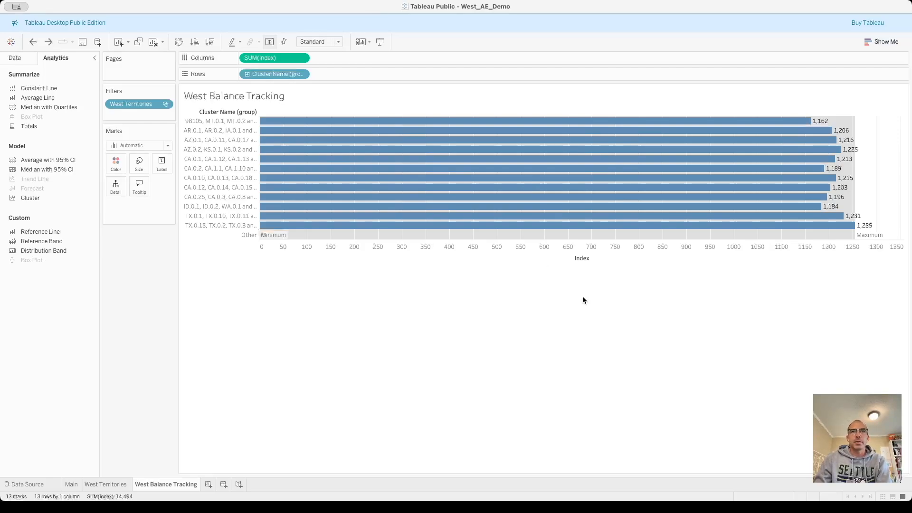
{"action": "left_click", "coordinate": [559, 362]}
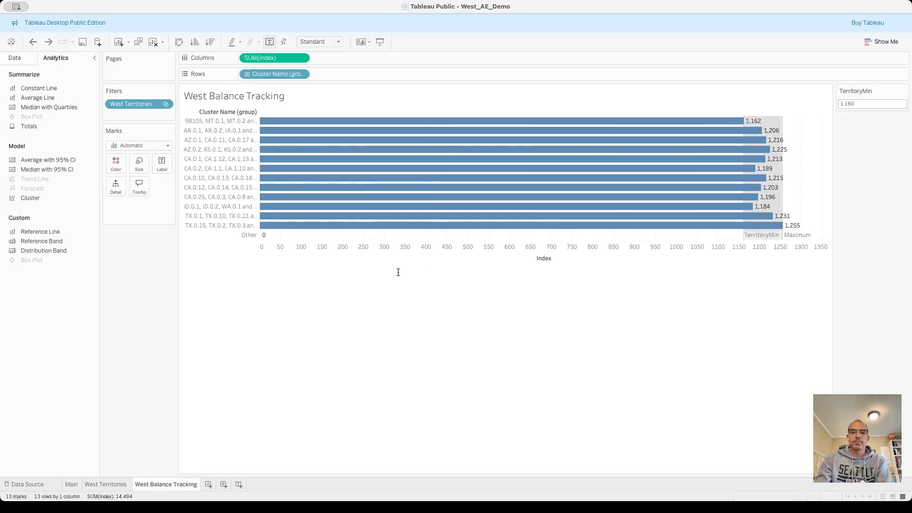
{"action": "left_click", "coordinate": [568, 363]}
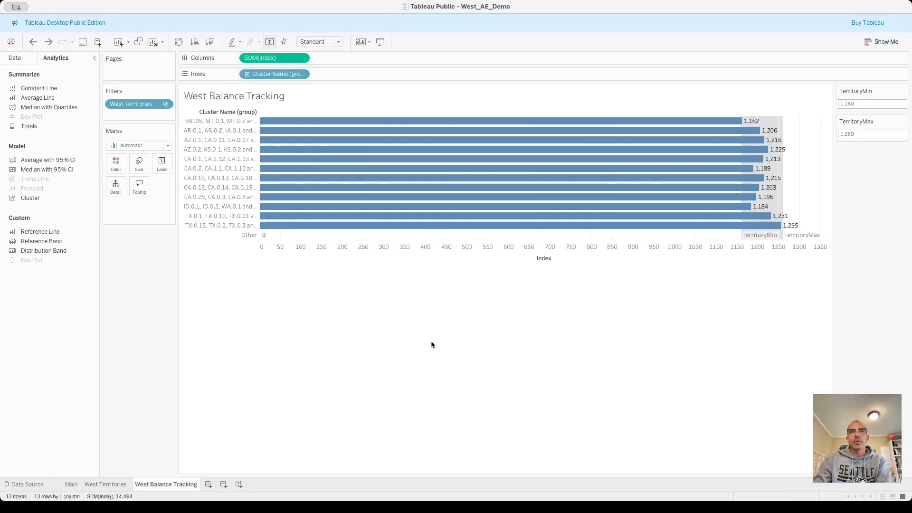
Remove both labels from the reference band and change its fill to light beige.
{"action": "left_click", "coordinate": [410, 262]}
{"action": "left_click", "coordinate": [452, 201]}
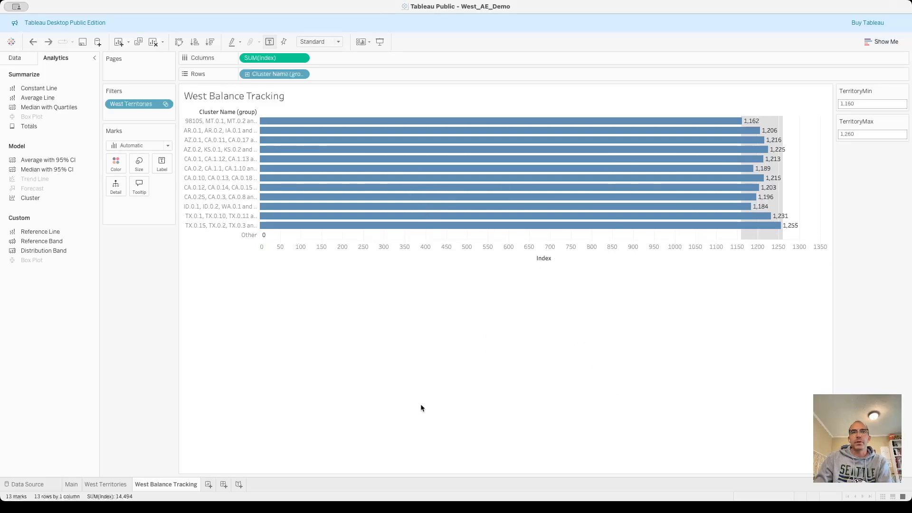
{"action": "left_click", "coordinate": [402, 407]}
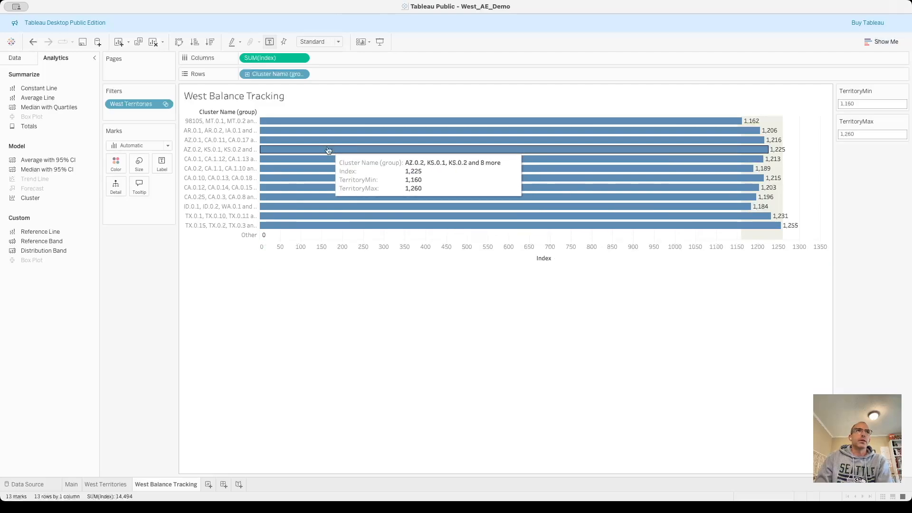
Create a calculated field named TerritoryGood.
{"action": "left_click", "coordinate": [21, 57]}
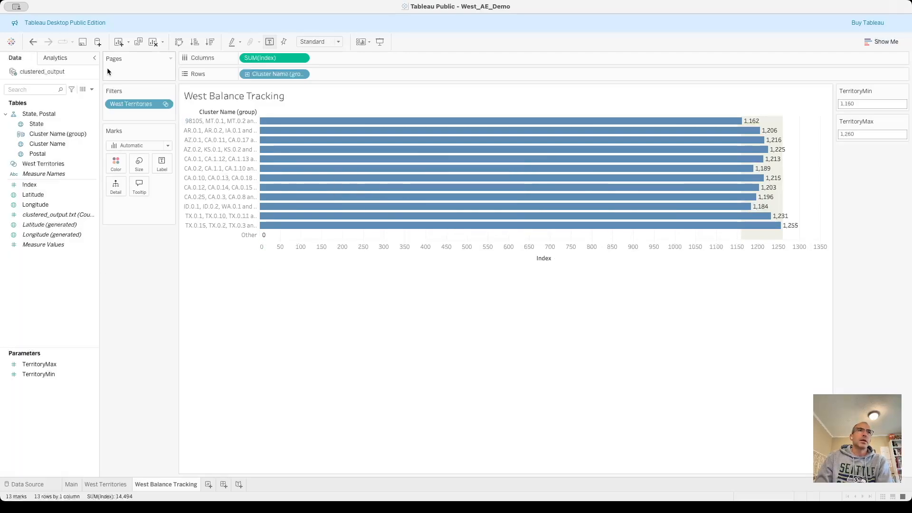
{"action": "left_click", "coordinate": [92, 90]}
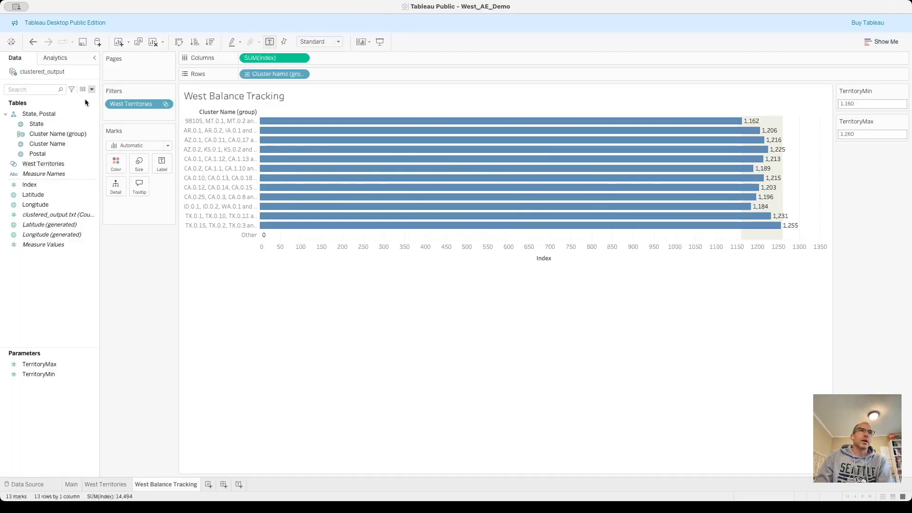
{"action": "left_click", "coordinate": [85, 101]}
{"action": "key", "text": "BackSpace"}
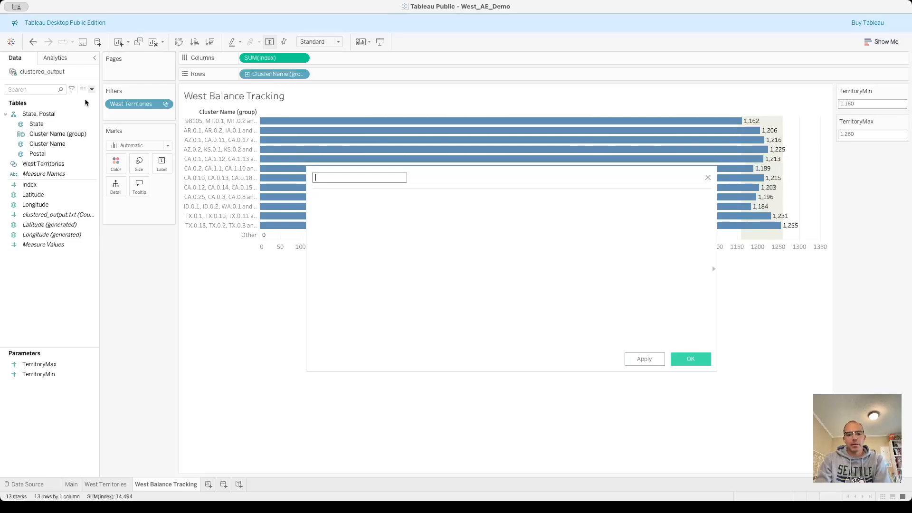
{"action": "type", "text": "Tertr"}
{"action": "key", "text": "BackSpace"}
{"action": "type", "text": "ritoryGood"}
{"action": "key", "text": "Tab"}
Enter the formula condition IF SUM([Index]) <= [TerritoryMax] and SUM([Index]) >= [TerritoryMin].
{"action": "type", "text": "IF "}
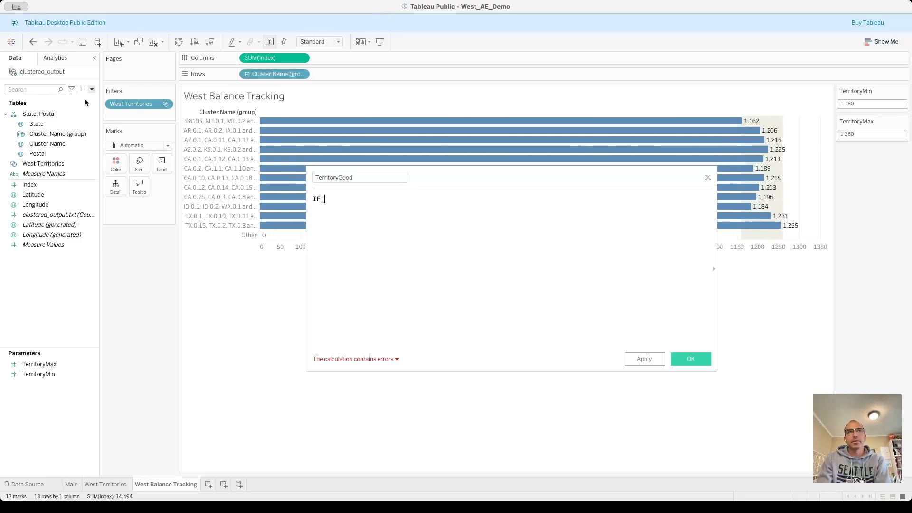
{"action": "type", "text": "SUM(Inde"}
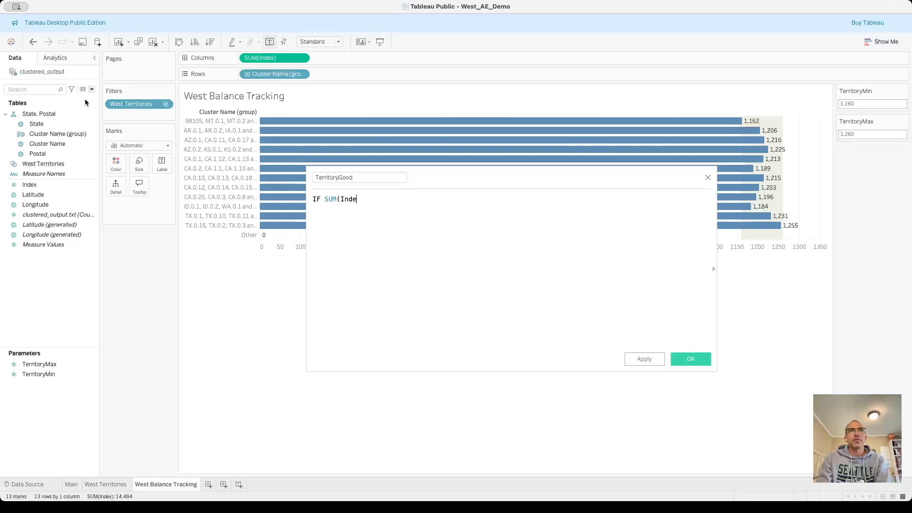
{"action": "key", "text": "Return"}
{"action": "type", "text": ") "}
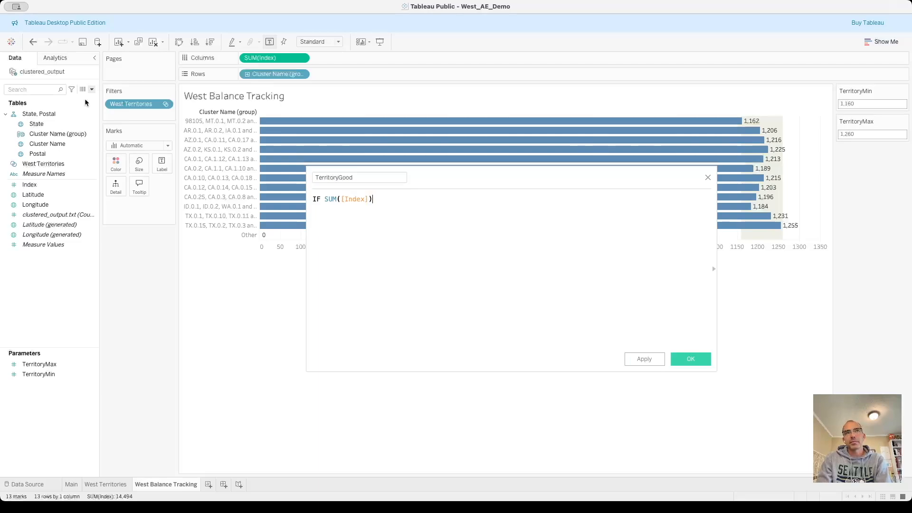
{"action": "type", "text": "<= [TerritoryMax] and SUM([Index]"}
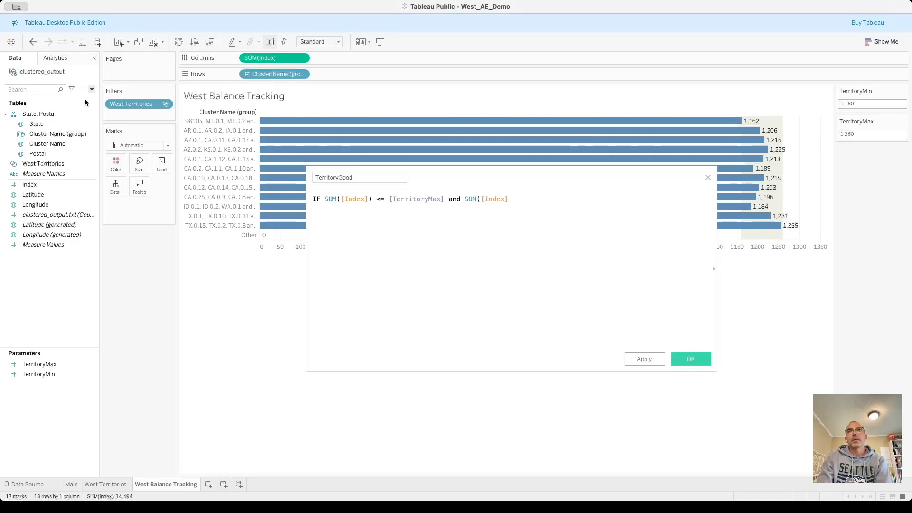
{"action": "type", "text": ") >= Ter"}
{"action": "key", "text": "Return"}
Complete the formula with THEN "Good" ELSE "Bad" END and save the calculated field.
{"action": "type", "text": "THEN \""}
{"action": "type", "text": "Good"}
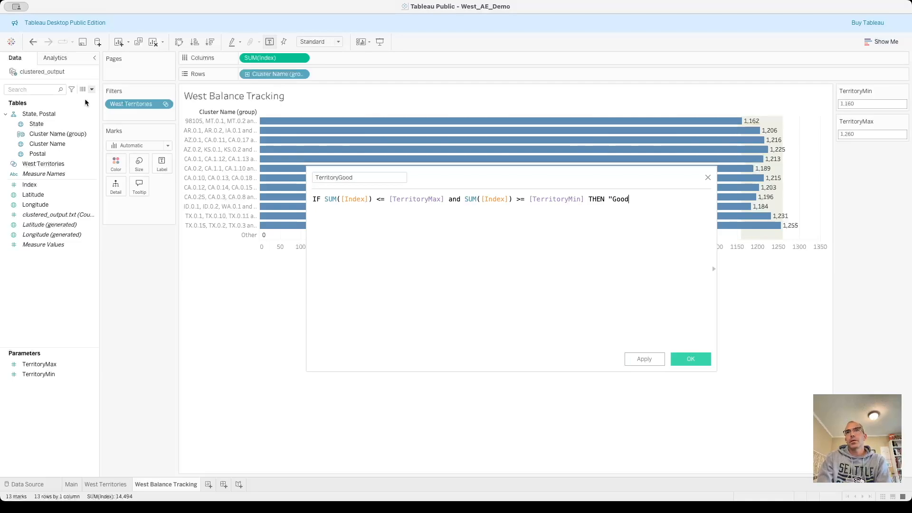
{"action": "type", "text": "\" ELSE \"Bad\""}
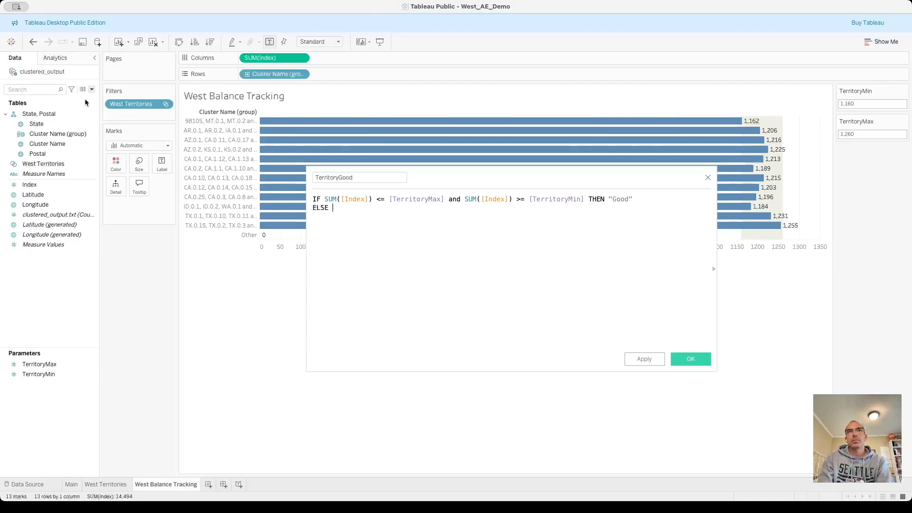
{"action": "key", "text": "Return"}
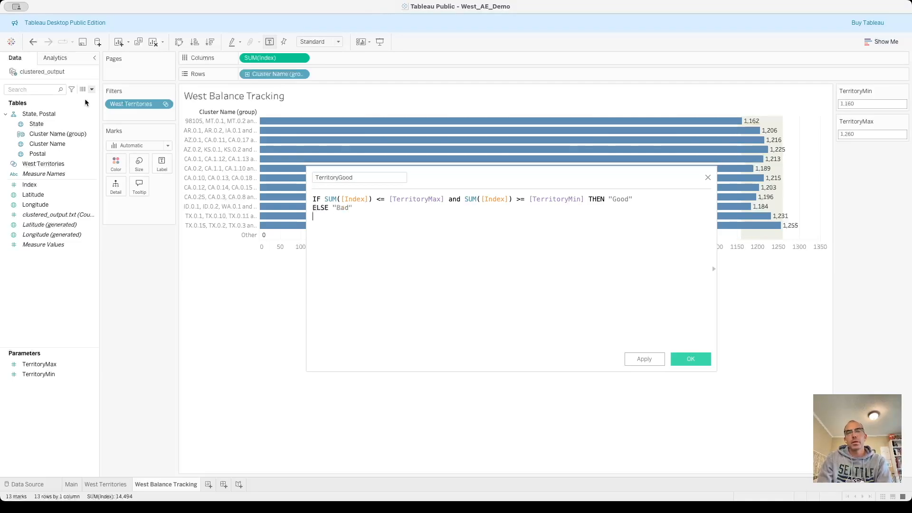
{"action": "type", "text": "END"}
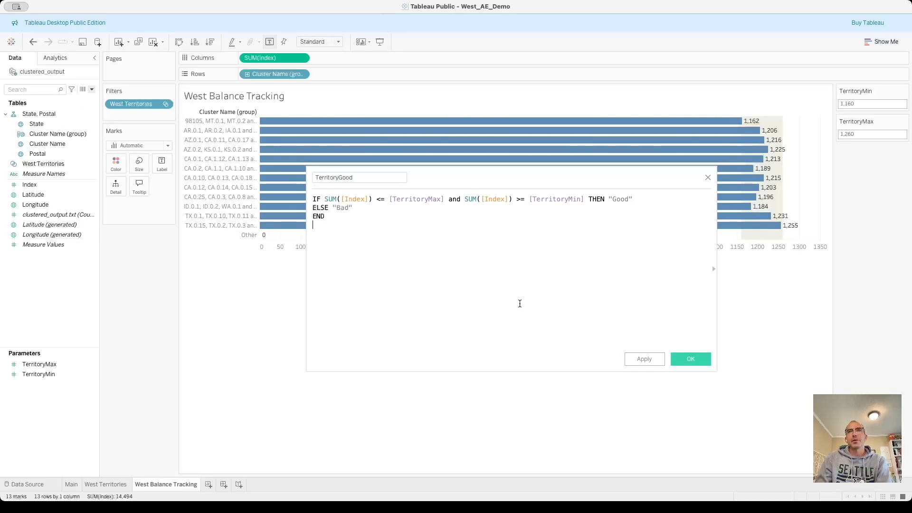
{"action": "left_click", "coordinate": [694, 358]}
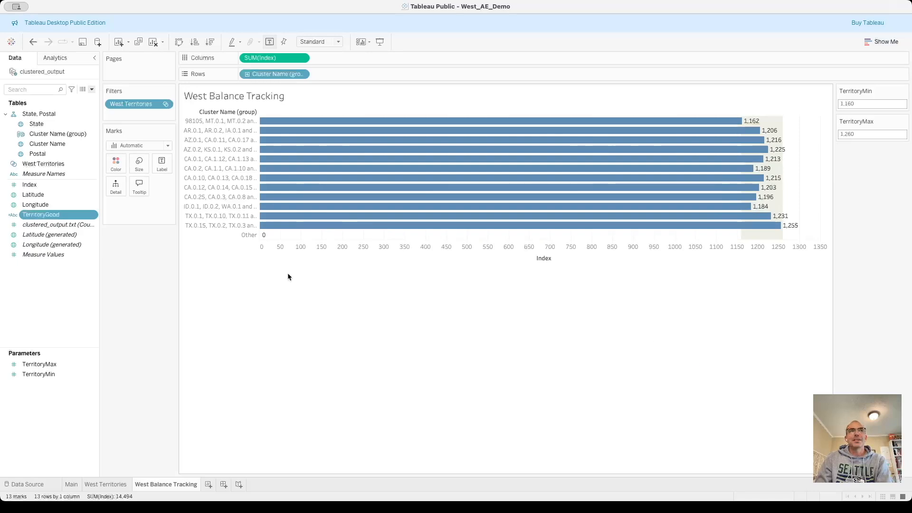
Color the balance chart's bars by TerritoryGood and assign green to Good.
{"action": "left_click_drag", "start_coordinate": [54, 216], "coordinate": [116, 162]}
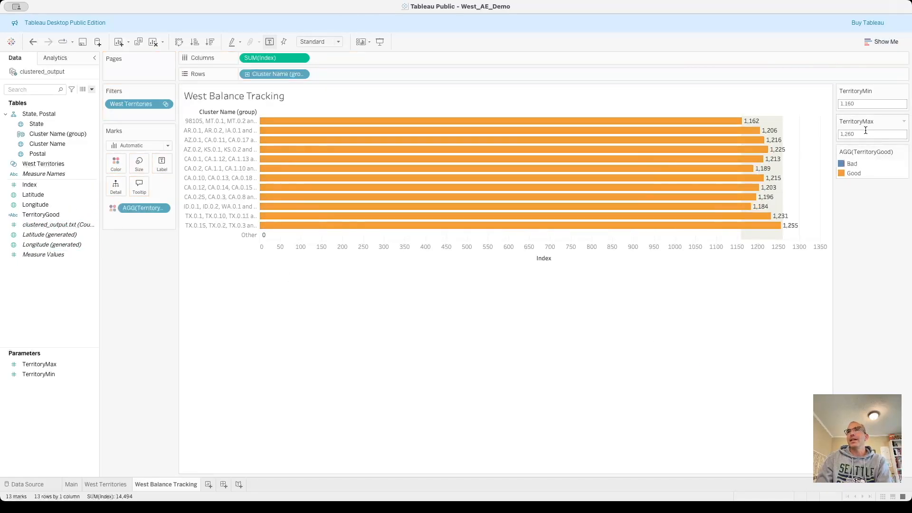
{"action": "left_click", "coordinate": [842, 173]}
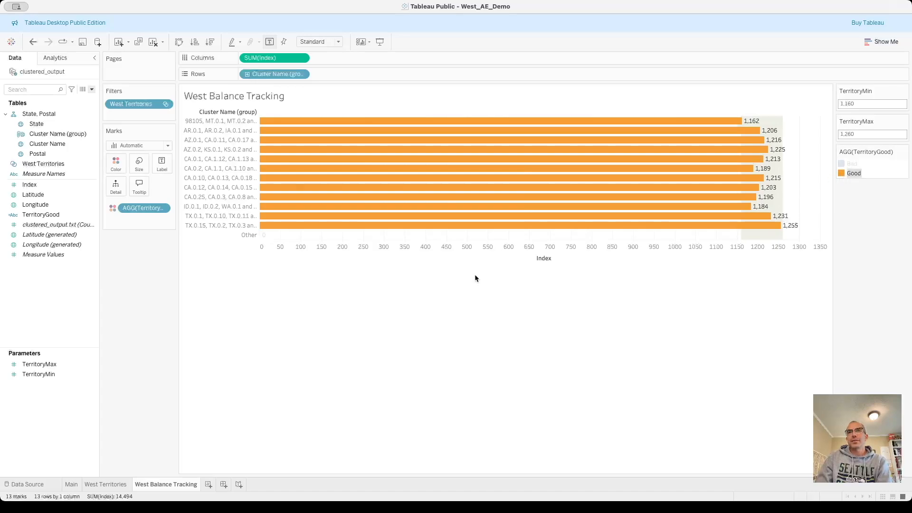
{"action": "left_click", "coordinate": [574, 352]}
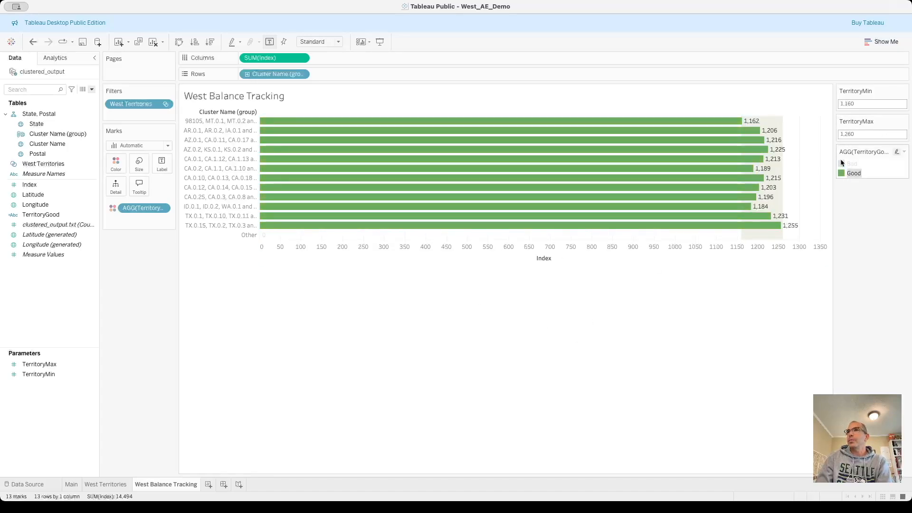
Assign red to Bad and reorder the color legend so Good is listed above Bad.
{"action": "left_click", "coordinate": [843, 165]}
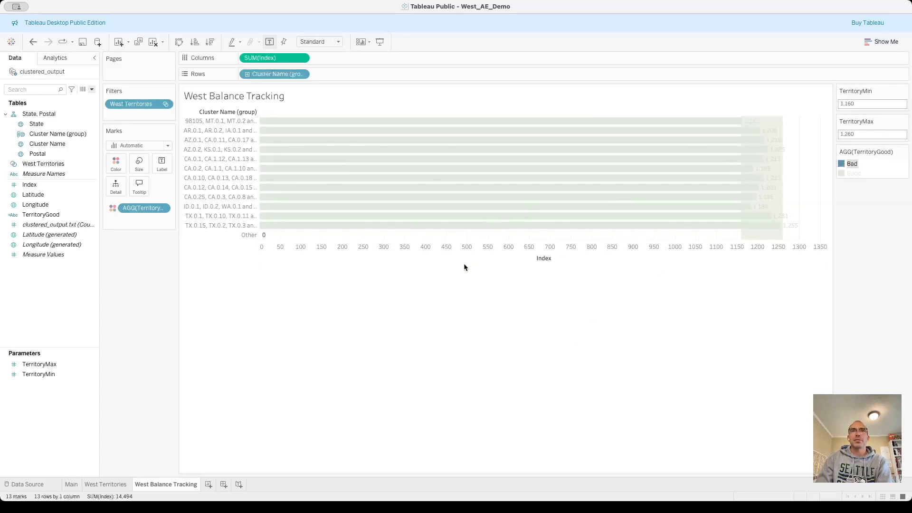
{"action": "left_click", "coordinate": [574, 352]}
{"action": "left_click_drag", "start_coordinate": [842, 165], "coordinate": [844, 176]}
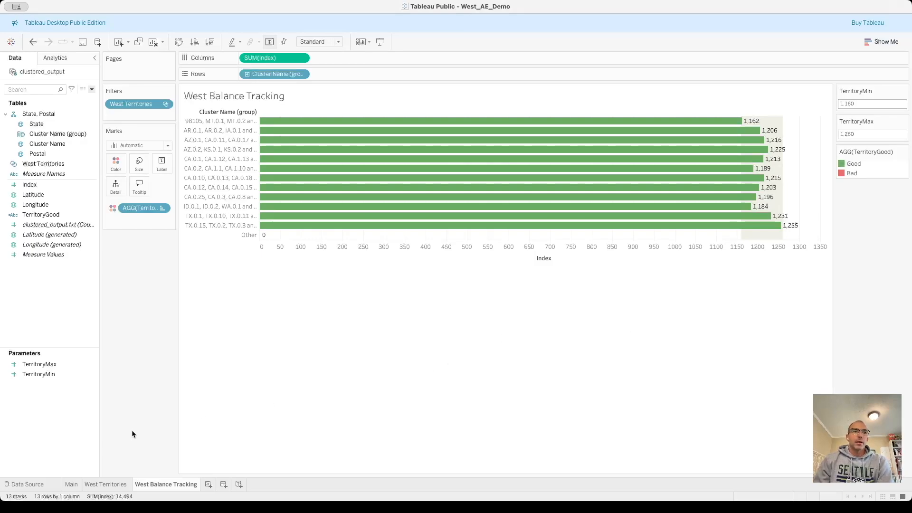
On the West Territories map, remove the existing Cluster Name (group) filter and exclude the Other group.
{"action": "left_click", "coordinate": [105, 484]}
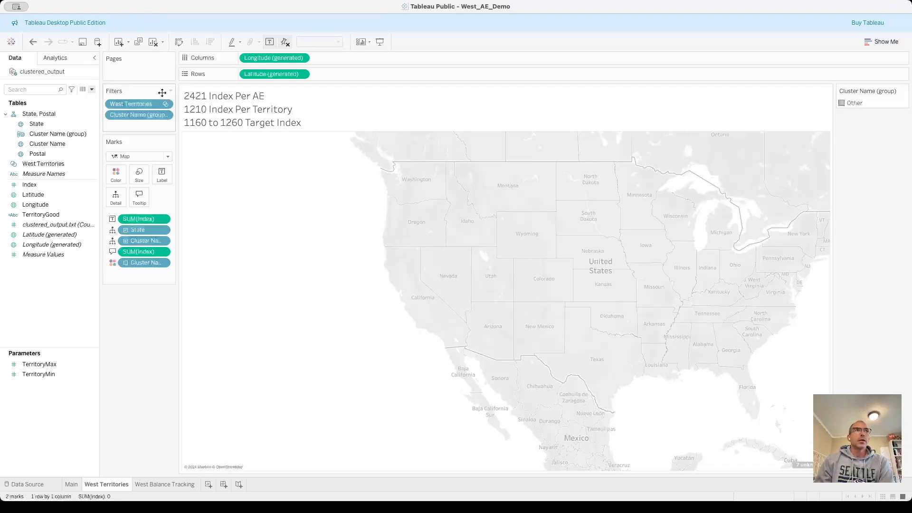
{"action": "mouse_move", "coordinate": [150, 115]}
{"action": "left_mouse_down"}
{"action": "mouse_move", "coordinate": [142, 389]}
{"action": "mouse_move", "coordinate": [167, 147]}
{"action": "mouse_move", "coordinate": [147, 114]}
{"action": "mouse_move", "coordinate": [147, 126]}
{"action": "left_mouse_up"}
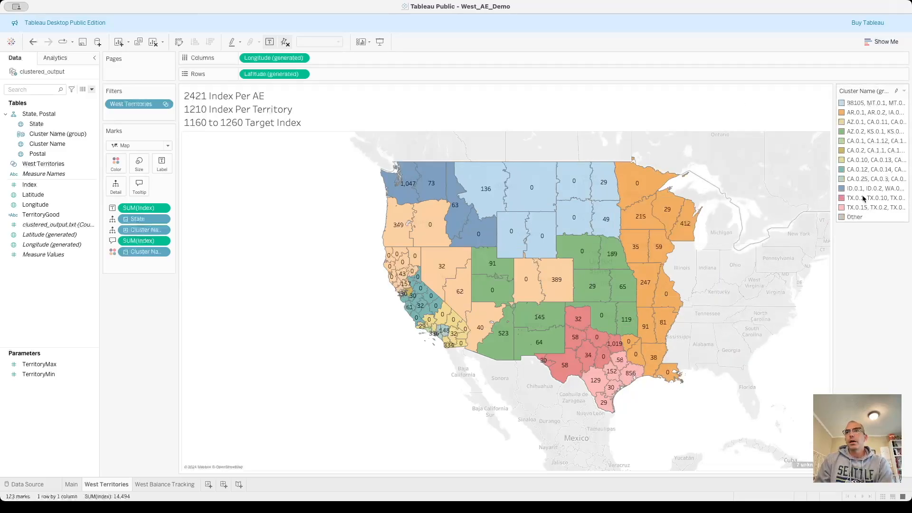
{"action": "left_click", "coordinate": [852, 217]}
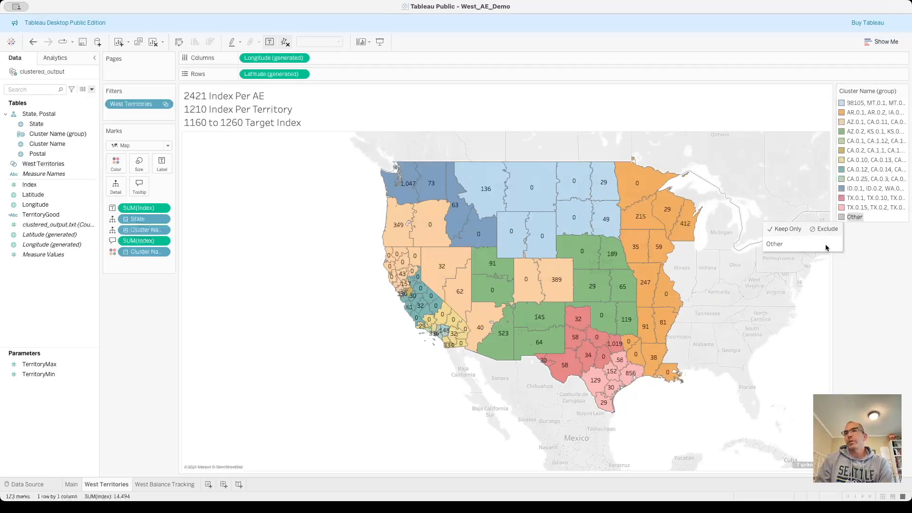
{"action": "left_click", "coordinate": [831, 229]}
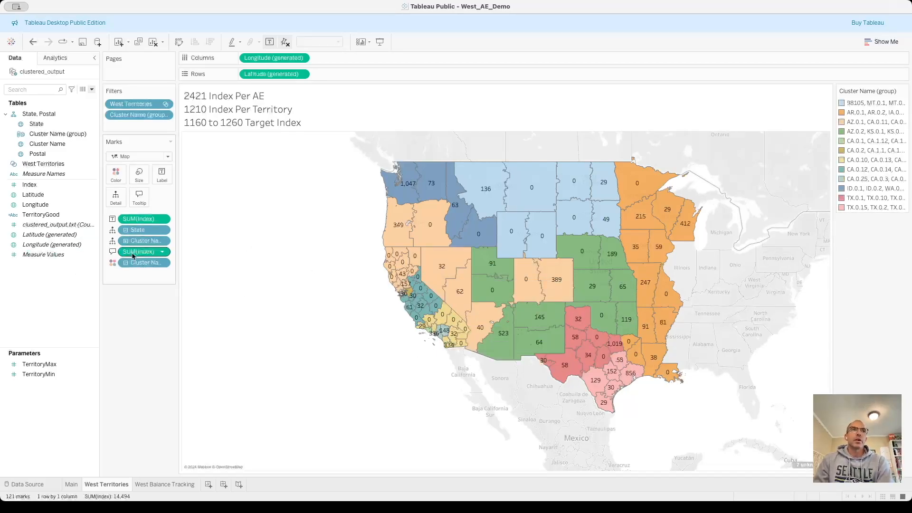
Remove the State and Cluster Name detail from the West Territories map so it draws whole grouped territories.
{"action": "left_click_drag", "start_coordinate": [127, 232], "coordinate": [143, 350]}
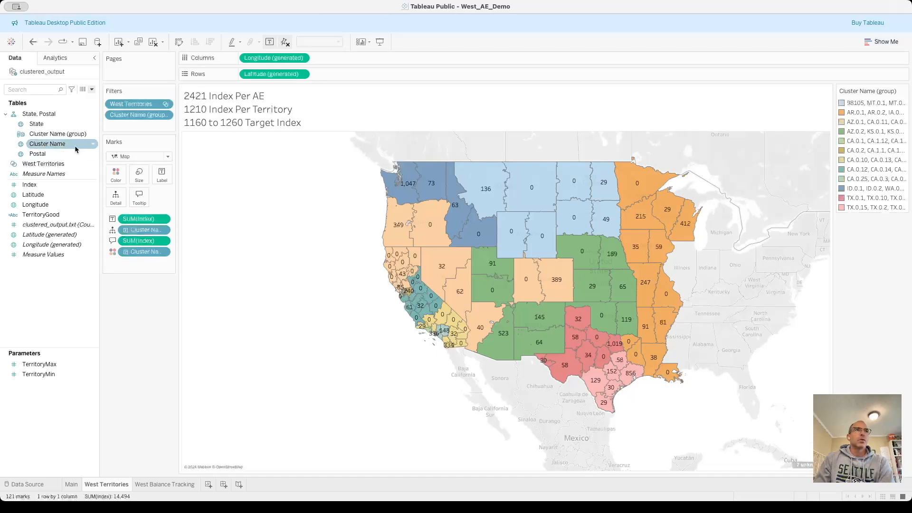
{"action": "left_click_drag", "start_coordinate": [67, 134], "coordinate": [155, 321]}
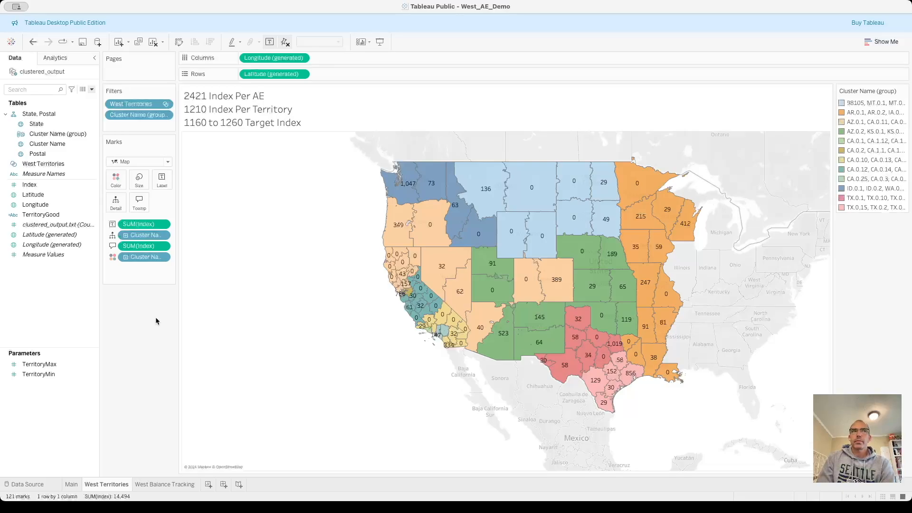
{"action": "key", "text": "super+z"}
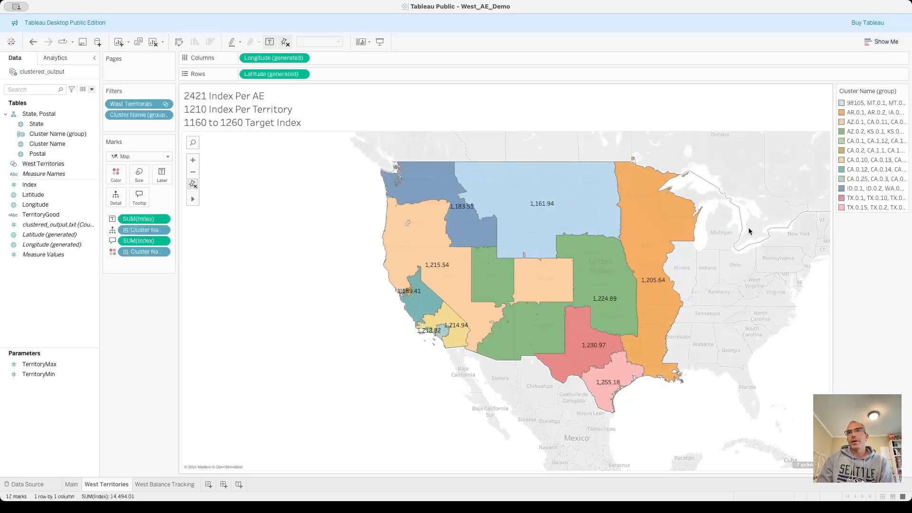
Label the map territories with Cluster Name (group) and rename the groups West-SMB-1 through West-SMB-12.
{"action": "left_click", "coordinate": [269, 41]}
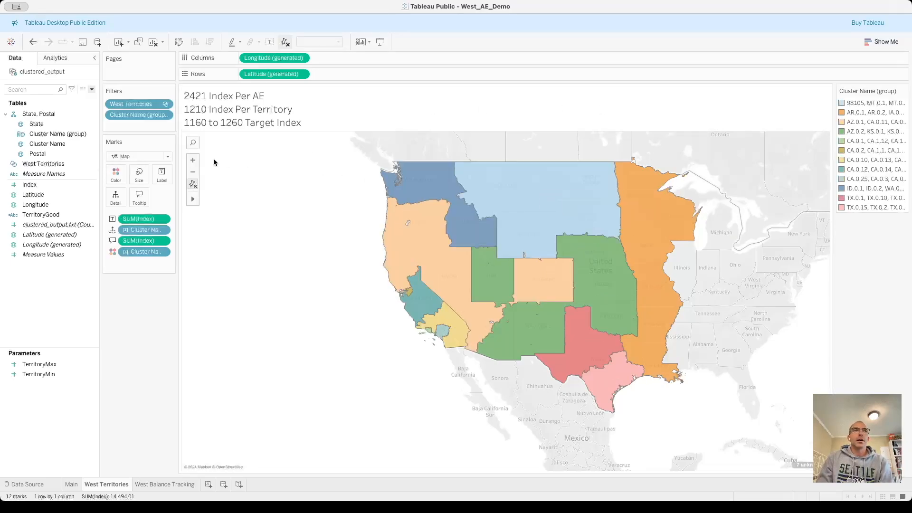
{"action": "left_click_drag", "start_coordinate": [42, 135], "coordinate": [159, 175]}
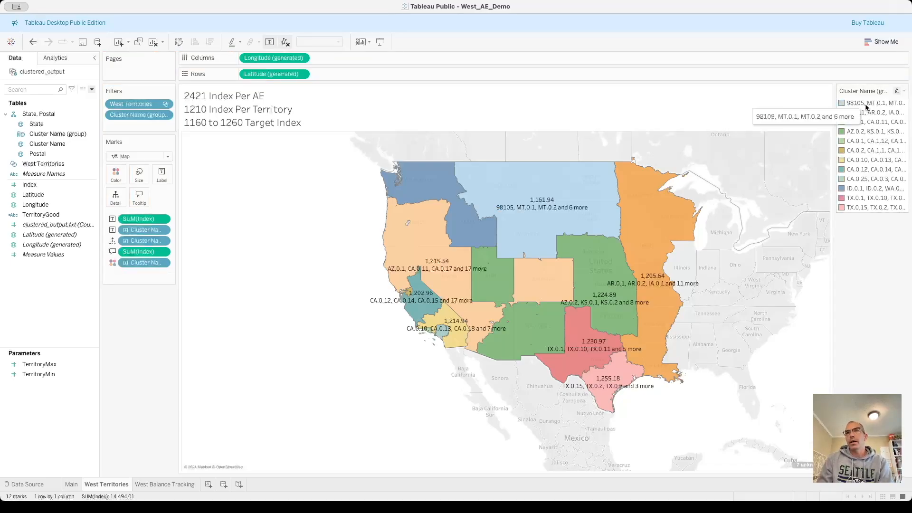
{"action": "left_click", "coordinate": [69, 137]}
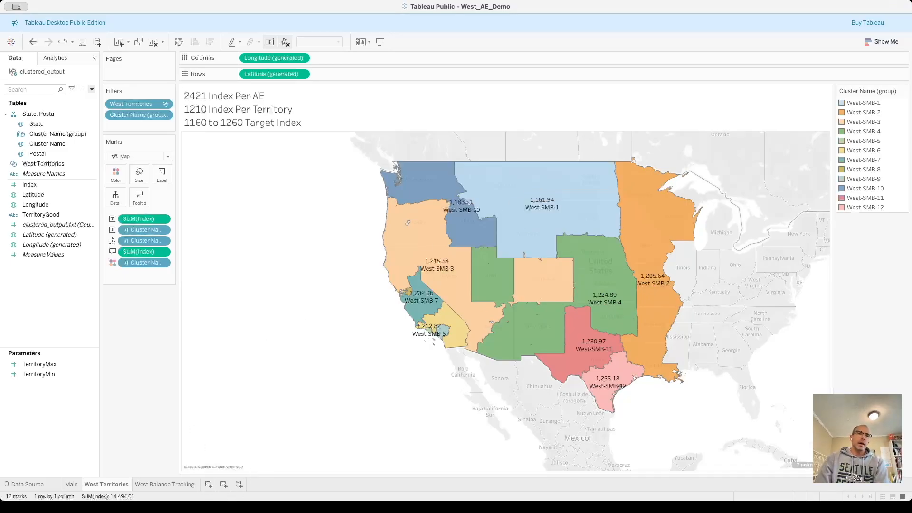
Create a new dashboard and place the West Territories map on it.
{"action": "left_click", "coordinate": [223, 485]}
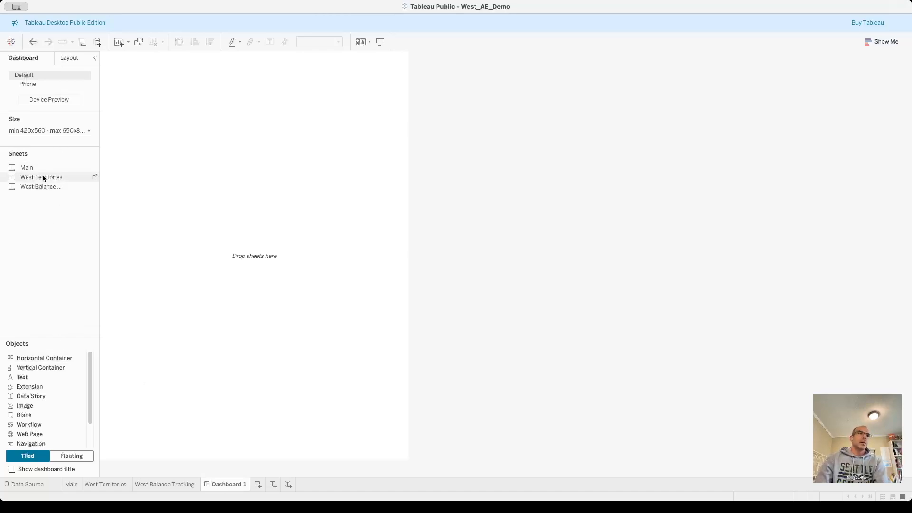
{"action": "left_click_drag", "start_coordinate": [41, 177], "coordinate": [277, 137]}
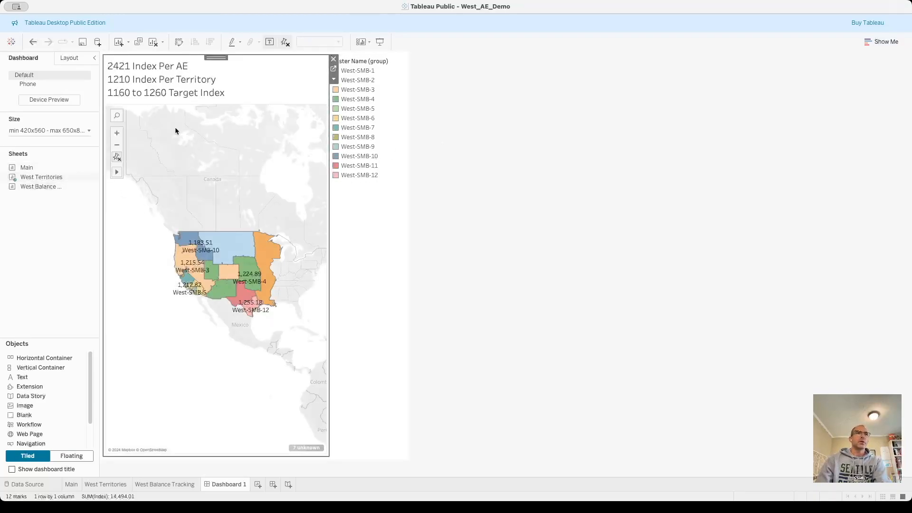
Set the dashboard's minimum and maximum width to 1120 px and its minimum height to 660 px.
{"action": "left_click", "coordinate": [71, 129]}
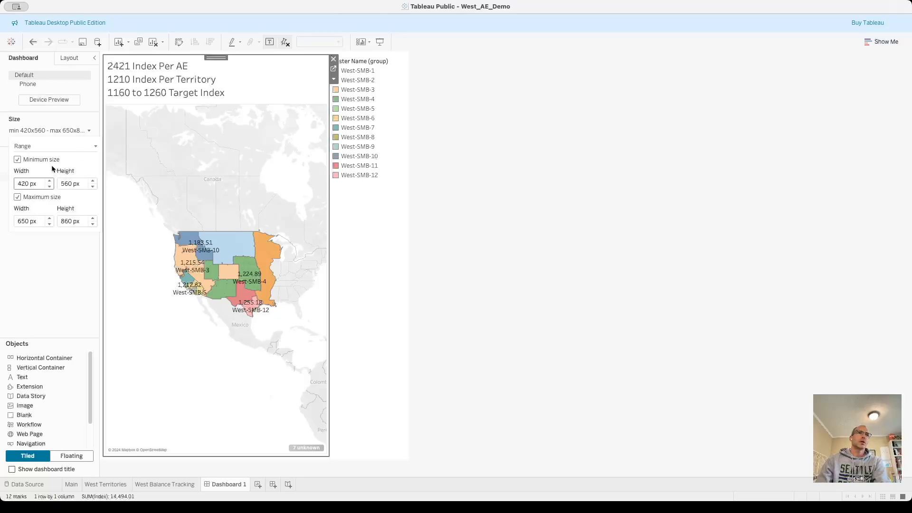
{"action": "left_click", "coordinate": [49, 180]}
{"action": "left_click", "coordinate": [50, 180]}
{"action": "left_click", "coordinate": [50, 180]}
{"action": "left_click", "coordinate": [94, 181]}
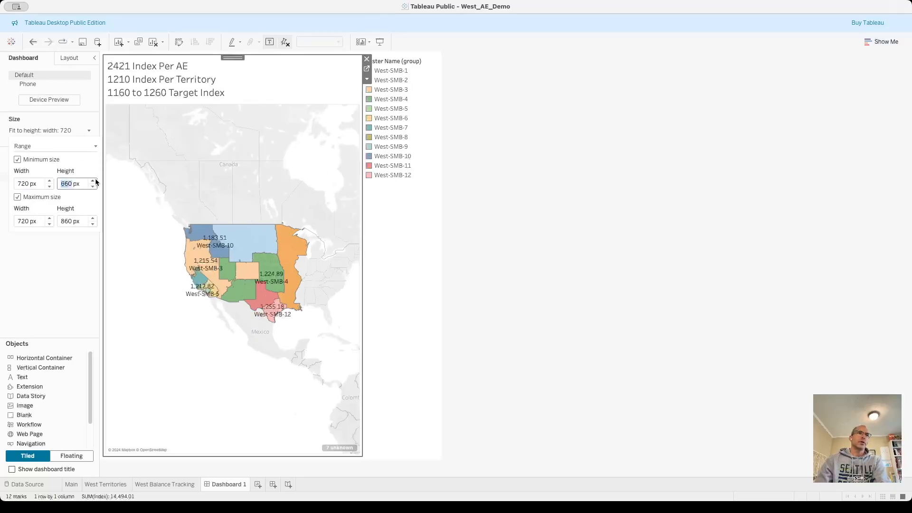
{"action": "left_click", "coordinate": [49, 181]}
{"action": "left_click", "coordinate": [49, 182]}
{"action": "left_click", "coordinate": [49, 181]}
{"action": "left_click", "coordinate": [49, 182]}
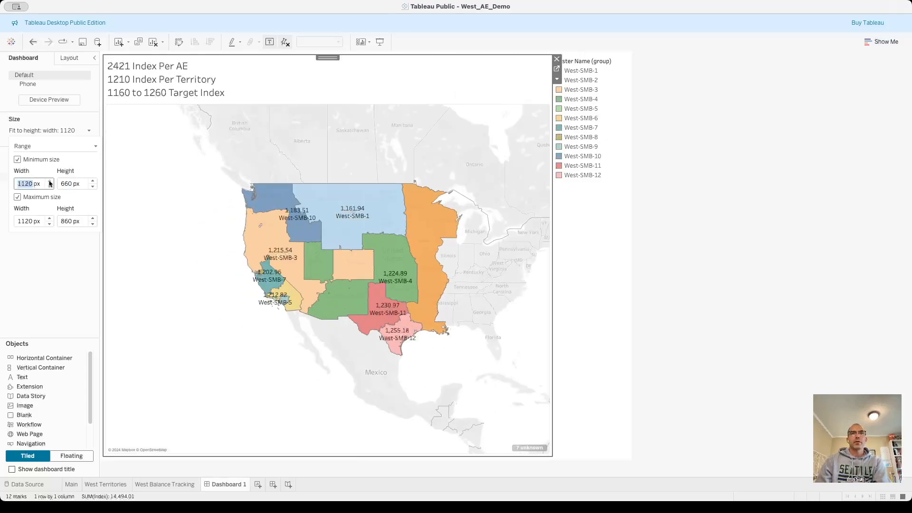
{"action": "left_click", "coordinate": [61, 265]}
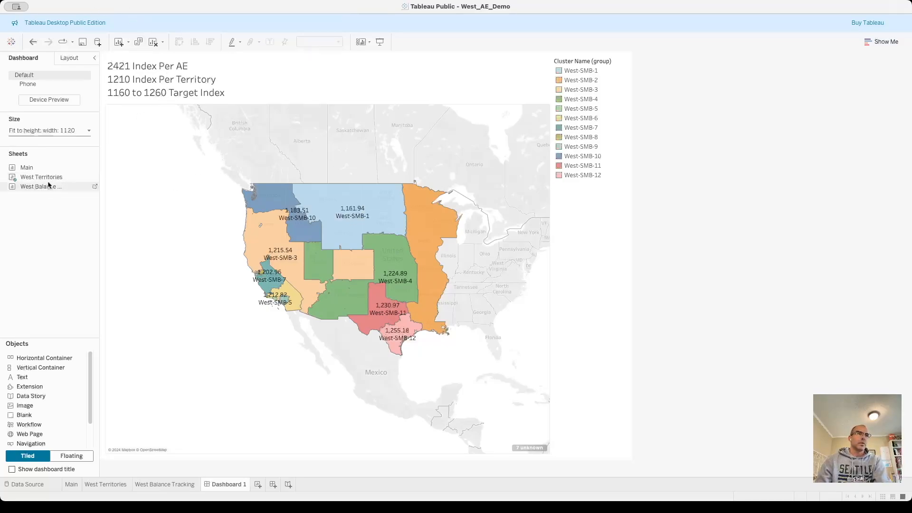
Add the West Balance Tracking chart below the map and give the map slightly more height than the chart.
{"action": "left_click_drag", "start_coordinate": [44, 186], "coordinate": [343, 414]}
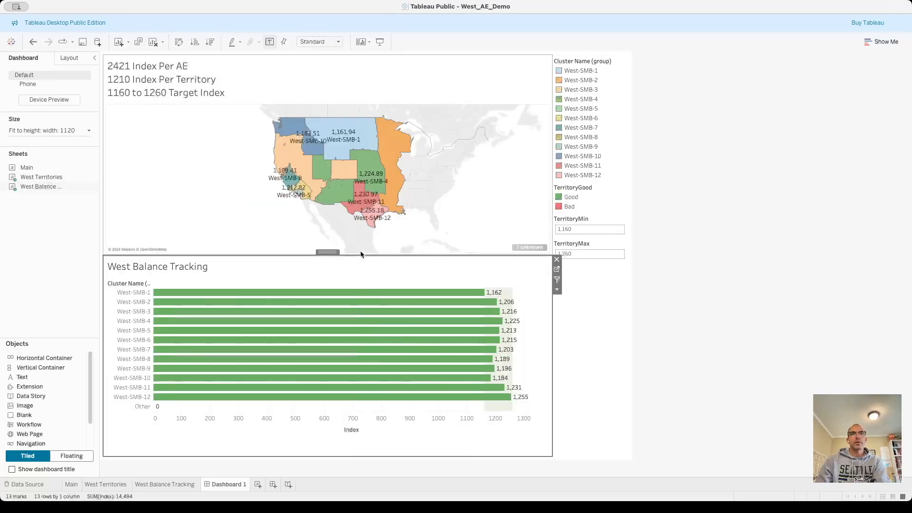
{"action": "left_click_drag", "start_coordinate": [360, 261], "coordinate": [362, 319]}
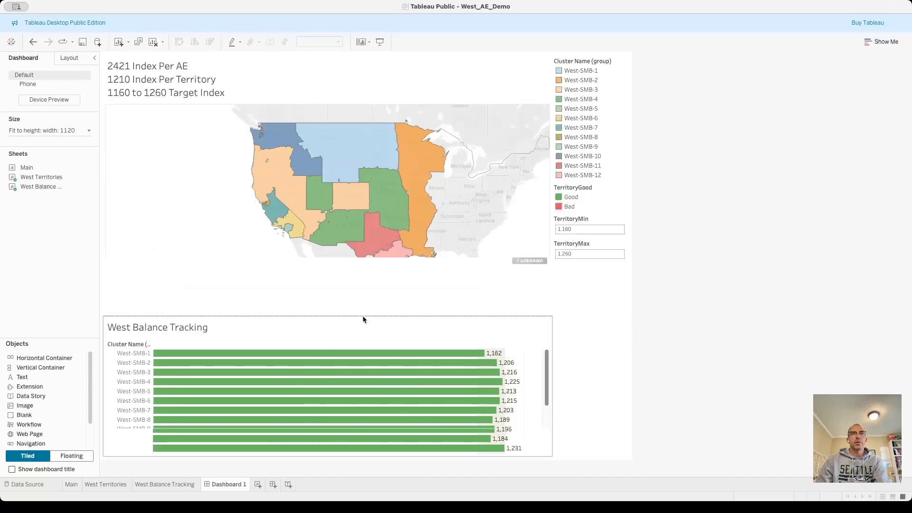
{"action": "left_click_drag", "start_coordinate": [400, 316], "coordinate": [404, 285]}
Use the dashboard map as a filter and test it by selecting and deselecting the West-SMB-2 territory.
{"action": "left_click", "coordinate": [512, 188]}
{"action": "left_click", "coordinate": [609, 164]}
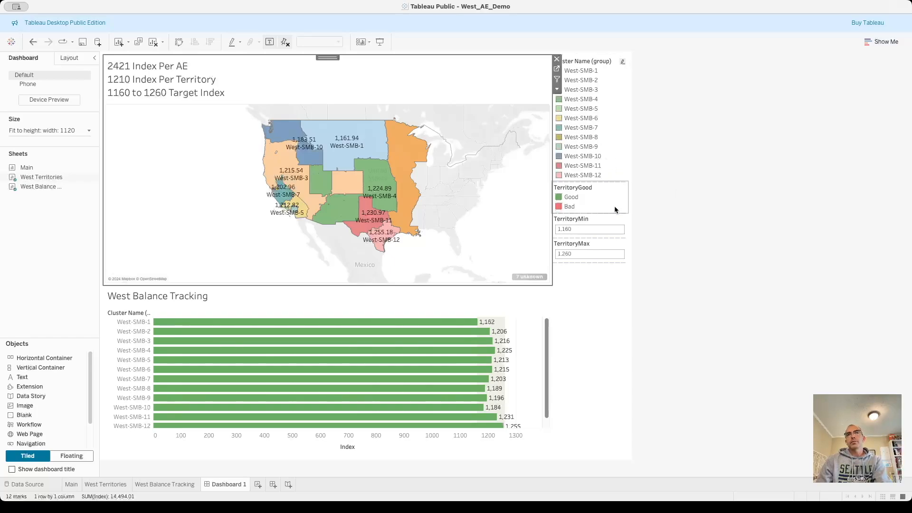
{"action": "left_click", "coordinate": [397, 146]}
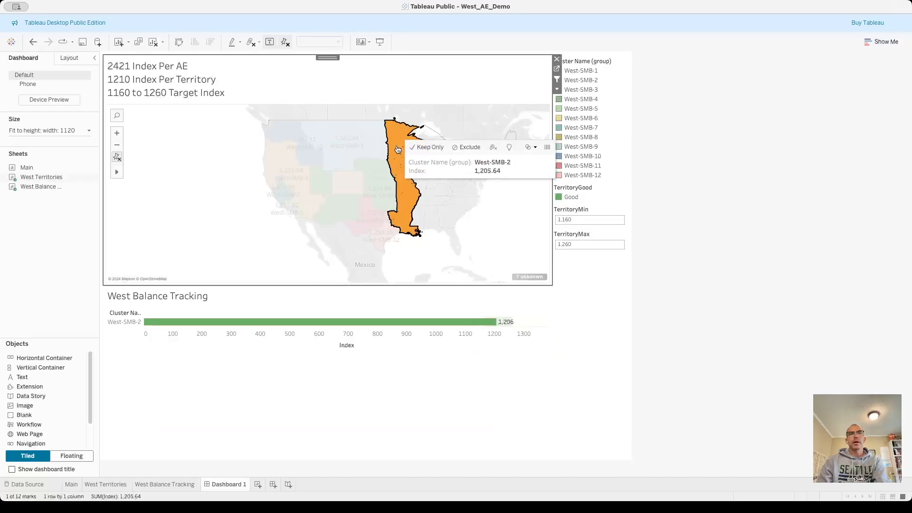
{"action": "left_click", "coordinate": [400, 149]}
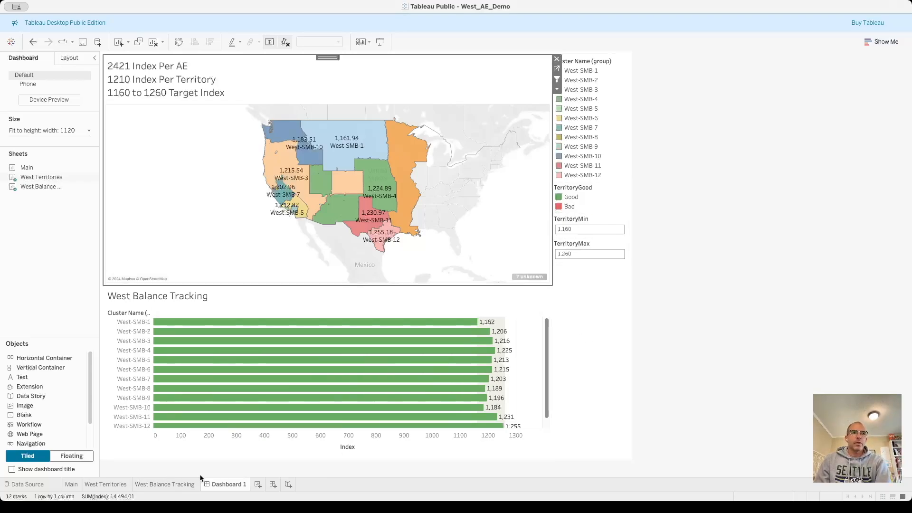
Create a new worksheet that lists Postal, State and Cluster Name (group) as row fields.
{"action": "left_click", "coordinate": [258, 484]}
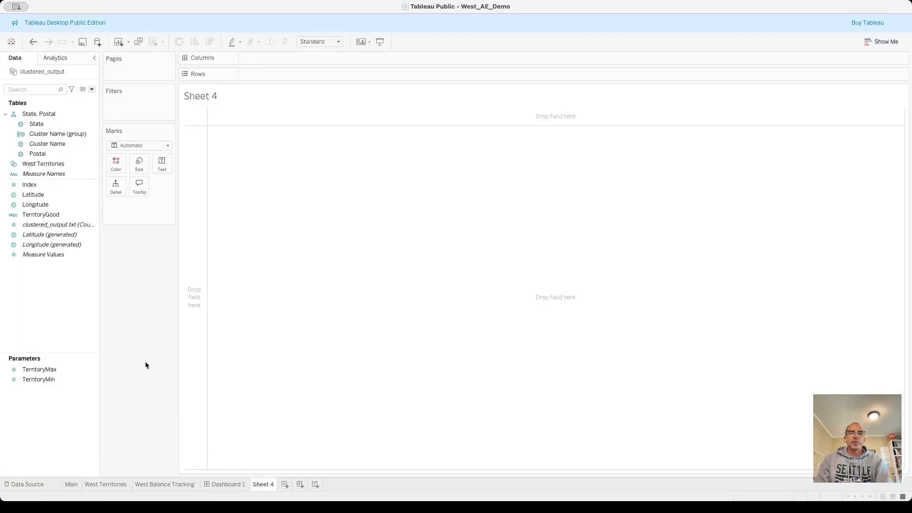
{"action": "left_click", "coordinate": [65, 157]}
{"action": "left_click_drag", "start_coordinate": [65, 158], "coordinate": [298, 63]}
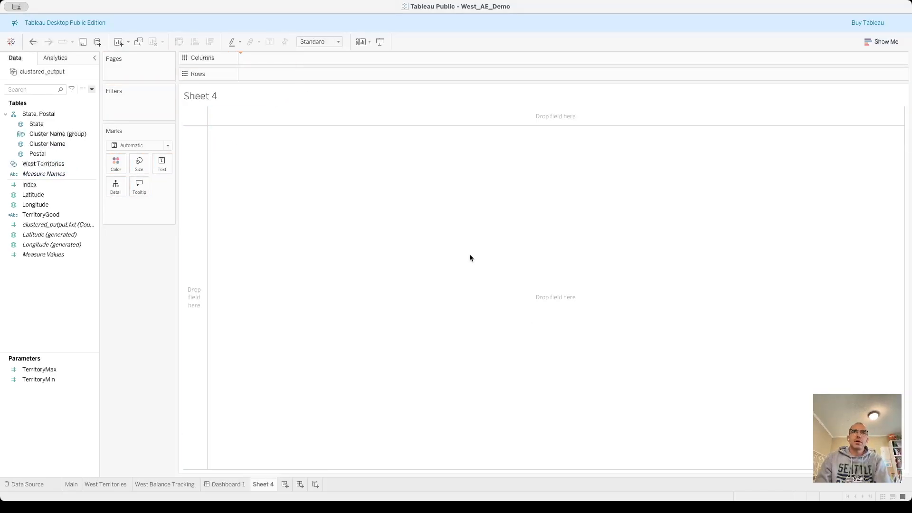
{"action": "left_click_drag", "start_coordinate": [278, 58], "coordinate": [281, 76]}
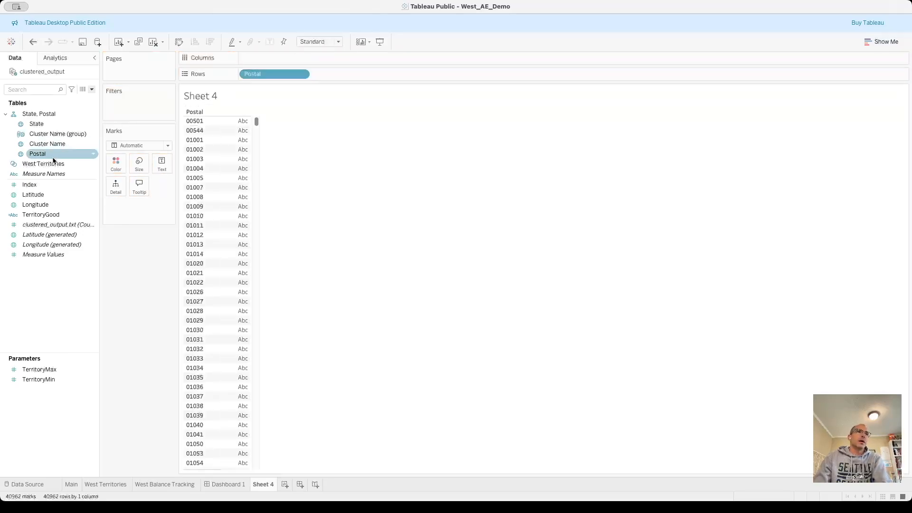
{"action": "left_click", "coordinate": [48, 125]}
{"action": "left_click_drag", "start_coordinate": [48, 125], "coordinate": [414, 75]}
{"action": "left_click", "coordinate": [48, 135]}
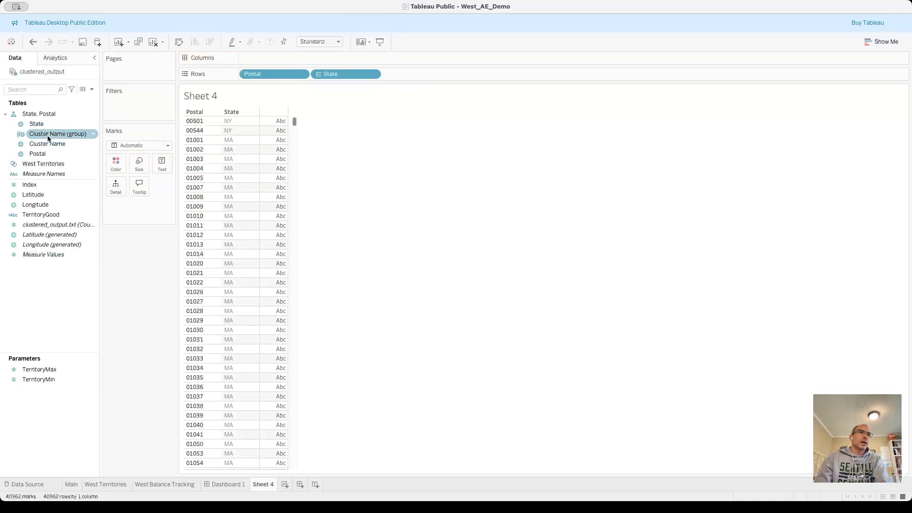
{"action": "left_click_drag", "start_coordinate": [38, 133], "coordinate": [459, 76]}
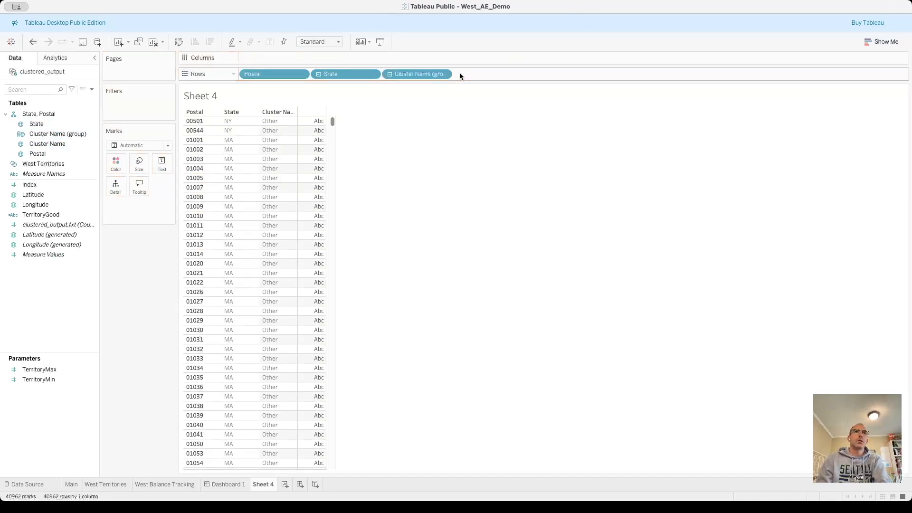
Exclude the Other group from the postal code list and widen the Cluster Name (group) column.
{"action": "left_click", "coordinate": [276, 123]}
{"action": "left_click", "coordinate": [346, 136]}
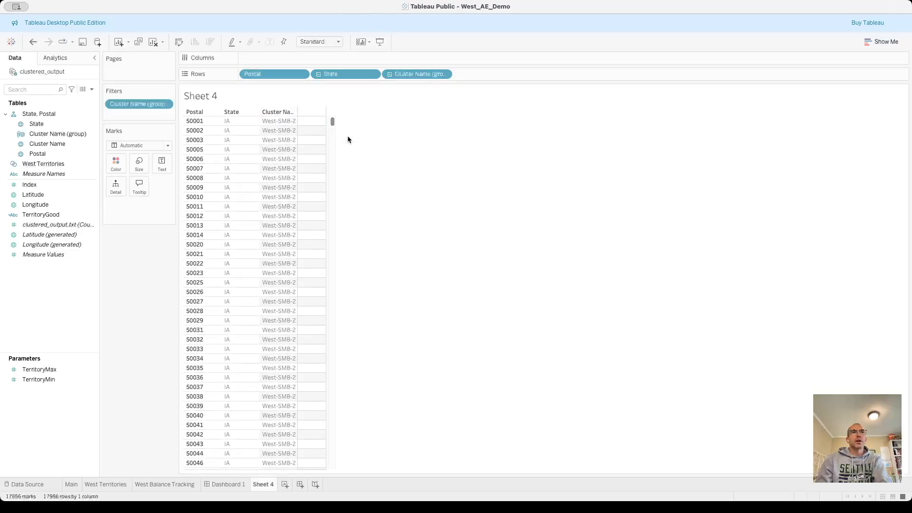
{"action": "left_click_drag", "start_coordinate": [296, 122], "coordinate": [323, 132]}
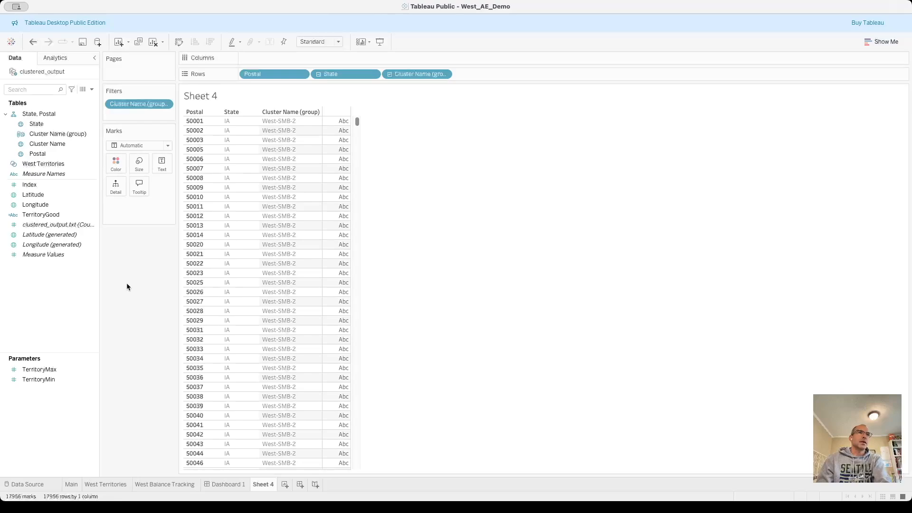
Add Index to the sheet as values in a text table, with Postal as the first row field.
{"action": "left_click_drag", "start_coordinate": [32, 185], "coordinate": [504, 78]}
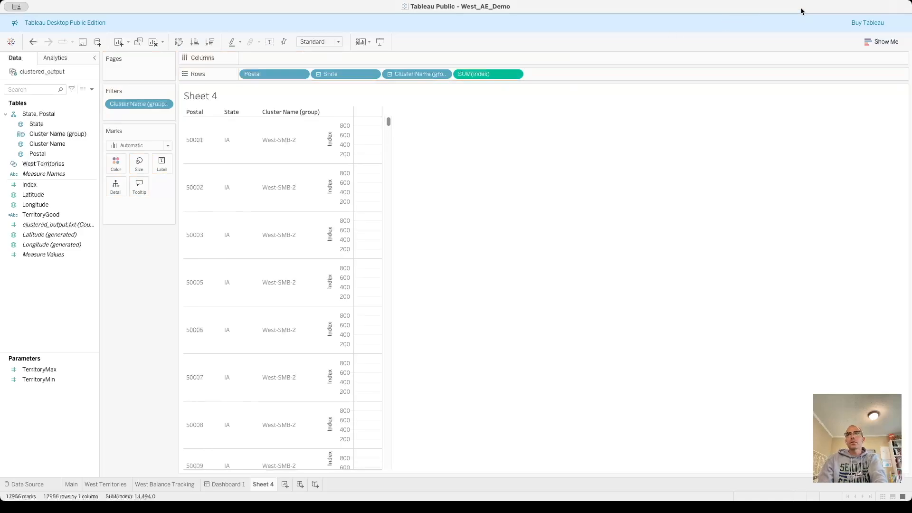
{"action": "left_click", "coordinate": [884, 41]}
{"action": "left_click", "coordinate": [827, 72]}
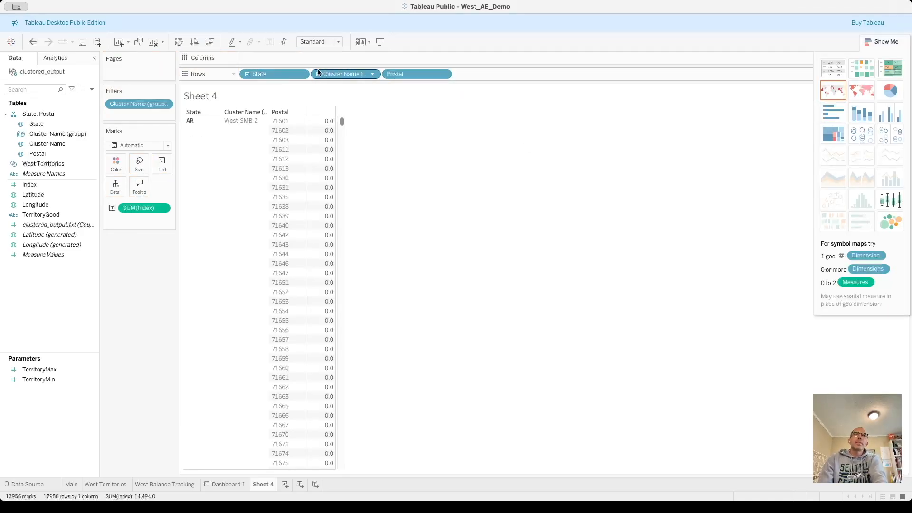
{"action": "left_click_drag", "start_coordinate": [411, 77], "coordinate": [253, 74]}
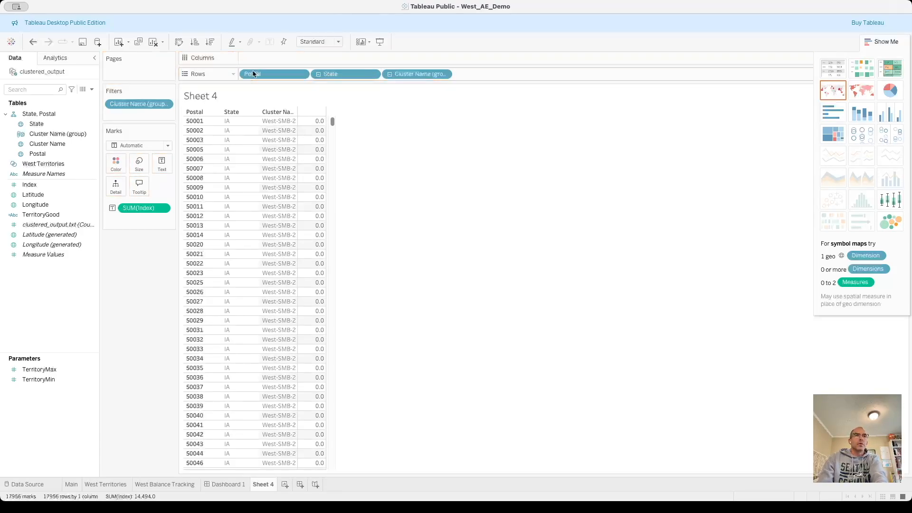